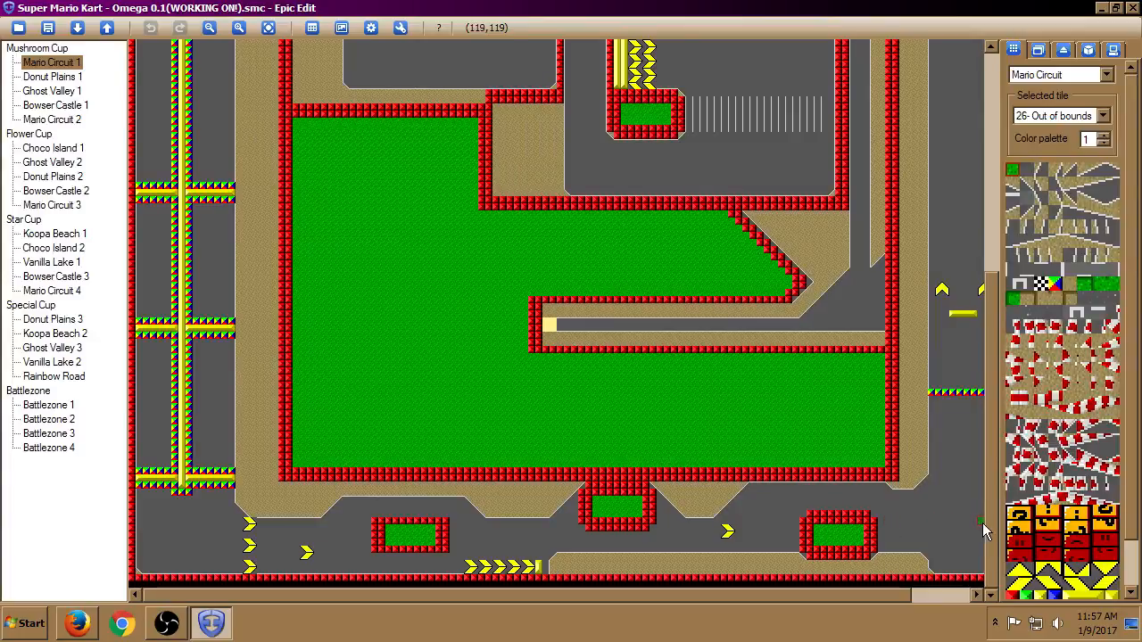
# Display the AI zones of Mario Circuit 1 and look over the layout down to the start straight.
pyautogui.moveTo(990, 553); pyautogui.dragTo(987, 303)
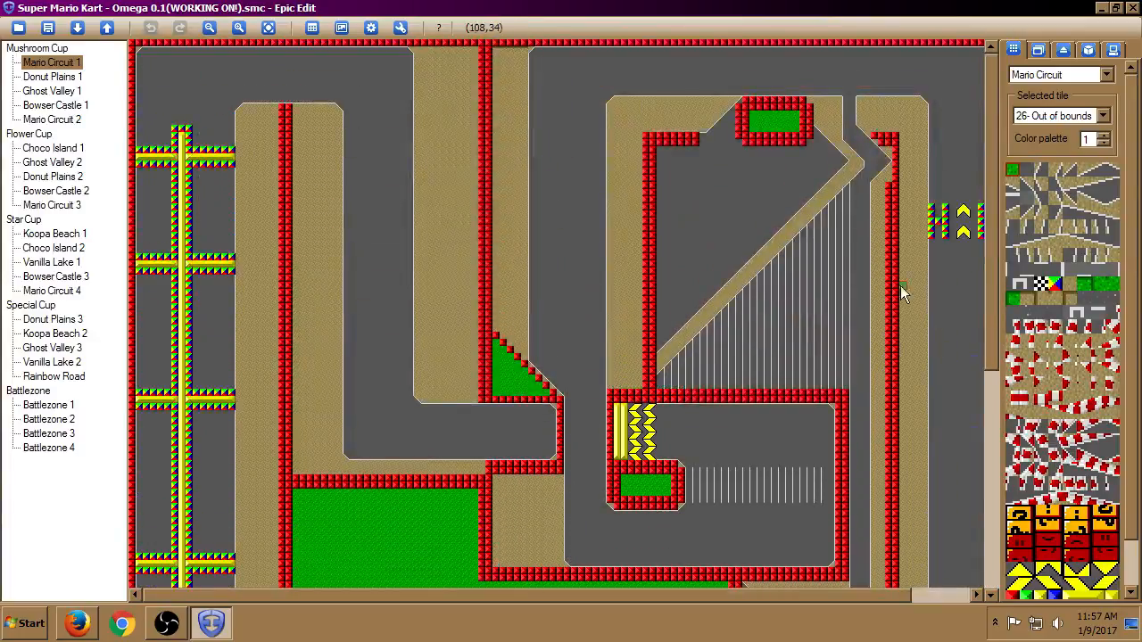
pyautogui.click(1113, 50)
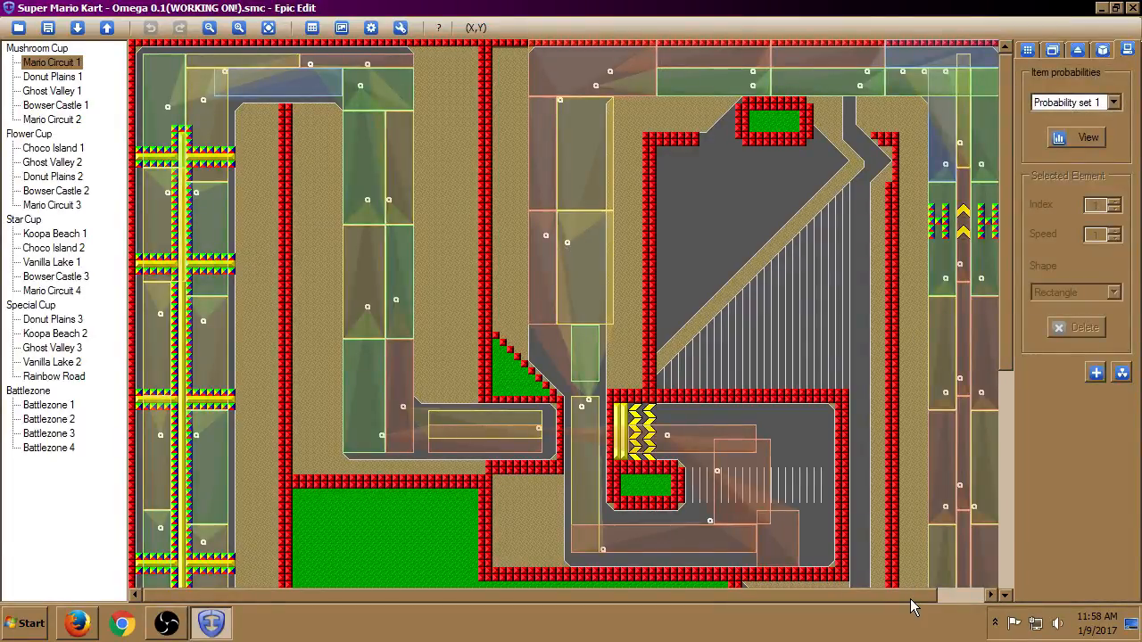
pyautogui.hscroll(2, 979, 607)
pyautogui.moveTo(1005, 312); pyautogui.dragTo(1005, 572)
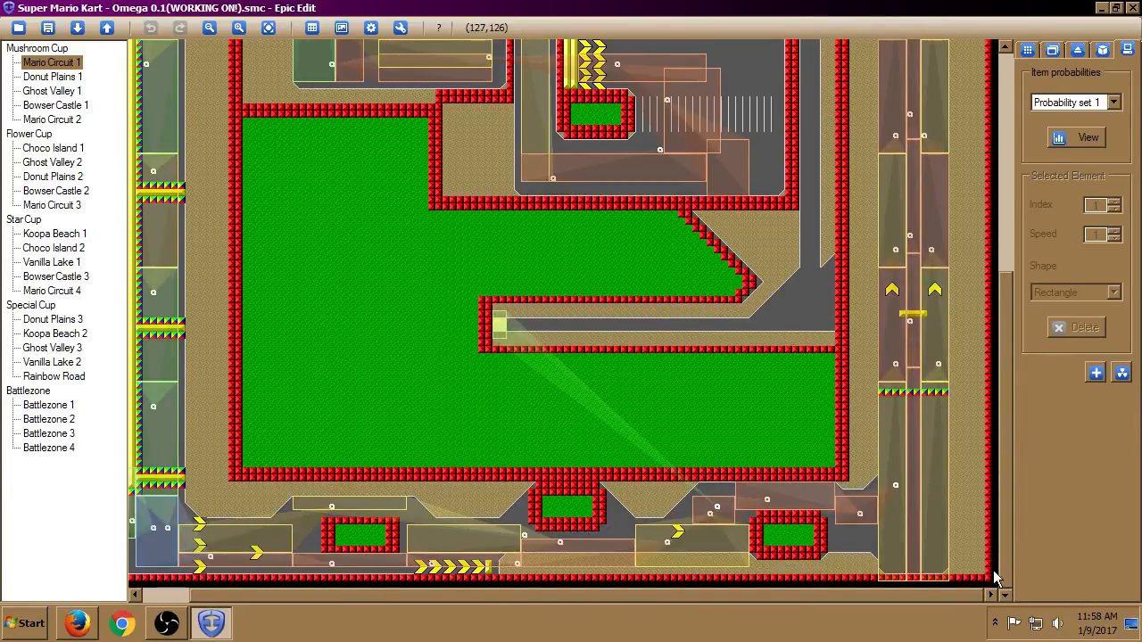
# Try moving the two AI zones below the start line away from the straight, and put both back on the track.
pyautogui.click(896, 490)
pyautogui.moveTo(897, 489); pyautogui.dragTo(767, 490)
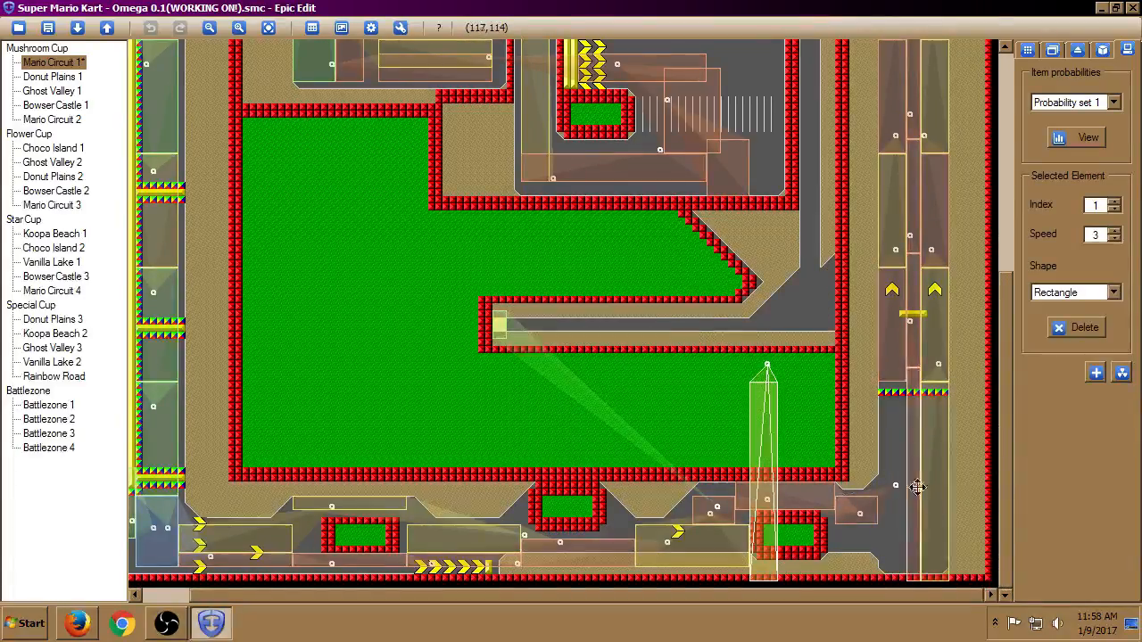
pyautogui.moveTo(936, 486); pyautogui.dragTo(821, 485)
pyautogui.moveTo(908, 484)
pyautogui.mouseDown()
pyautogui.moveTo(853, 488)
pyautogui.moveTo(906, 489)
pyautogui.mouseUp()
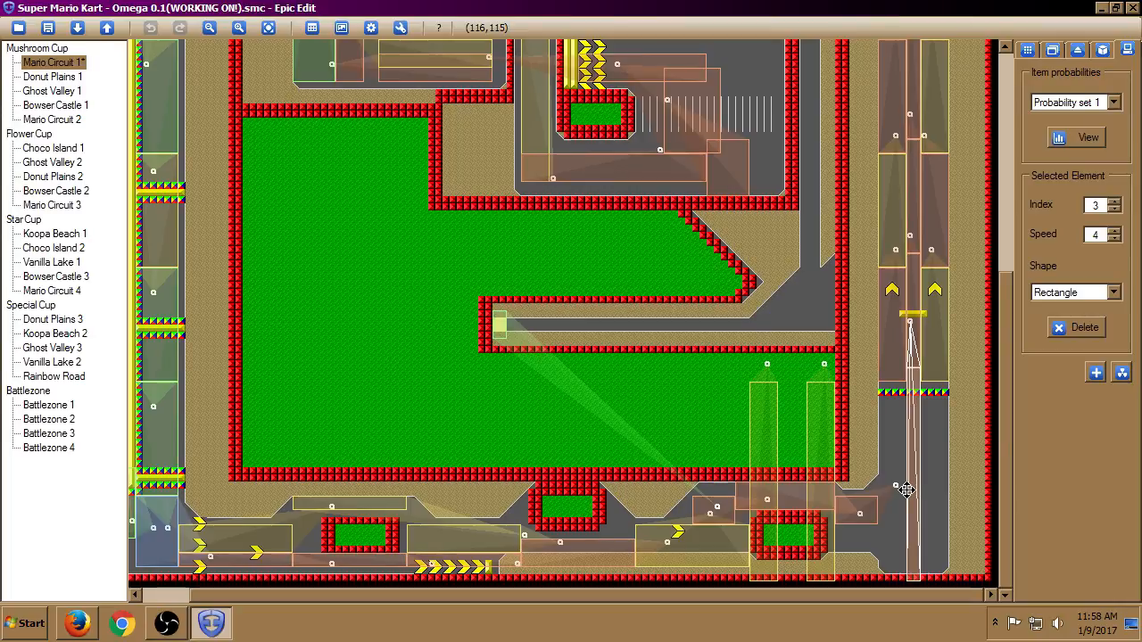
pyautogui.moveTo(814, 464); pyautogui.dragTo(914, 464)
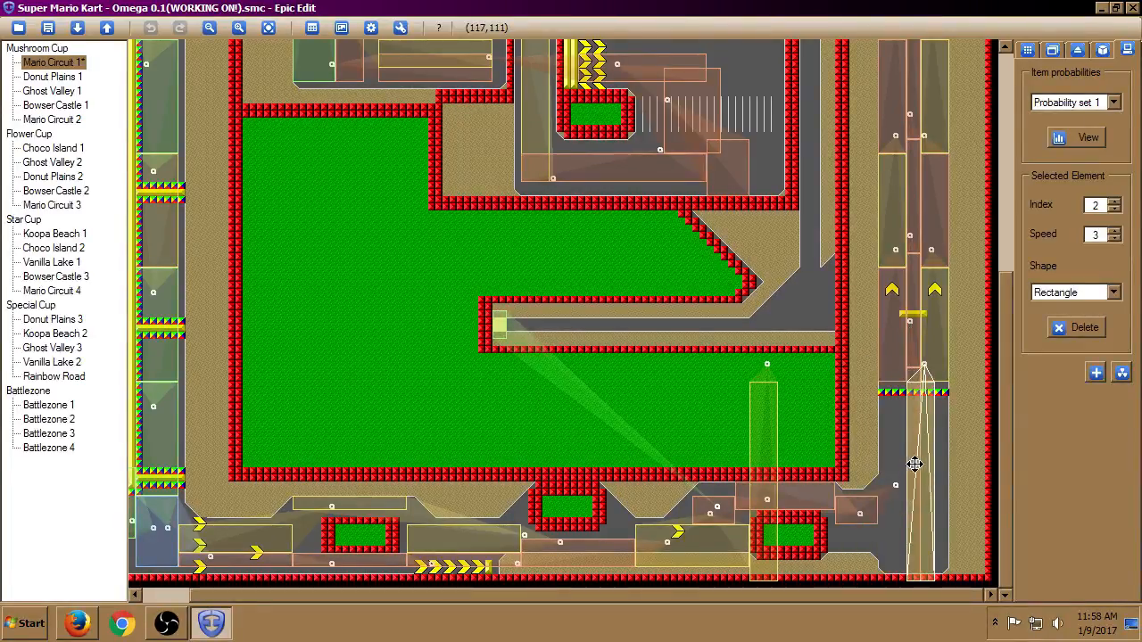
pyautogui.moveTo(759, 434); pyautogui.dragTo(885, 435)
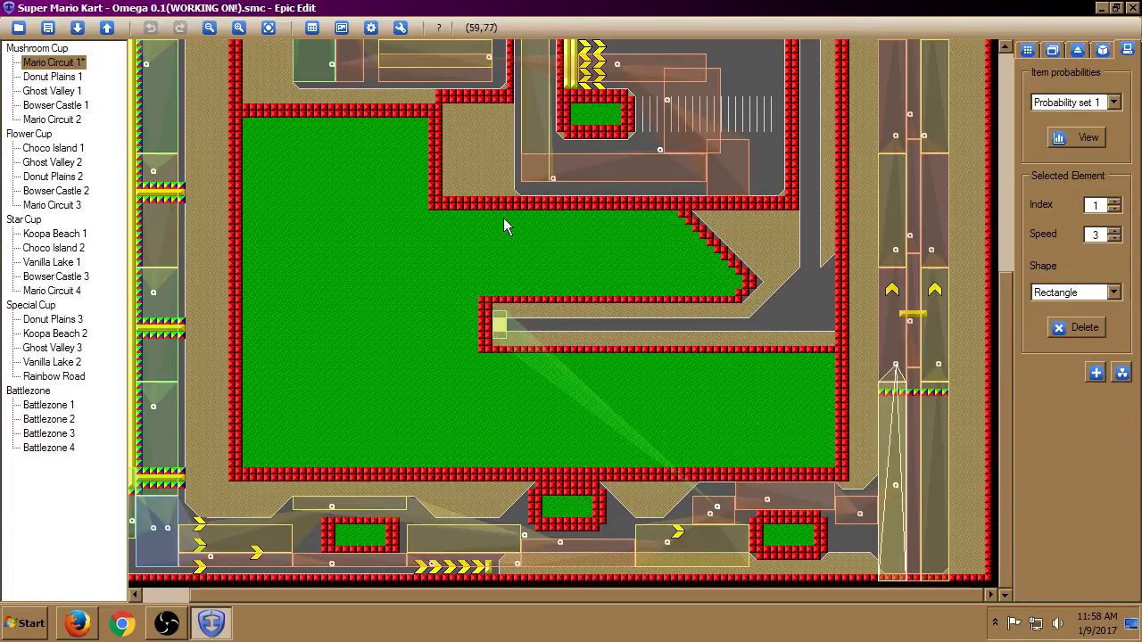
# Open Donut Plains 1 and select the tall AI zone with index 21 to inspect its target and speed.
pyautogui.click(41, 78)
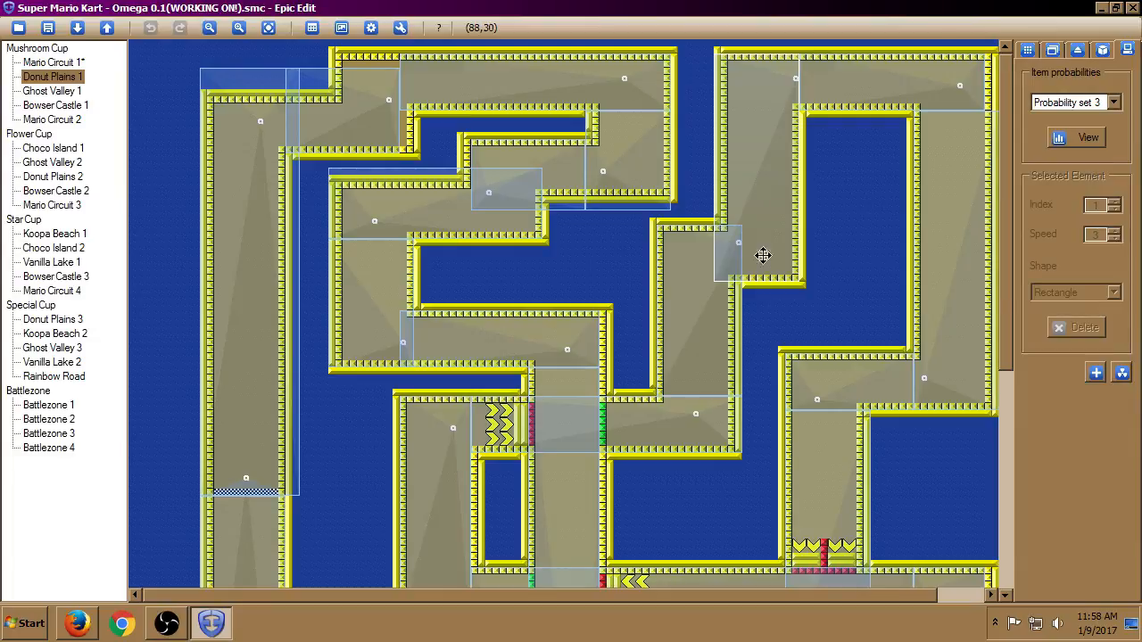
pyautogui.moveTo(752, 159)
pyautogui.mouseDown()
pyautogui.moveTo(571, 170)
pyautogui.moveTo(743, 165)
pyautogui.mouseUp()
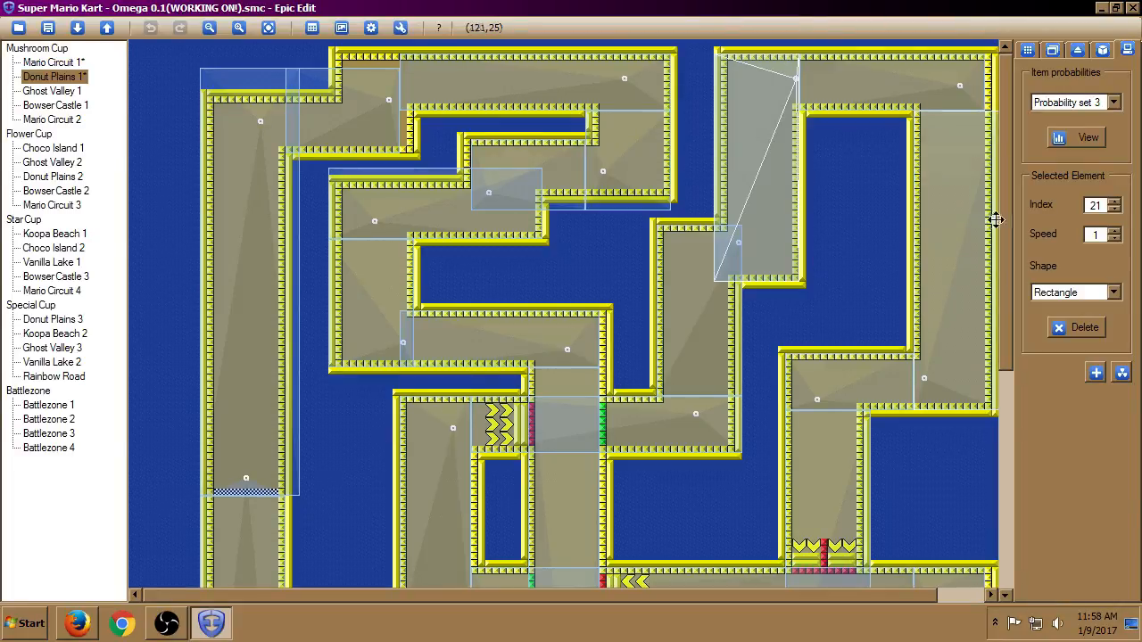
pyautogui.moveTo(1005, 219); pyautogui.dragTo(1008, 176)
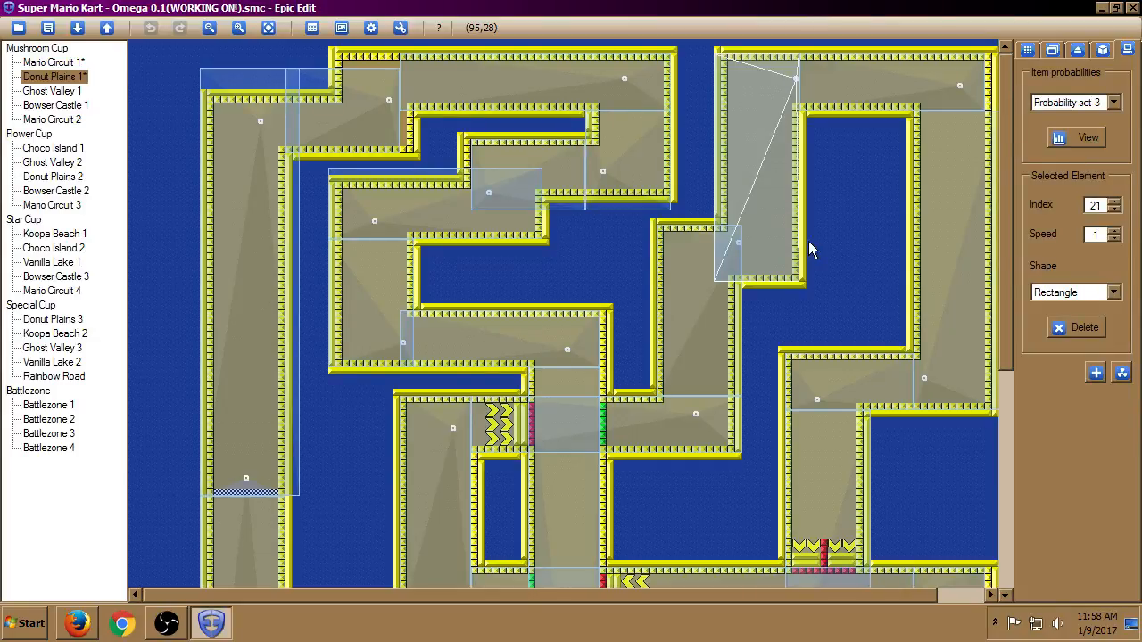
# Show the track objects and move the pipe outside the lower-left track wall into the water area east of the central vertical straight.
pyautogui.click(1103, 51)
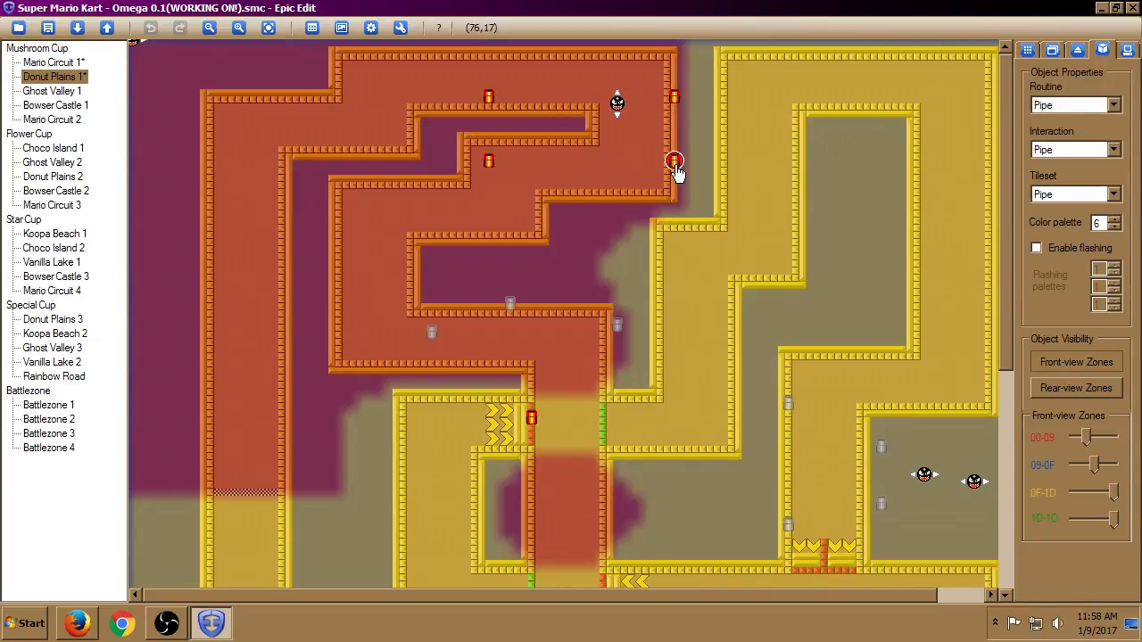
pyautogui.moveTo(675, 164)
pyautogui.mouseDown()
pyautogui.moveTo(559, 168)
pyautogui.moveTo(676, 169)
pyautogui.mouseUp()
pyautogui.scroll(-10, 704, 325)
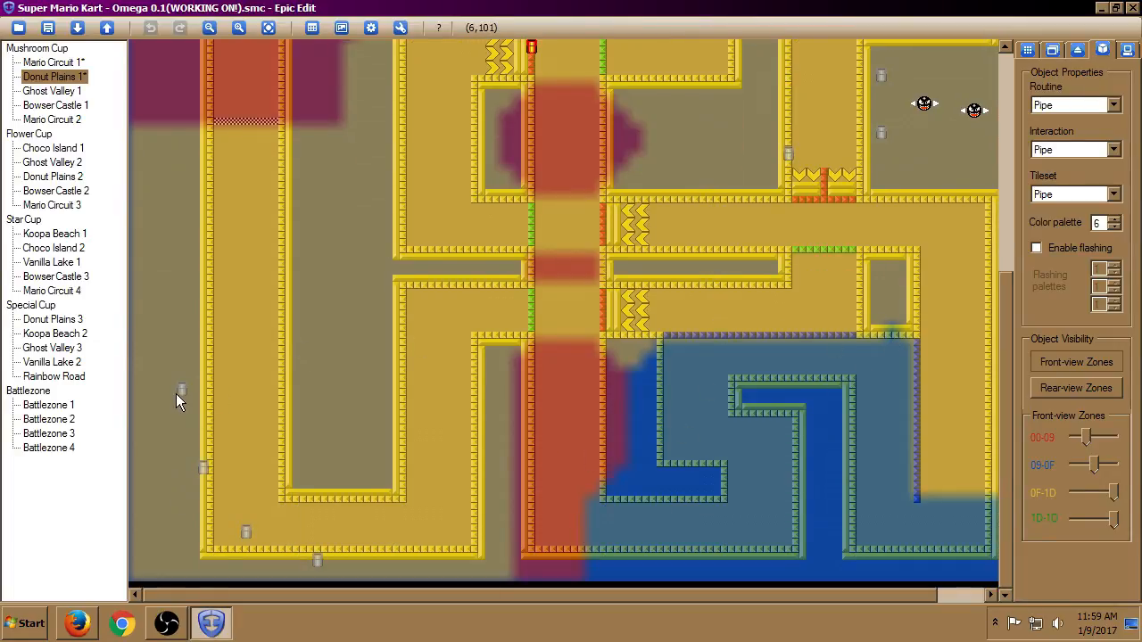
pyautogui.moveTo(182, 402); pyautogui.dragTo(241, 401)
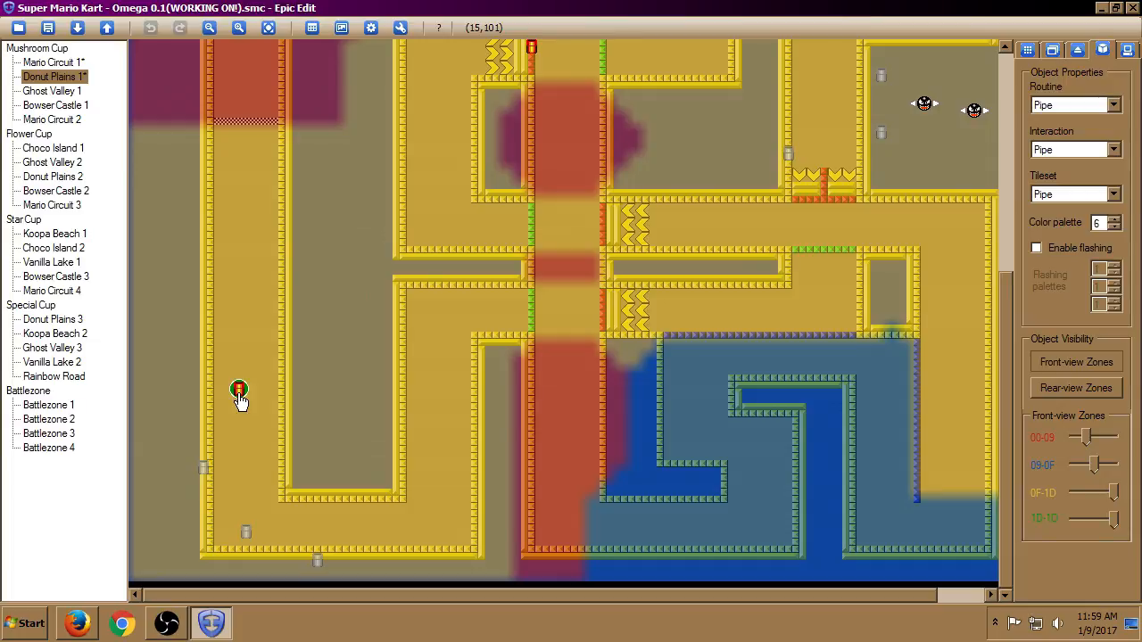
pyautogui.moveTo(239, 402); pyautogui.dragTo(704, 151)
# Move the pipe beside the upward-ramp straight's red barrier into the blue visibility zone in the track's lower-right section.
pyautogui.moveTo(1011, 390); pyautogui.dragTo(1013, 92)
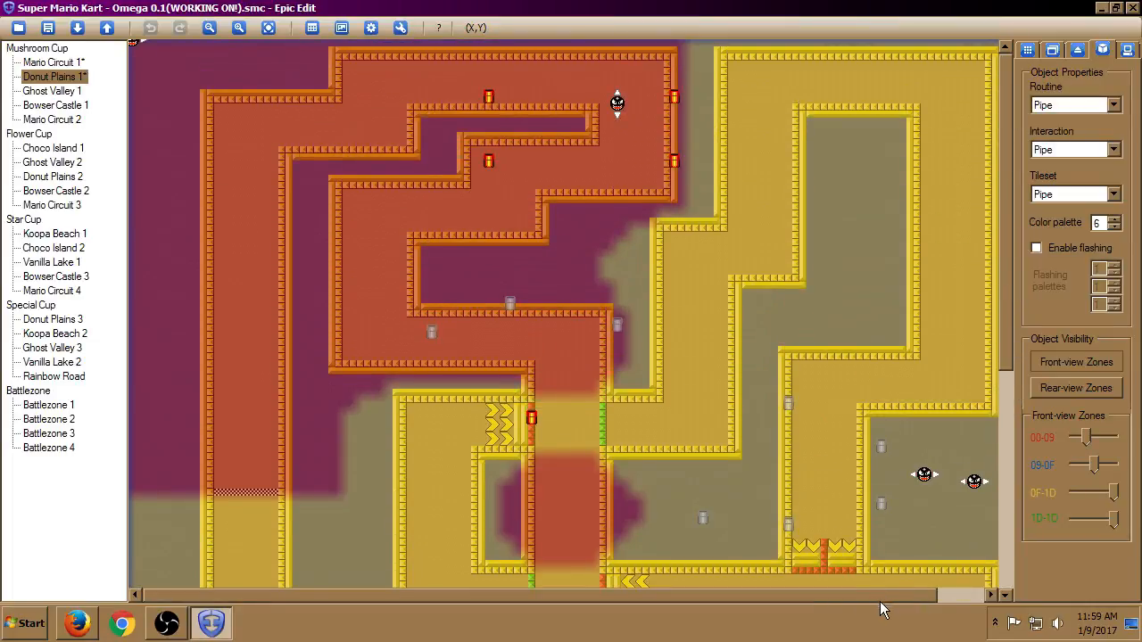
pyautogui.moveTo(880, 603); pyautogui.dragTo(949, 599)
pyautogui.moveTo(1006, 309); pyautogui.dragTo(999, 400)
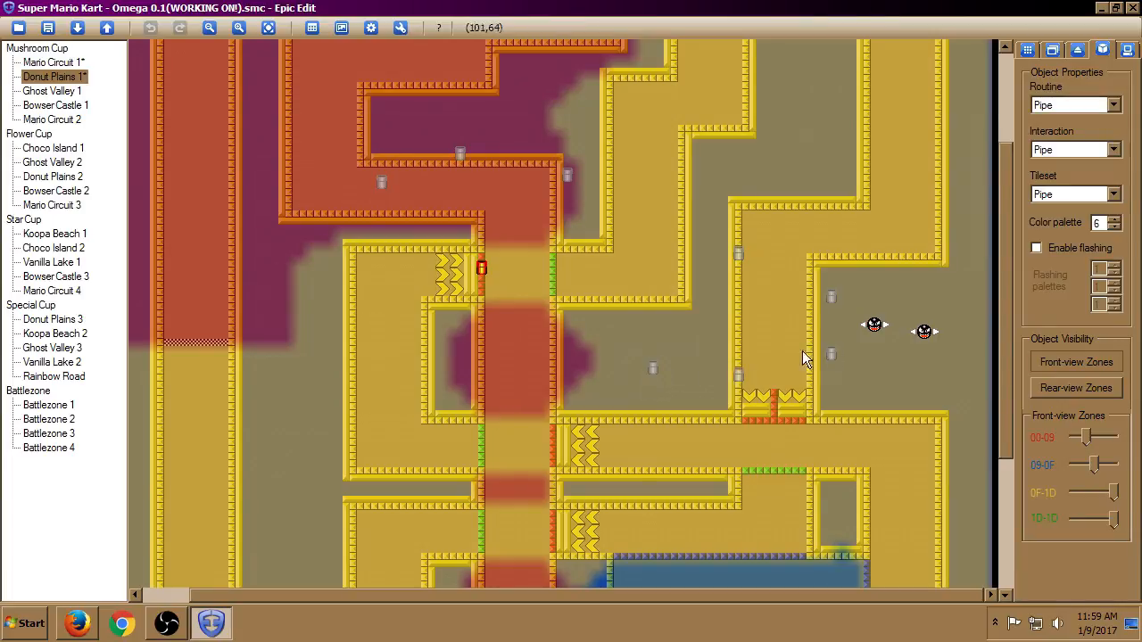
pyautogui.moveTo(1002, 328); pyautogui.dragTo(1010, 447)
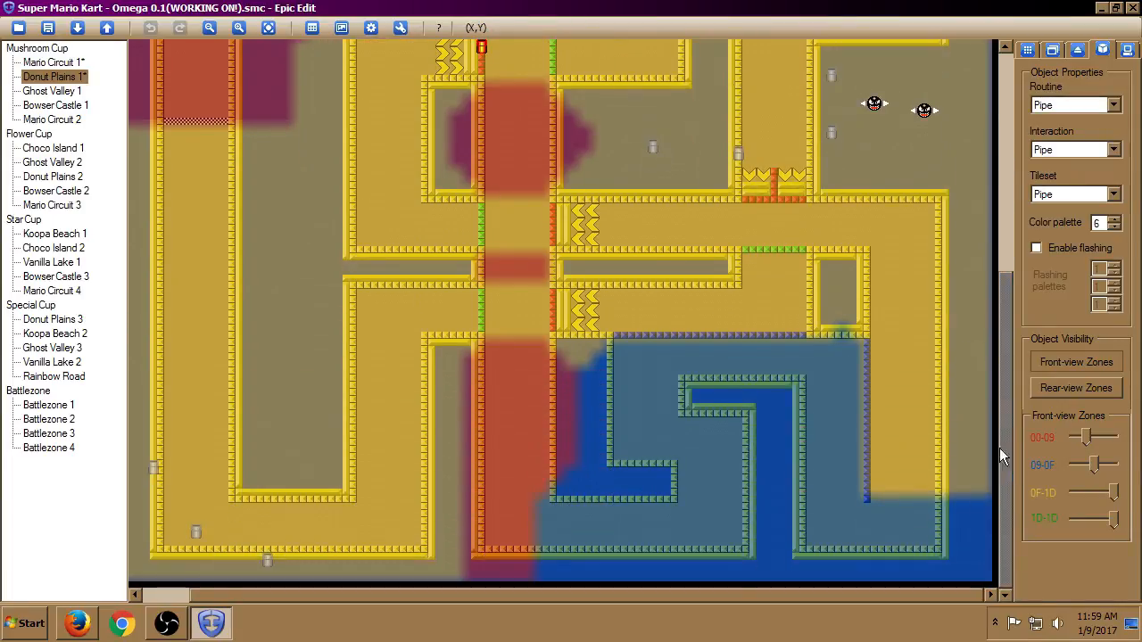
pyautogui.moveTo(741, 166); pyautogui.dragTo(826, 395)
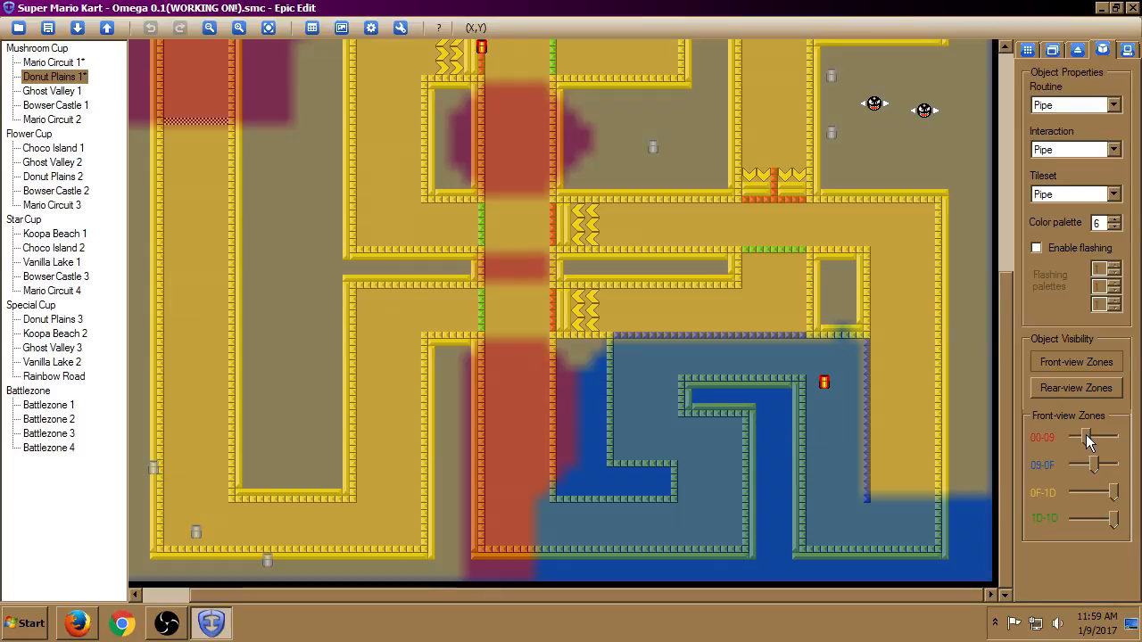
# Adjust the front-view object visibility zones so the blue zone covers 09-12 and the yellow zone 12-1D.
pyautogui.moveTo(1085, 434); pyautogui.dragTo(1099, 468)
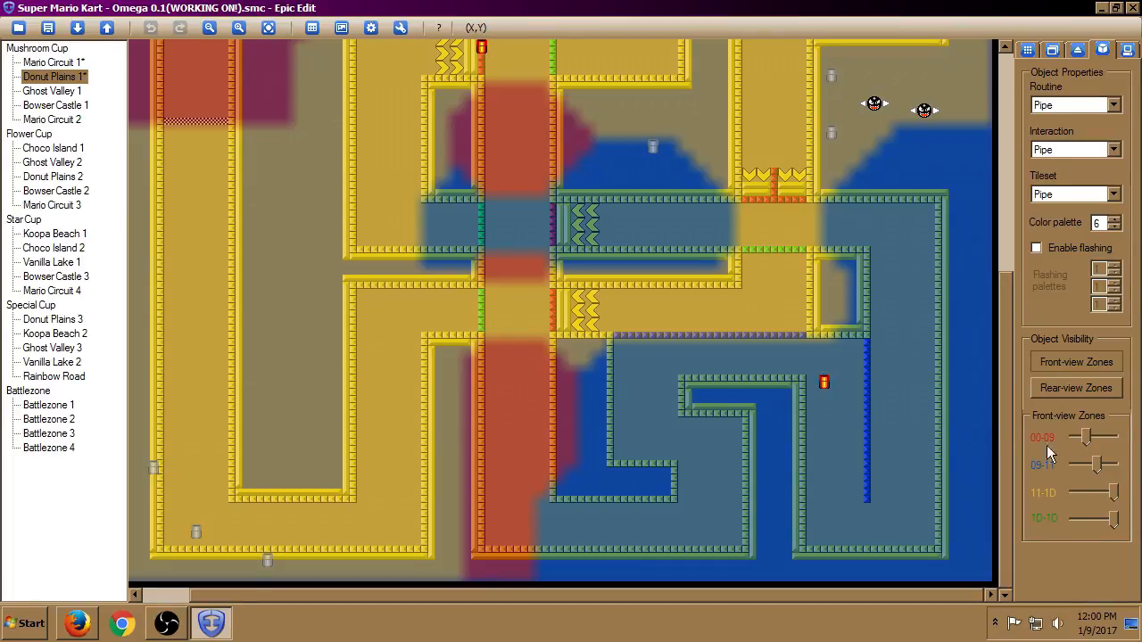
pyautogui.moveTo(1098, 467)
pyautogui.mouseDown()
pyautogui.moveTo(1086, 467)
pyautogui.moveTo(1101, 470)
pyautogui.mouseUp()
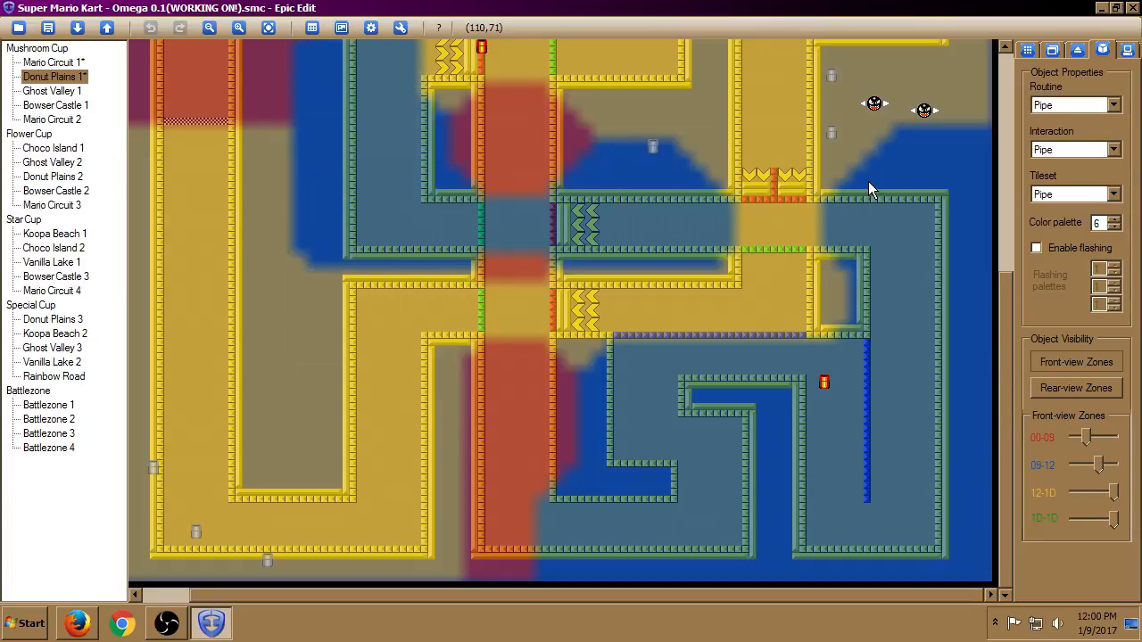
pyautogui.moveTo(1016, 485); pyautogui.dragTo(1012, 189)
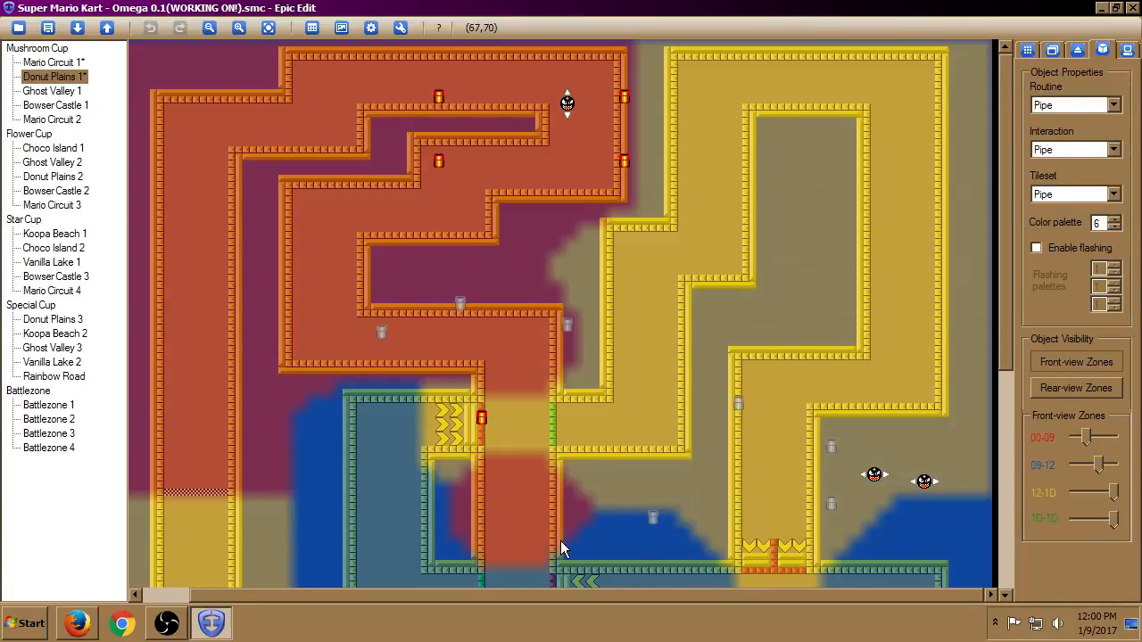
# Move the bound lap line and driver positions to the neighbouring vertical straight below the arrow pads, and try out the 2nd row offset.
pyautogui.click(1076, 51)
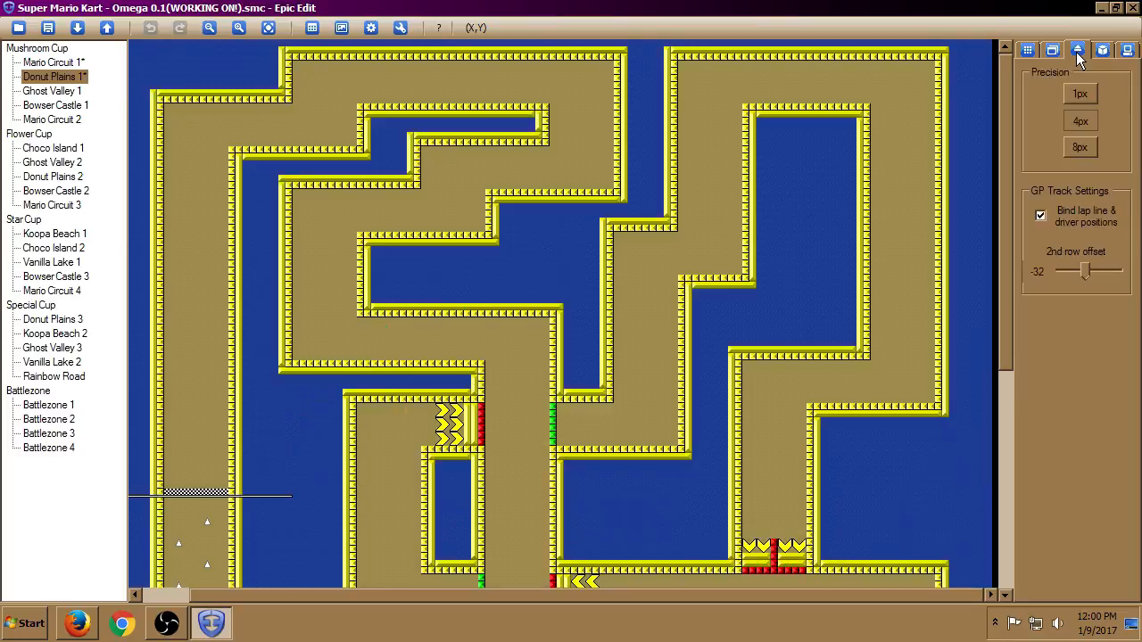
pyautogui.moveTo(1003, 233); pyautogui.dragTo(1009, 425)
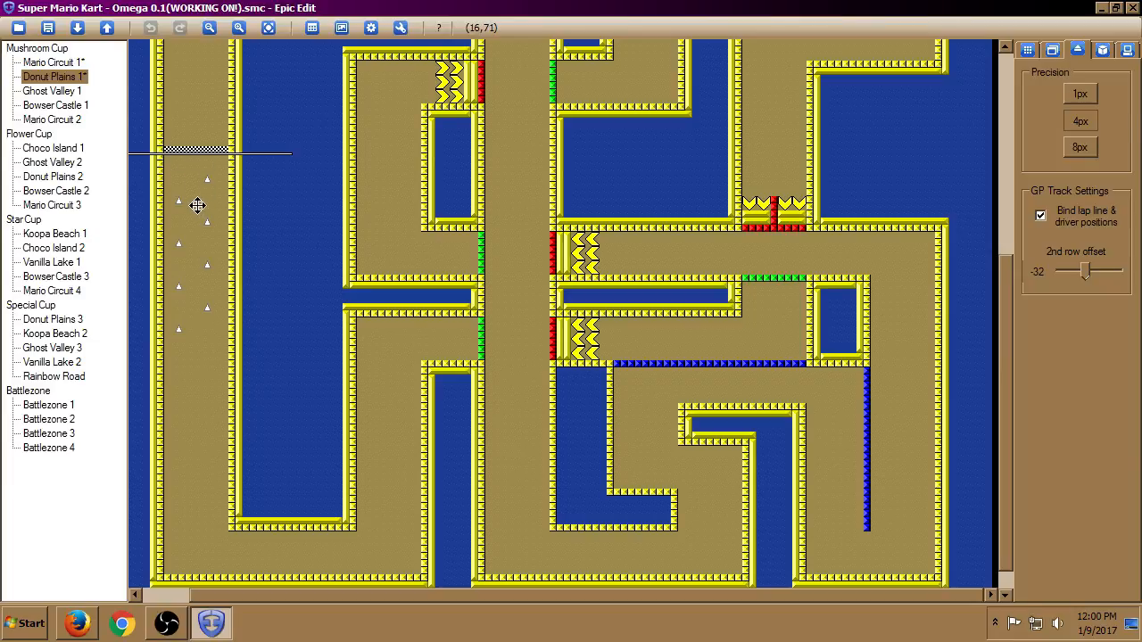
pyautogui.moveTo(176, 202); pyautogui.dragTo(379, 140)
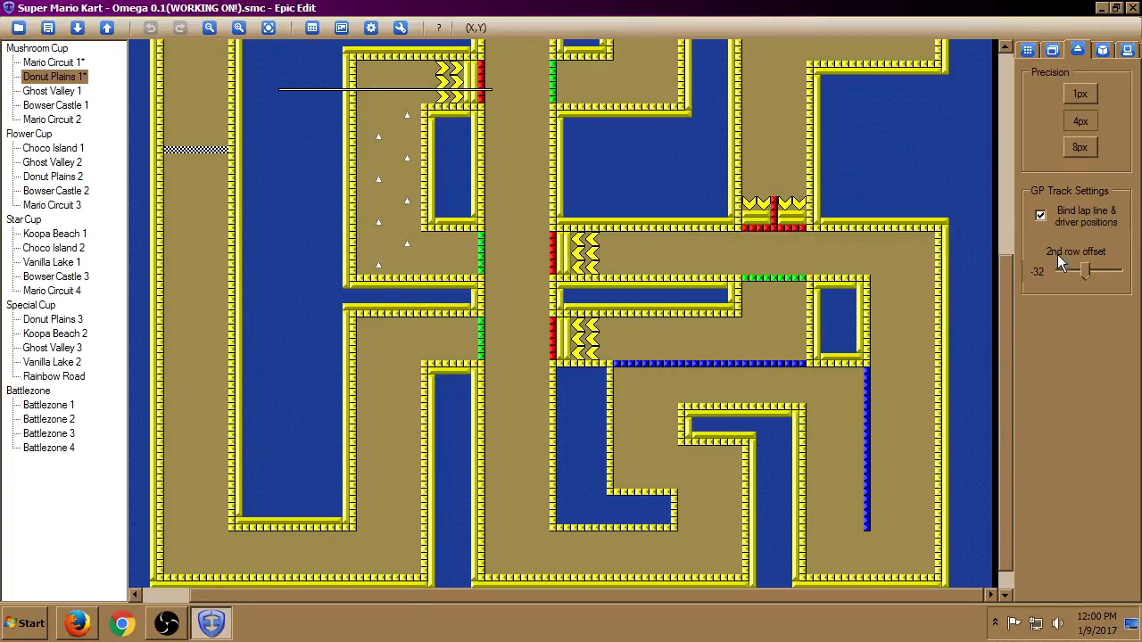
pyautogui.moveTo(1084, 275); pyautogui.dragTo(1050, 279)
pyautogui.moveTo(1054, 274); pyautogui.dragTo(1085, 271)
# Show the overlay tiles and move three question-mark boxes from the left straight to the central straight as a descending diagonal.
pyautogui.click(1053, 49)
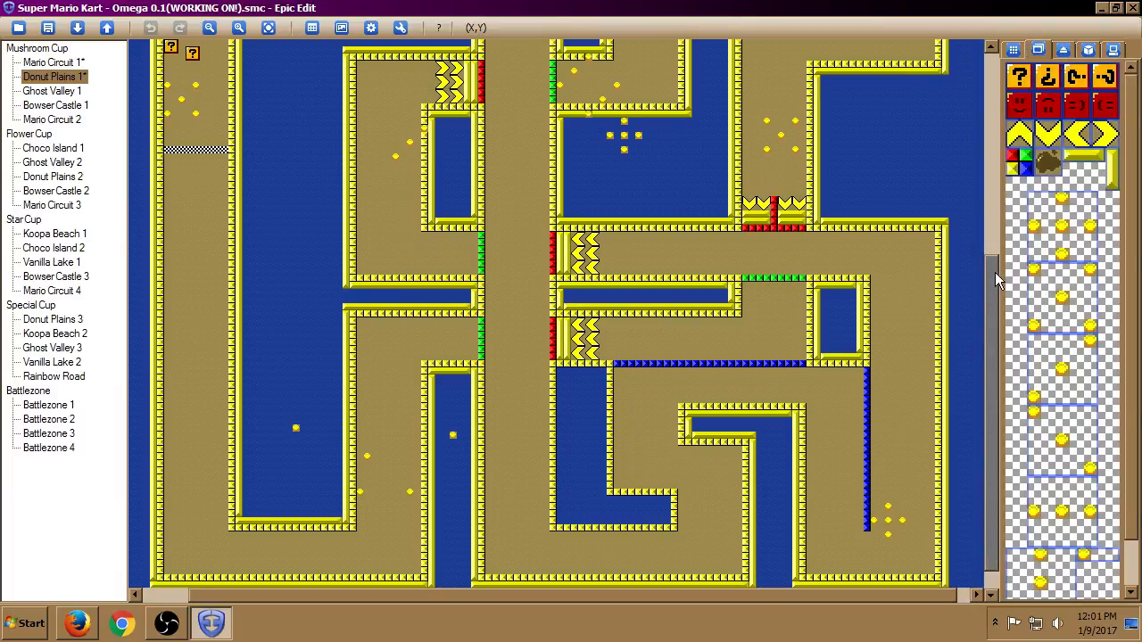
pyautogui.moveTo(992, 276); pyautogui.dragTo(994, 69)
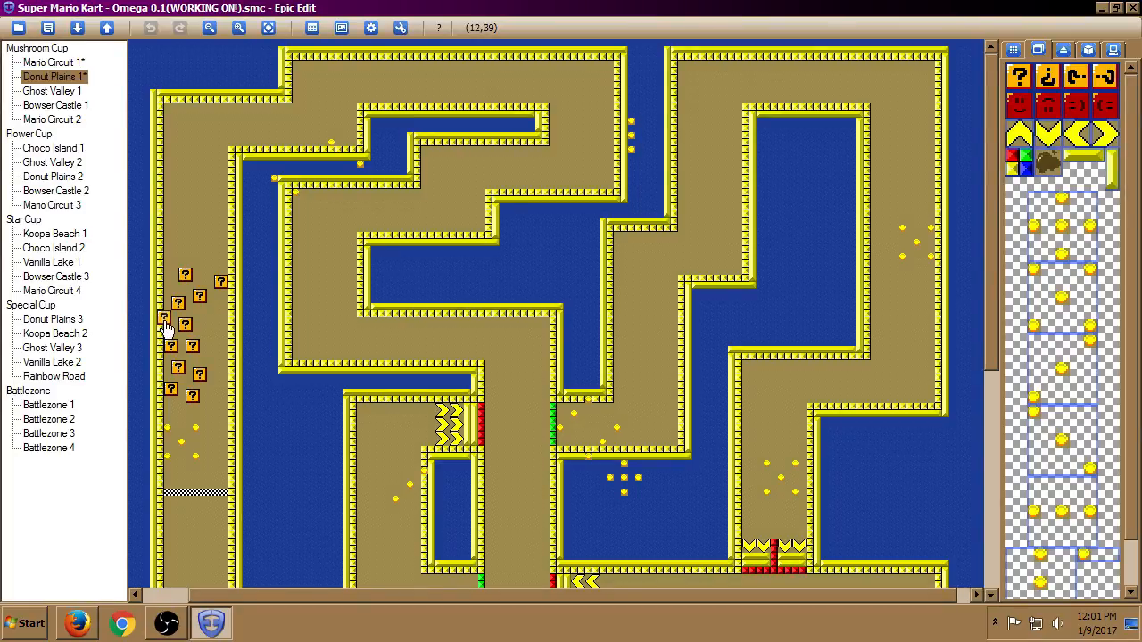
pyautogui.moveTo(166, 328); pyautogui.dragTo(506, 466)
pyautogui.moveTo(185, 277); pyautogui.dragTo(517, 482)
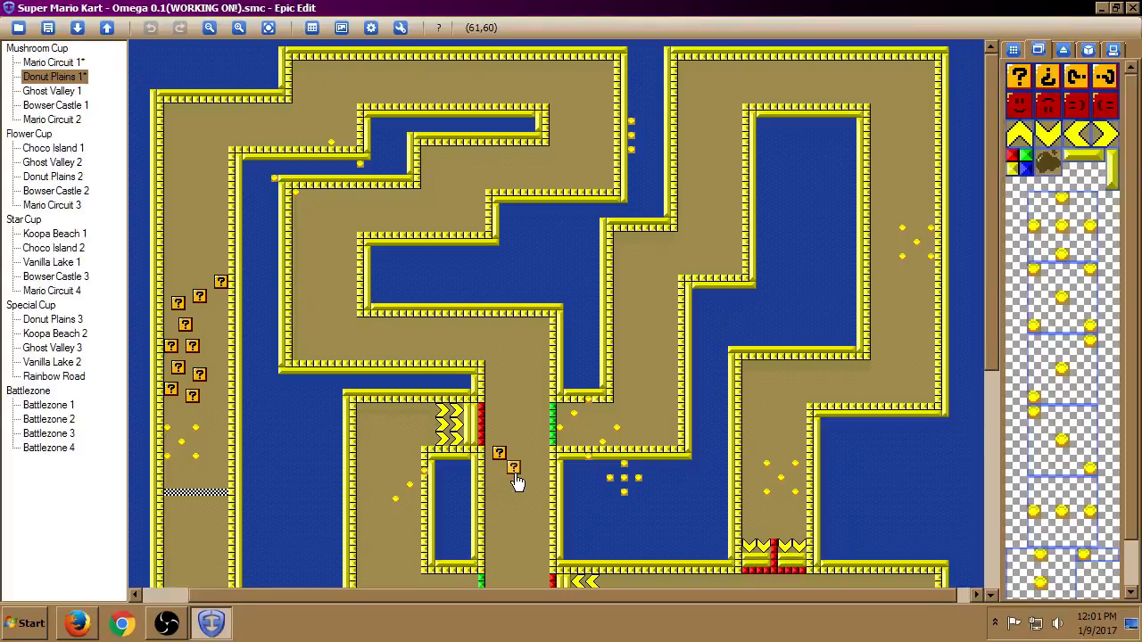
pyautogui.moveTo(187, 329); pyautogui.dragTo(523, 497)
# Move six more question-mark boxes to the central straight, forming one rising diagonal below and one above the first three.
pyautogui.moveTo(176, 355); pyautogui.dragTo(527, 524)
pyautogui.moveTo(199, 377); pyautogui.dragTo(521, 536)
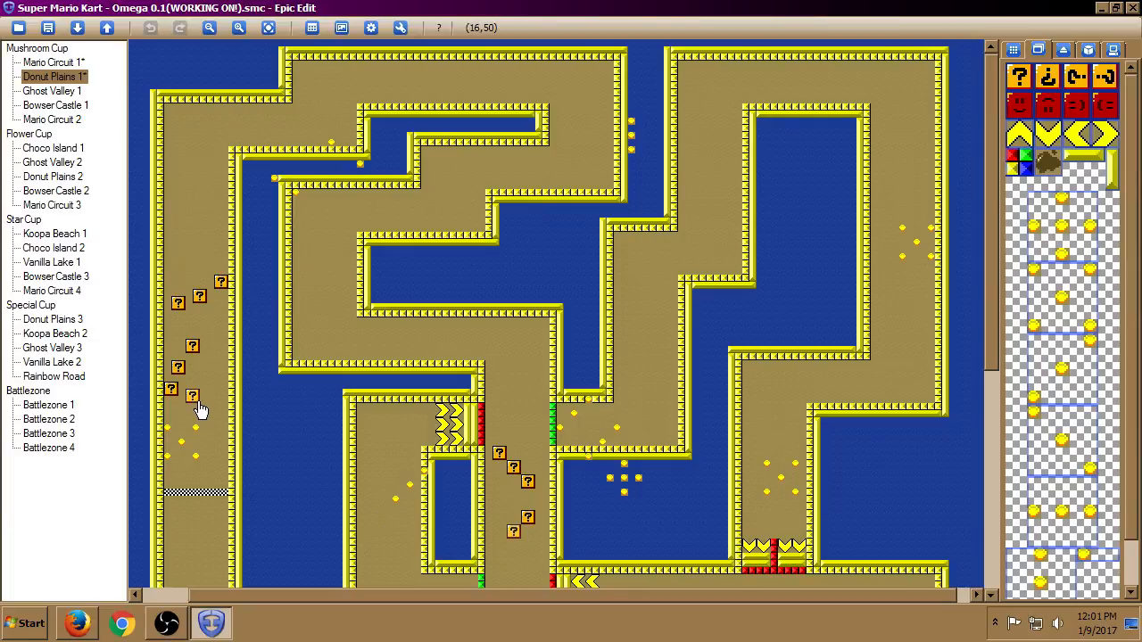
pyautogui.moveTo(200, 409); pyautogui.dragTo(504, 555)
pyautogui.moveTo(173, 400); pyautogui.dragTo(499, 402)
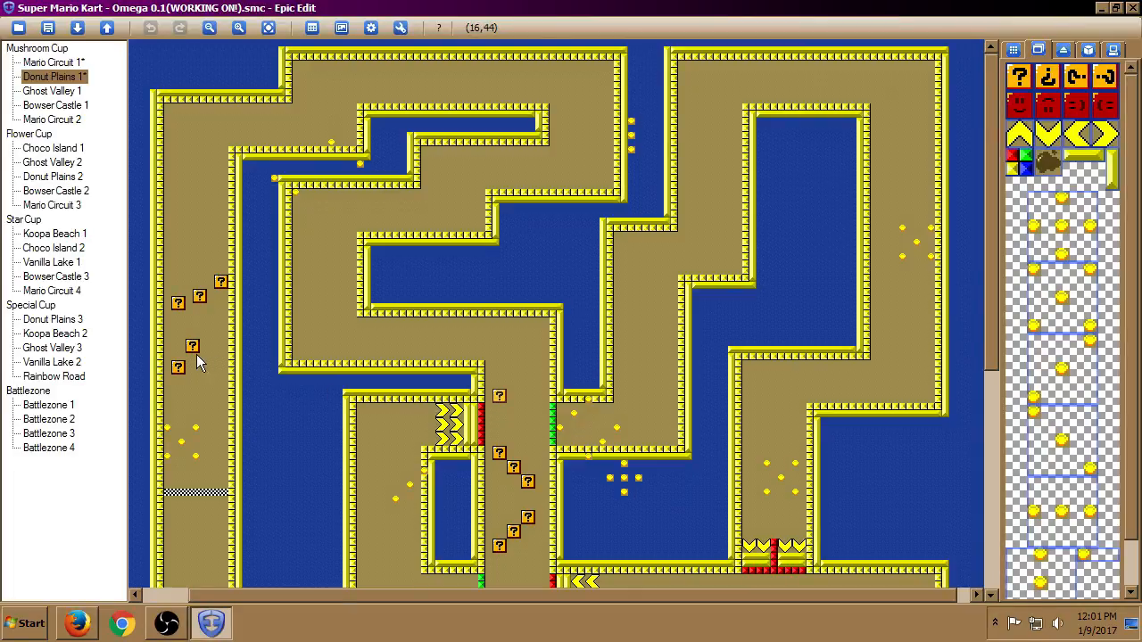
pyautogui.moveTo(198, 361); pyautogui.dragTo(513, 393)
pyautogui.moveTo(183, 375); pyautogui.dragTo(531, 373)
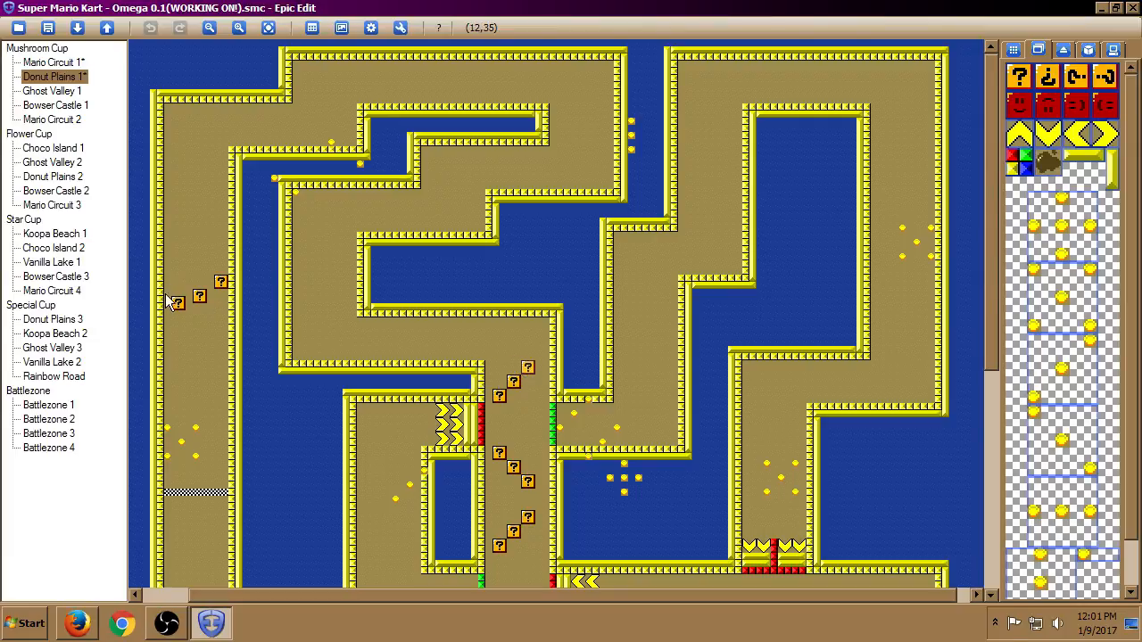
# Line up the remaining three question-mark boxes in a horizontal row just above the checkered finish line.
pyautogui.moveTo(177, 302); pyautogui.dragTo(178, 476)
pyautogui.moveTo(193, 298); pyautogui.dragTo(200, 478)
pyautogui.moveTo(220, 288); pyautogui.dragTo(221, 488)
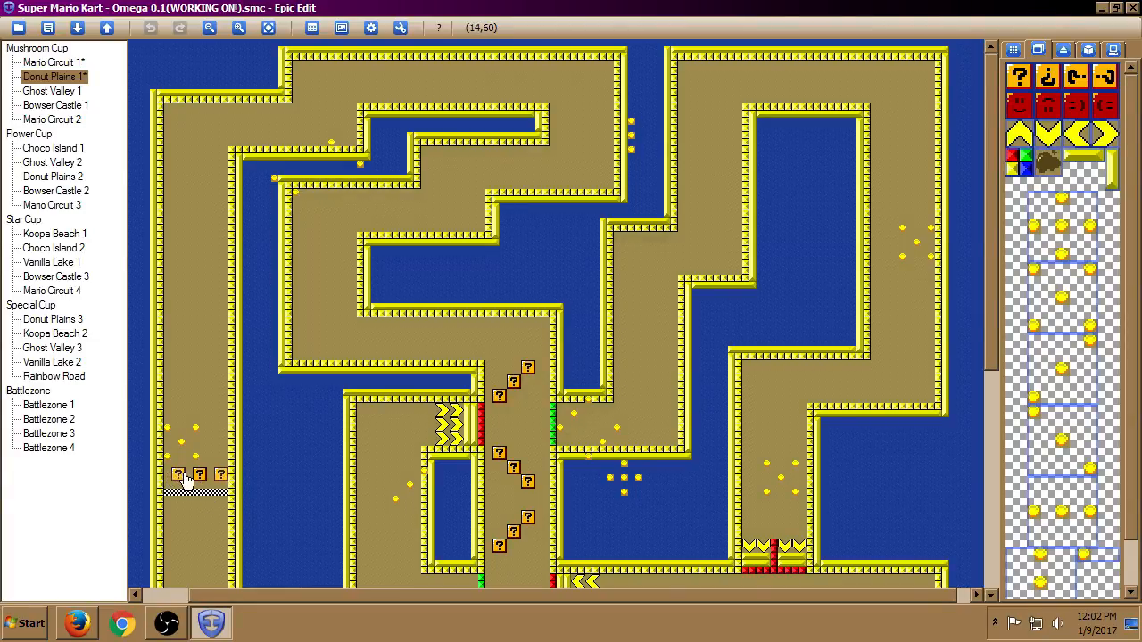
pyautogui.moveTo(179, 480)
pyautogui.mouseDown()
pyautogui.moveTo(167, 485)
pyautogui.moveTo(198, 478)
pyautogui.mouseUp()
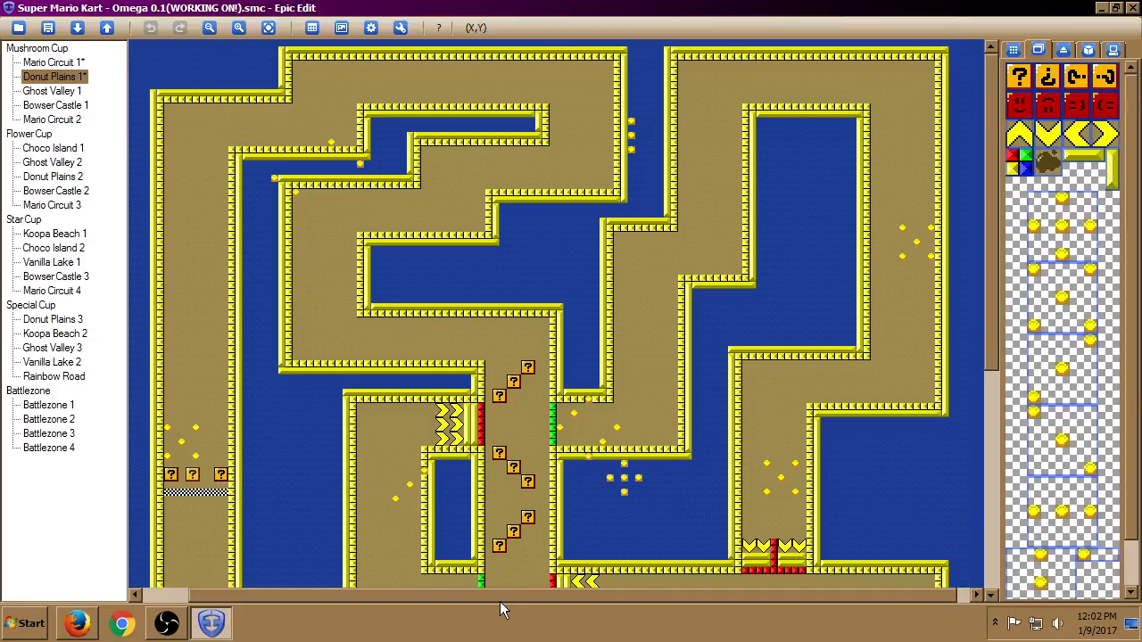
# Widen the leftmost vertical straight by copying its outer wall in tile editing and stamping the copy about seven tiles farther outward.
pyautogui.moveTo(501, 600); pyautogui.dragTo(355, 602)
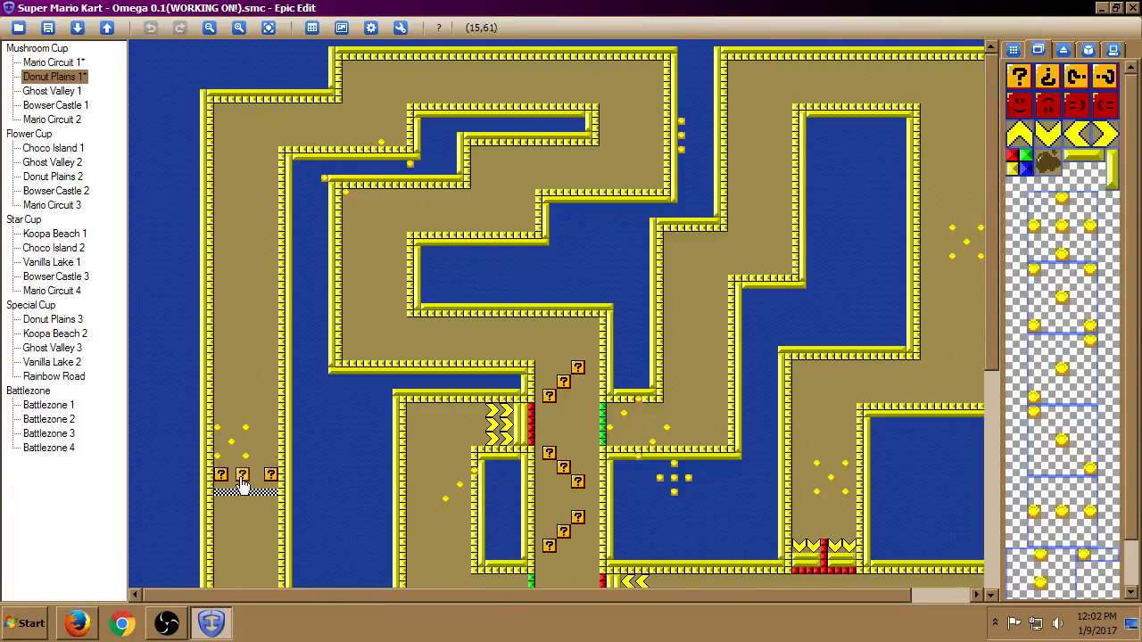
pyautogui.click(1012, 50)
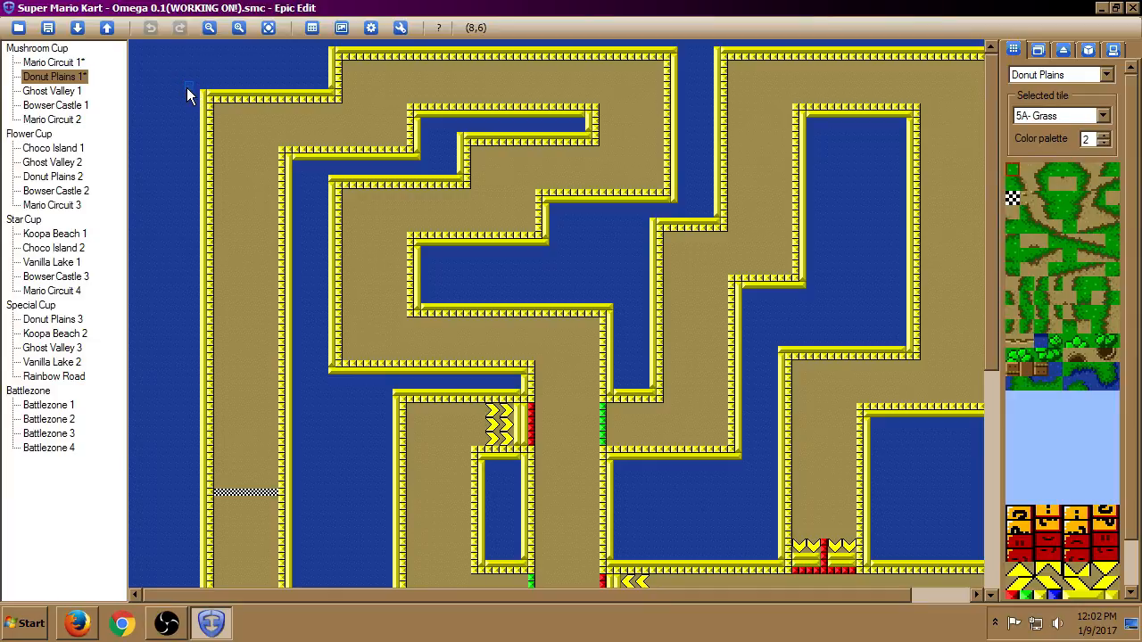
pyautogui.moveTo(186, 87); pyautogui.dragTo(239, 574)
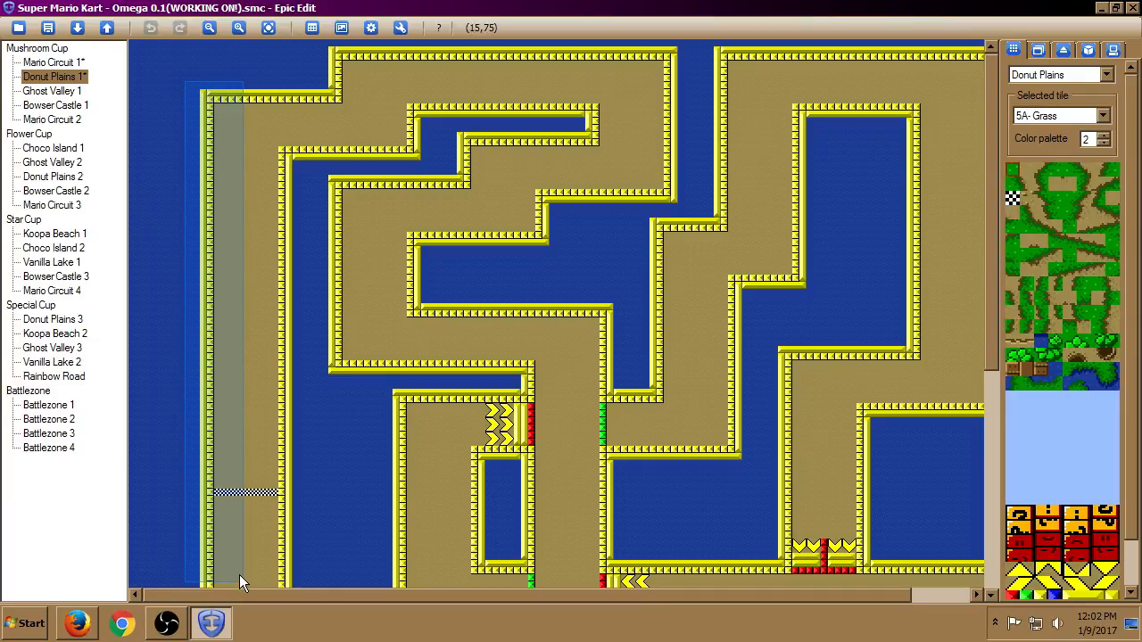
pyautogui.moveTo(239, 575)
pyautogui.mouseDown(button='right')
pyautogui.moveTo(231, 540)
pyautogui.moveTo(230, 566)
pyautogui.moveTo(248, 574)
pyautogui.moveTo(258, 554)
pyautogui.mouseUp(button='right')
pyautogui.scroll(-20, 235, 548)
pyautogui.scroll(-20, 228, 545)
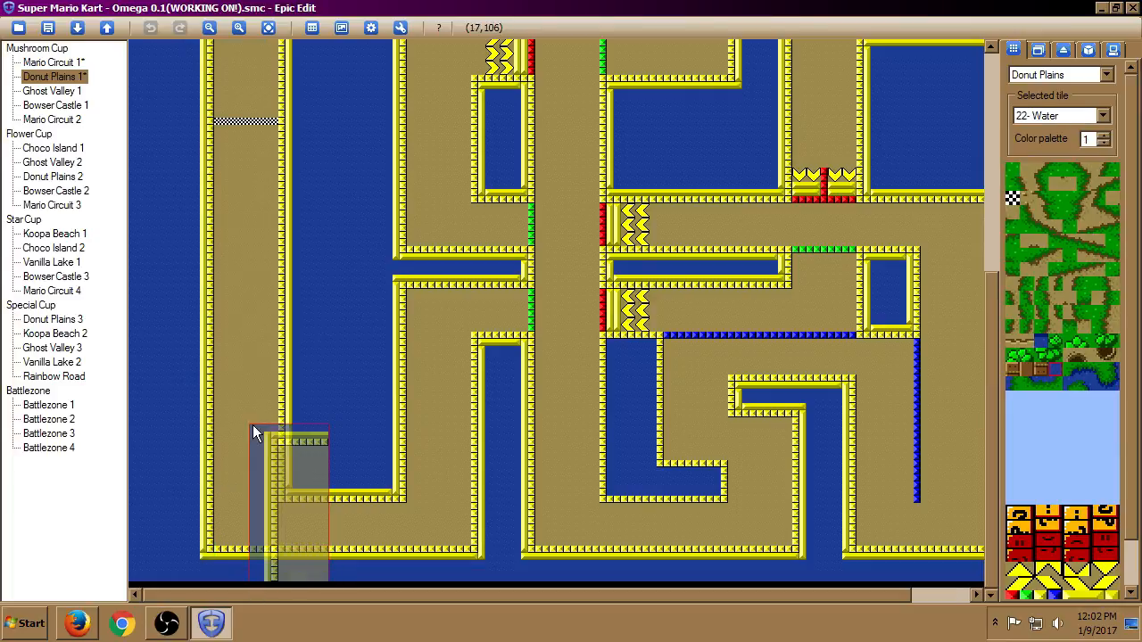
pyautogui.scroll(5, 267, 410)
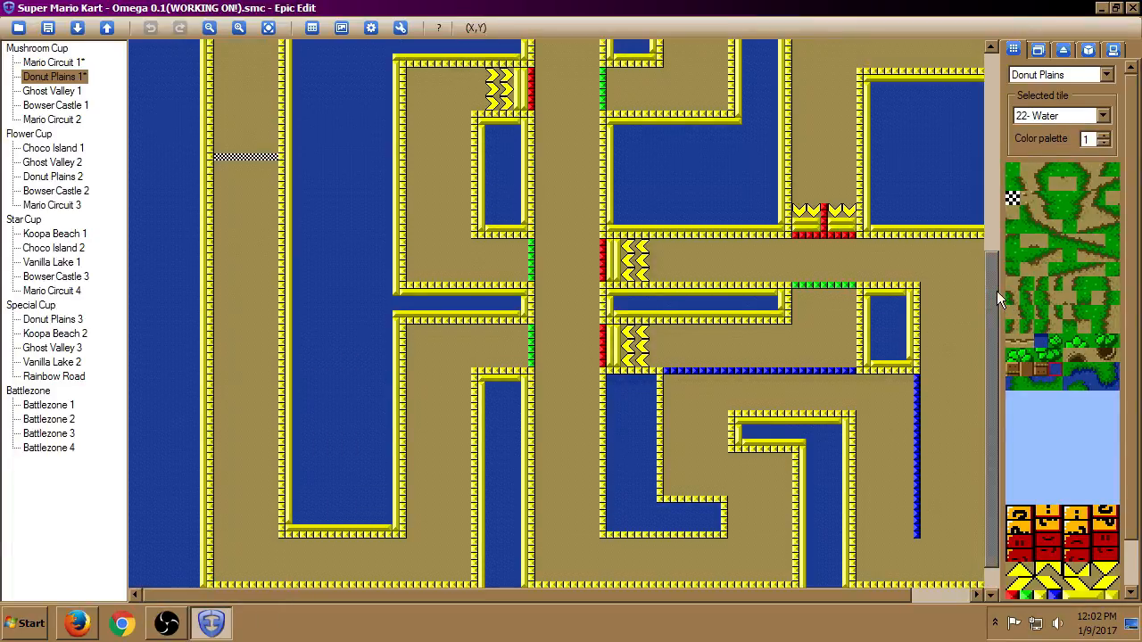
pyautogui.moveTo(993, 291); pyautogui.dragTo(1003, 53)
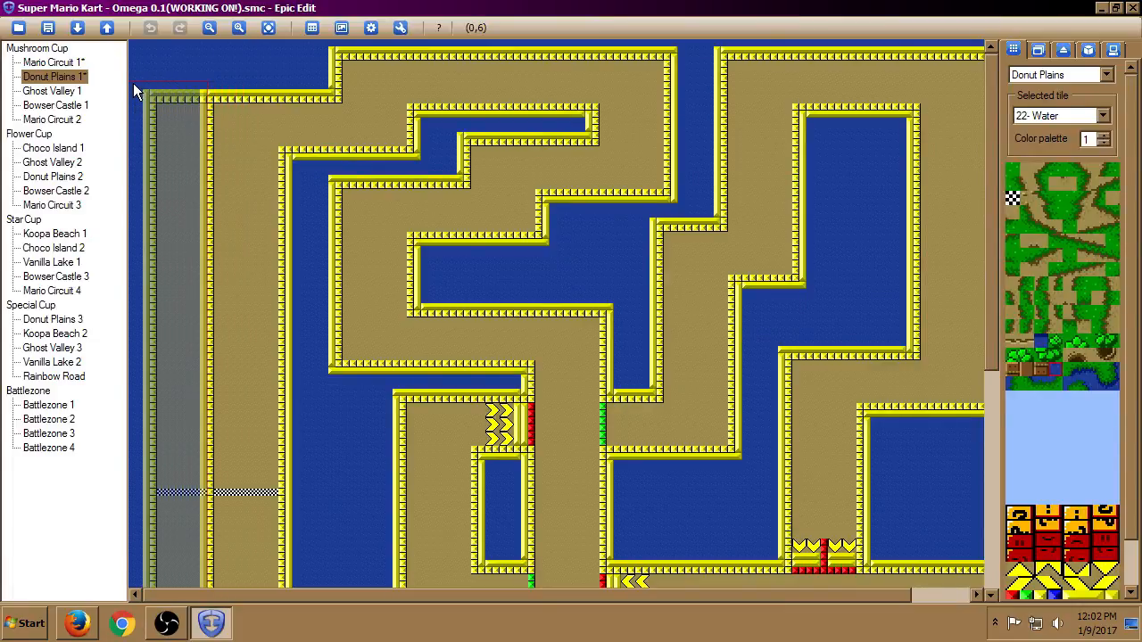
pyautogui.click(141, 82)
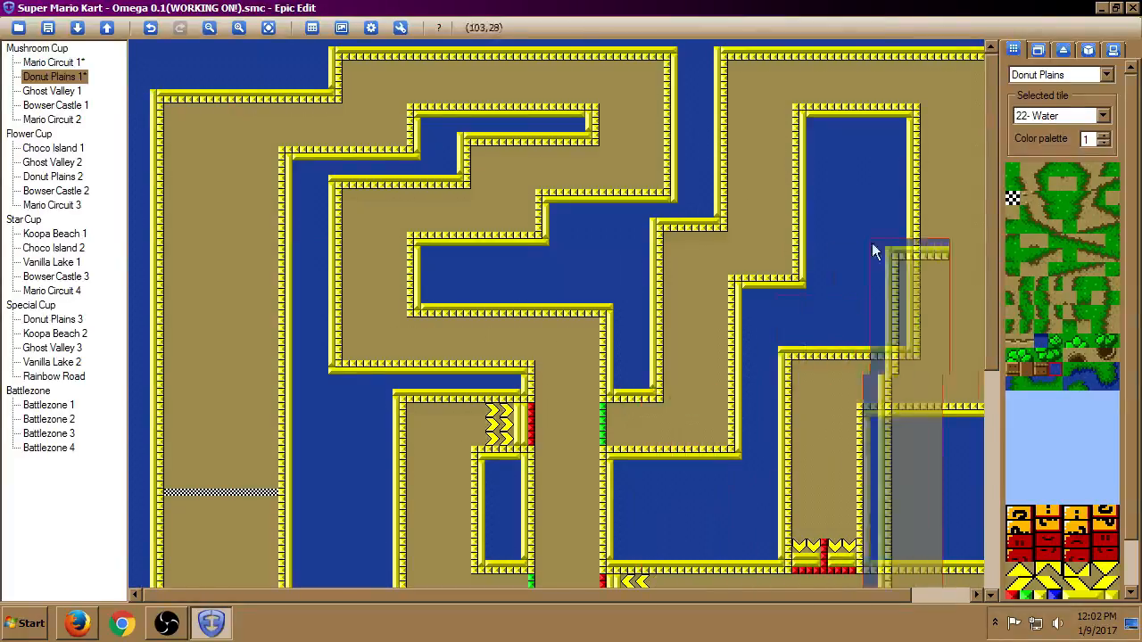
# Show the overlay tiles and spread the three question-mark boxes evenly across the widened road above the checkered finish line.
pyautogui.moveTo(993, 233); pyautogui.dragTo(992, 277)
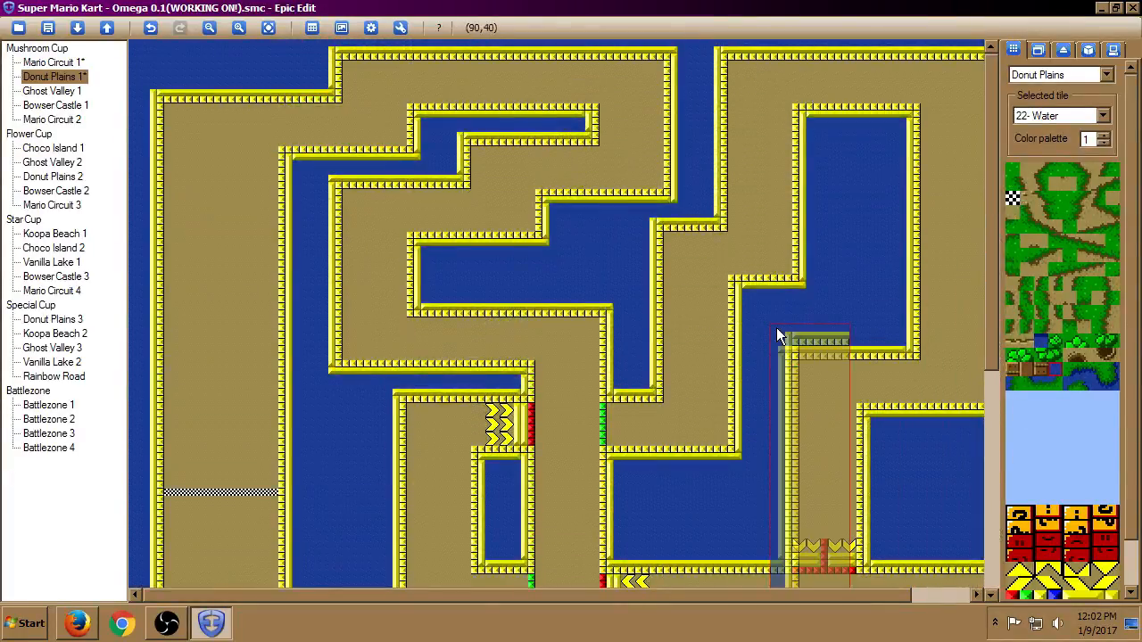
pyautogui.click(1039, 50)
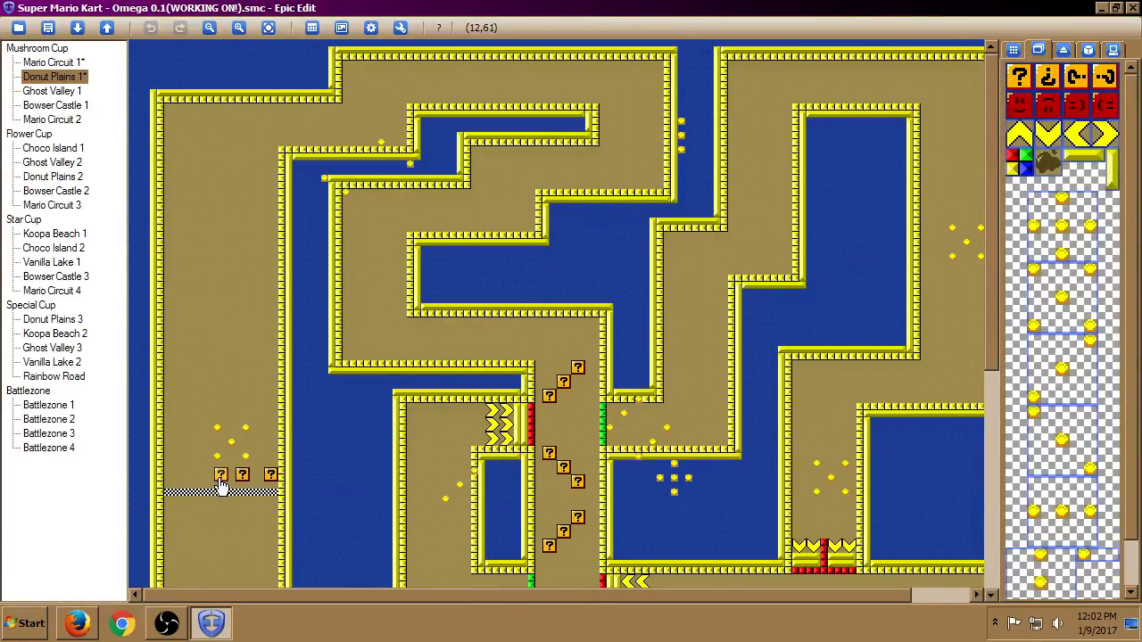
pyautogui.moveTo(220, 487); pyautogui.dragTo(268, 485)
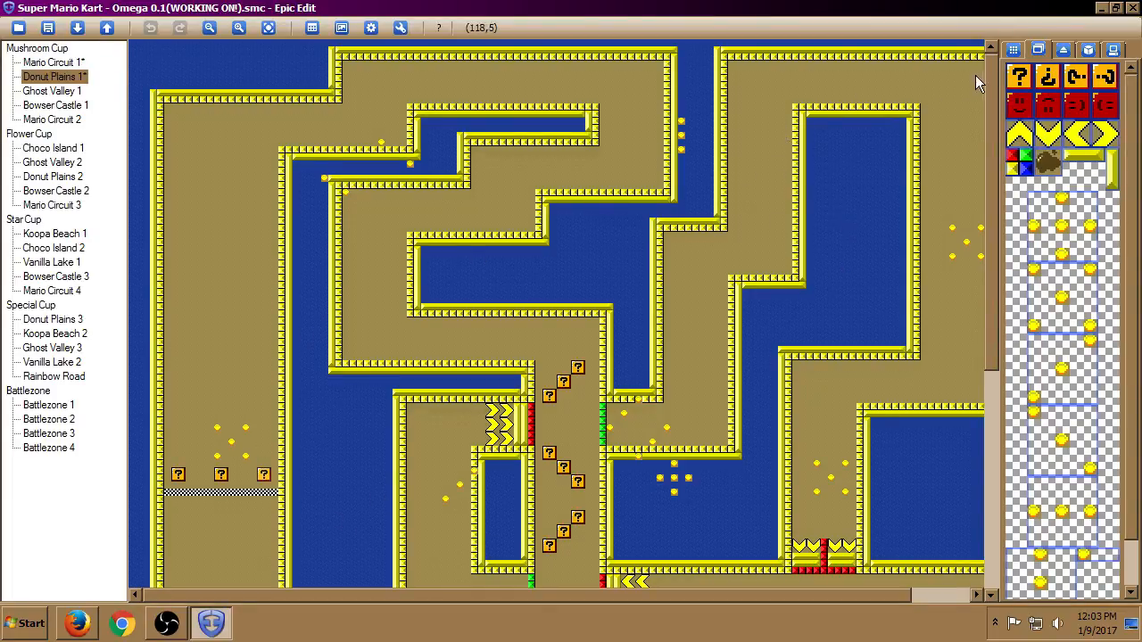
# Return to tile editing and shift the stepped wall below the tall water pool, plus the vertical wall under it, about two tiles inward with stamped copies.
pyautogui.click(1013, 50)
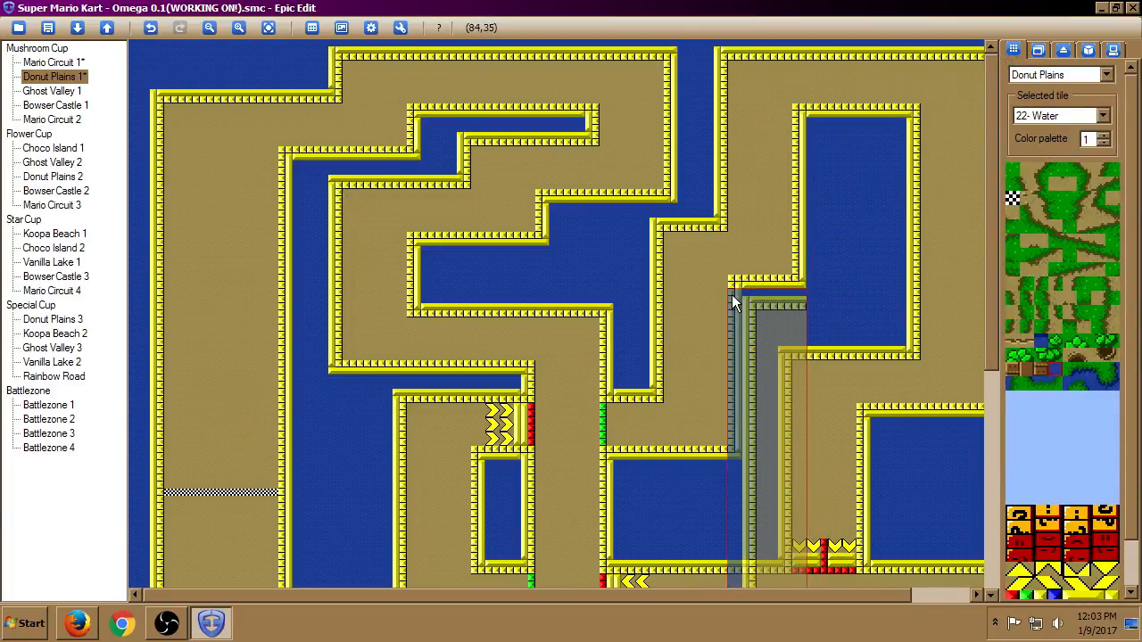
pyautogui.moveTo(724, 265); pyautogui.dragTo(747, 277, button='right')
pyautogui.moveTo(800, 301); pyautogui.dragTo(814, 301, button='right')
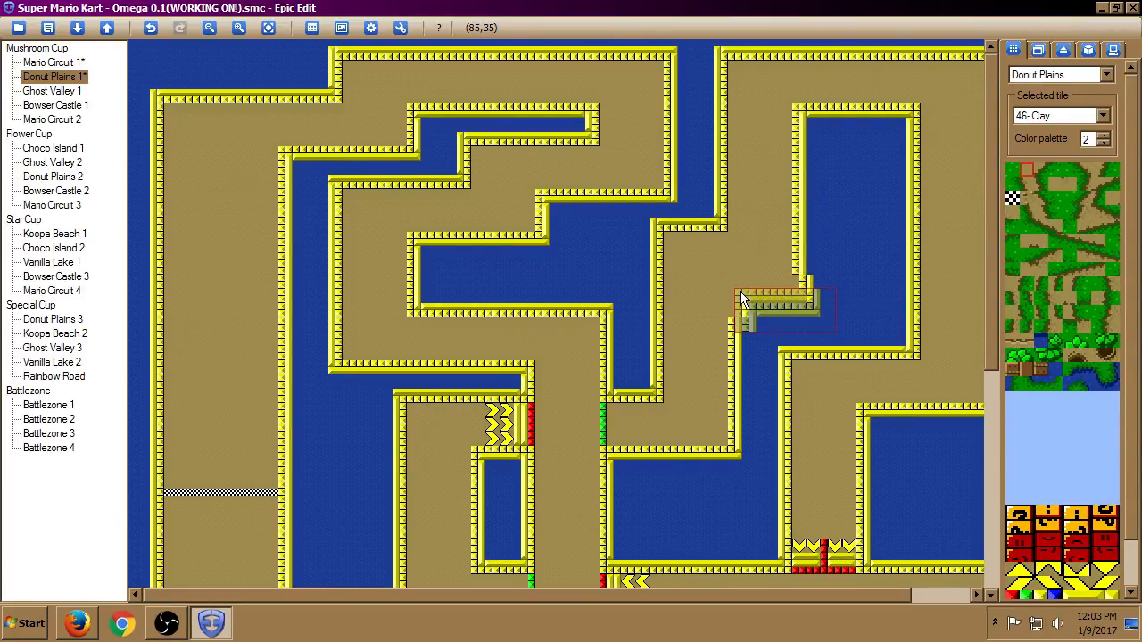
pyautogui.click(740, 291)
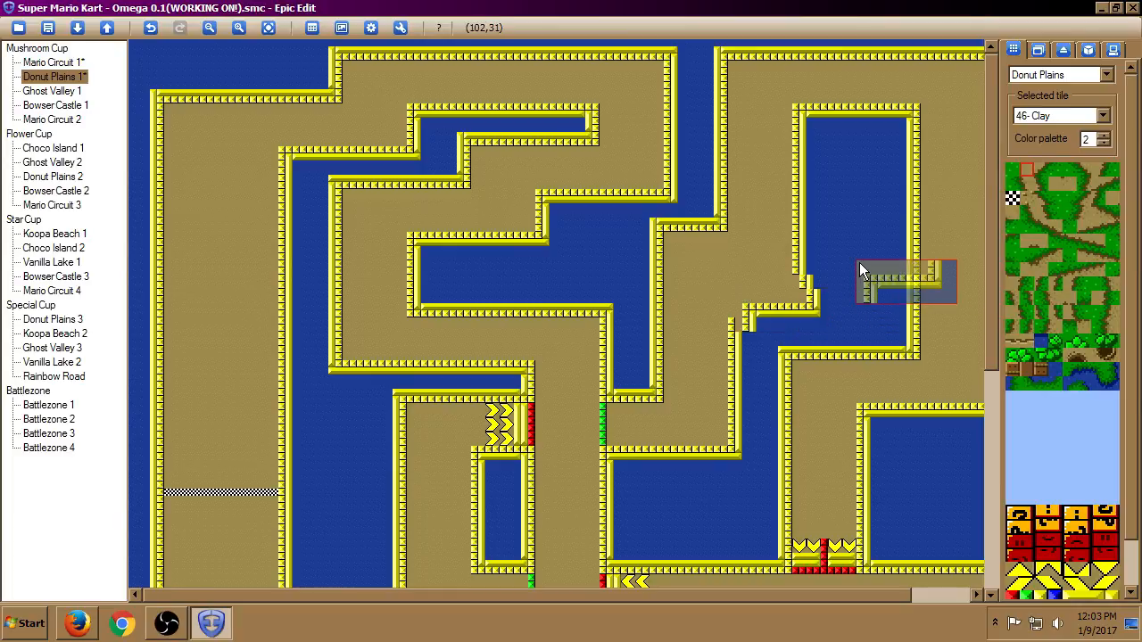
pyautogui.rightClick(859, 262)
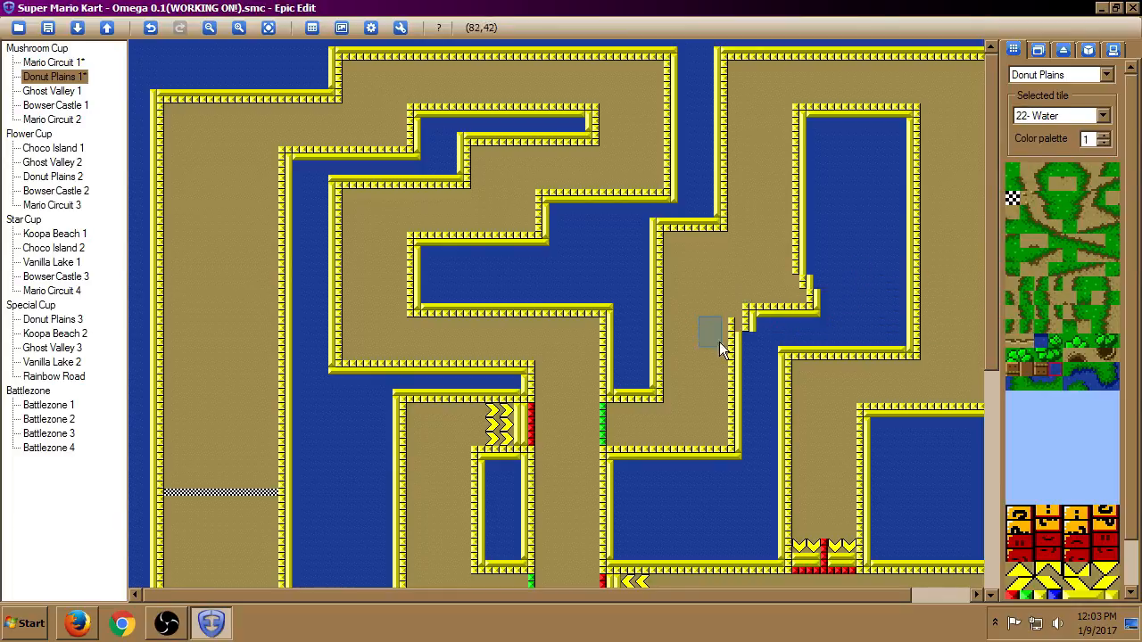
pyautogui.moveTo(718, 321); pyautogui.dragTo(754, 457, button='right')
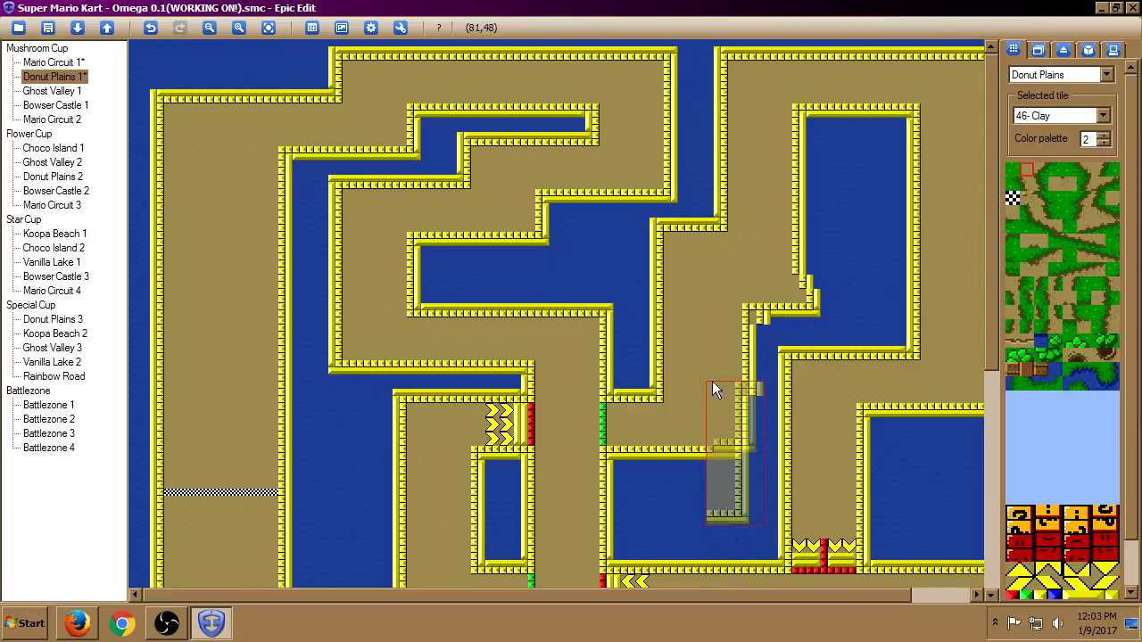
pyautogui.click(727, 318)
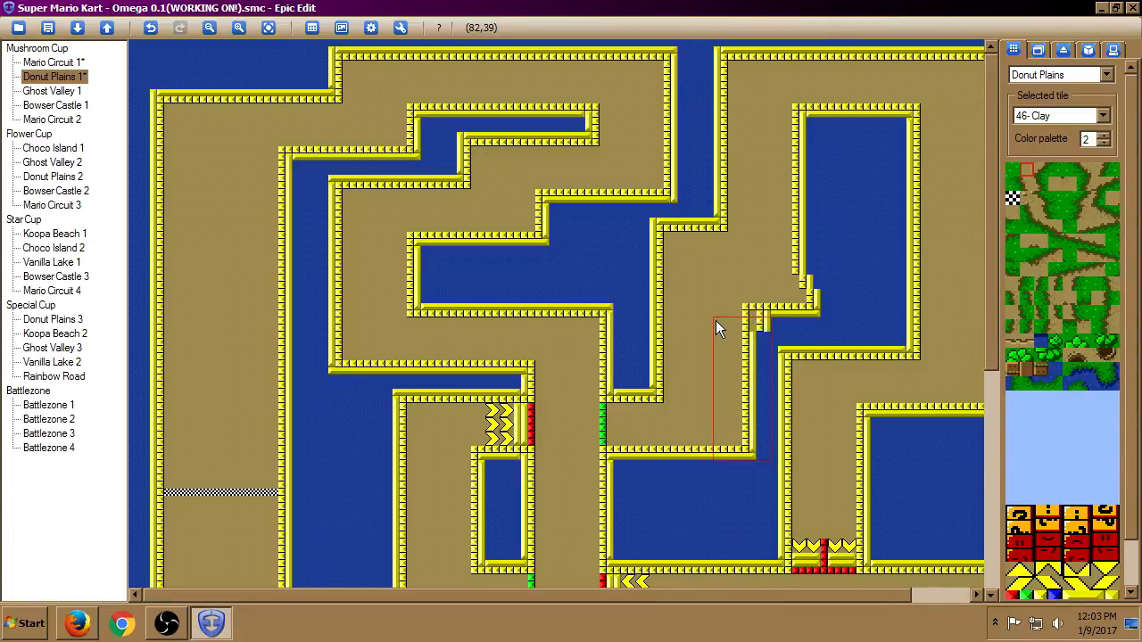
# Repair the shifted corner by replacing its leftover wall pieces with matching solid block and water tiles.
pyautogui.rightClick(715, 519)
pyautogui.rightClick(708, 317)
pyautogui.moveTo(759, 309); pyautogui.dragTo(758, 322, button='right')
pyautogui.rightClick(754, 323)
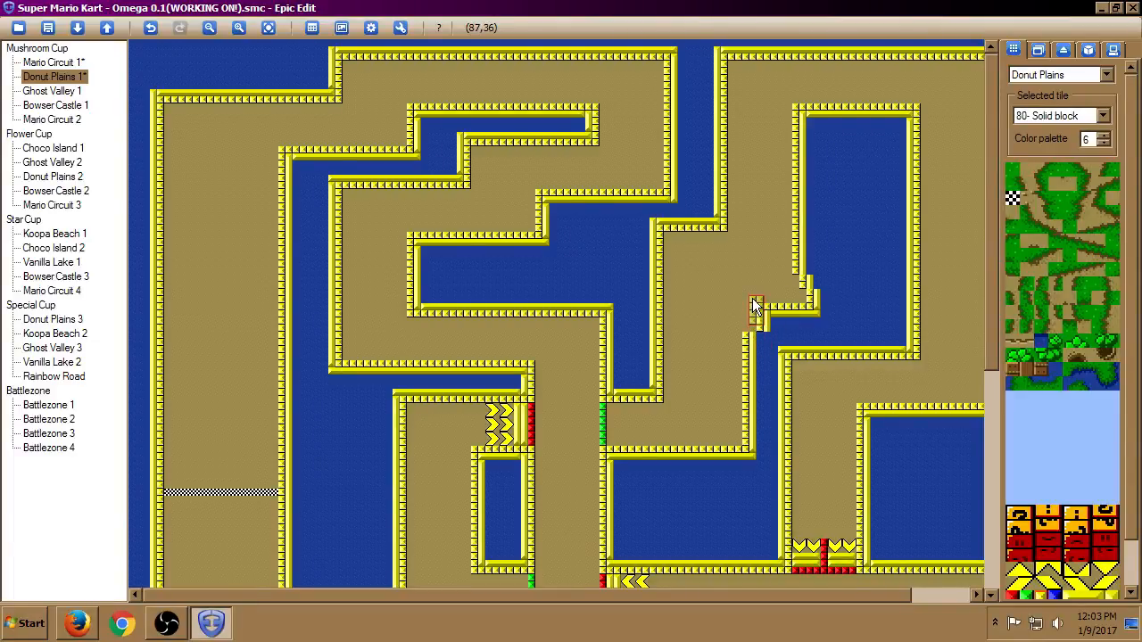
pyautogui.click(747, 304)
pyautogui.moveTo(823, 325); pyautogui.dragTo(865, 326, button='right')
pyautogui.click(759, 312)
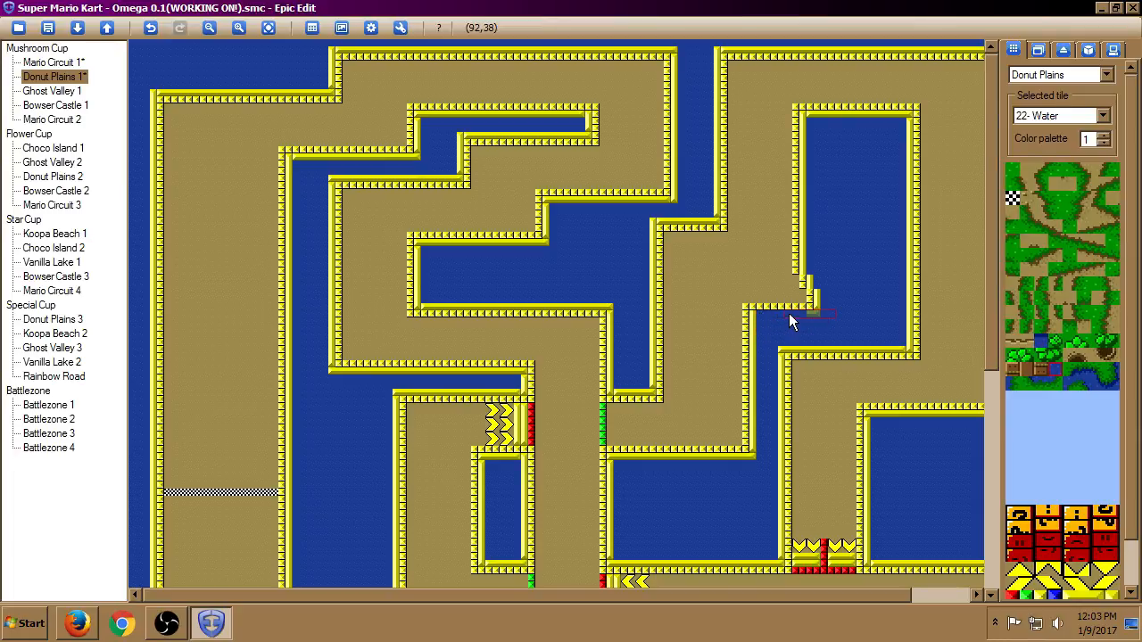
# Move the tall water pool's left wall about six tiles inward, extend it down, and join it to the stepped wall with solid block and jump bar tiles.
pyautogui.moveTo(780, 102); pyautogui.dragTo(829, 268, button='right')
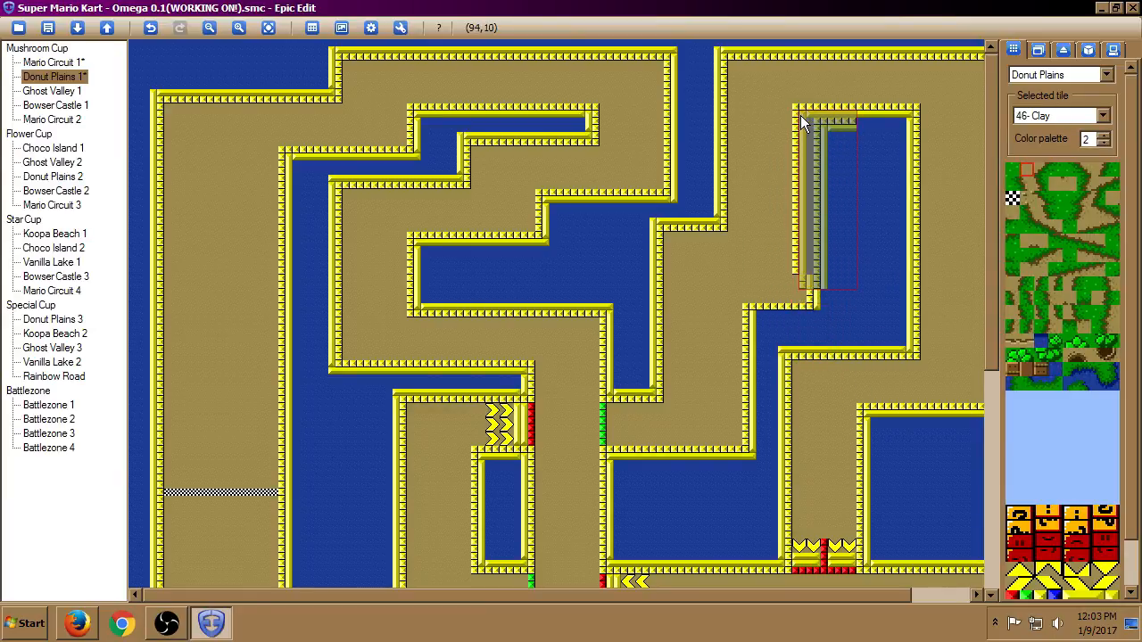
pyautogui.moveTo(750, 91)
pyautogui.mouseDown(button='right')
pyautogui.moveTo(807, 169)
pyautogui.moveTo(845, 271)
pyautogui.mouseUp(button='right')
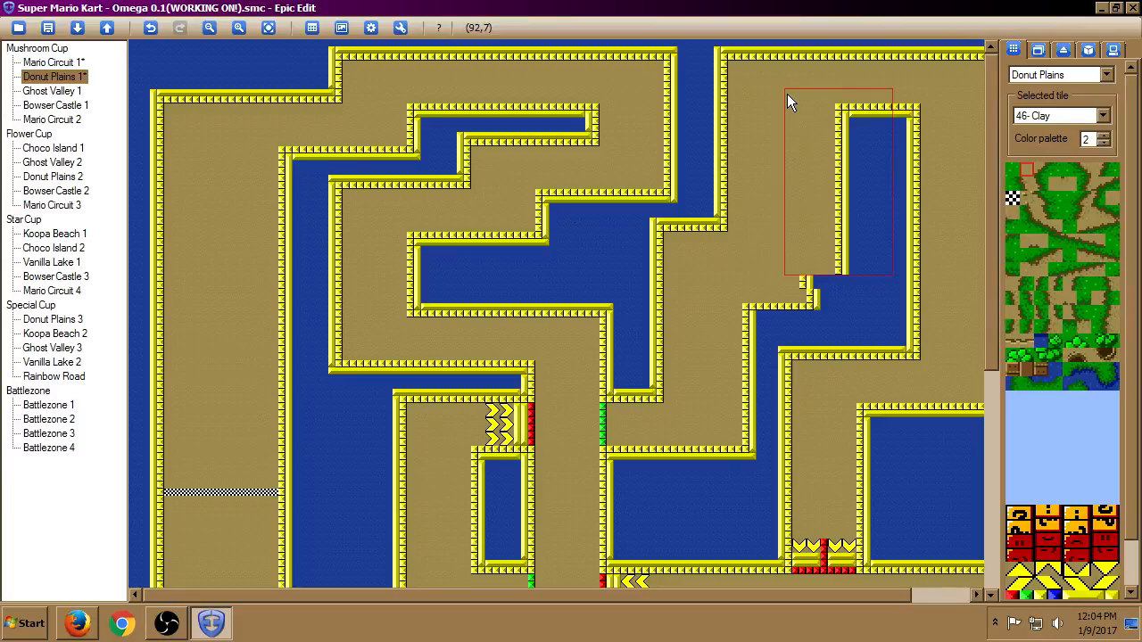
pyautogui.moveTo(800, 117)
pyautogui.mouseDown(button='right')
pyautogui.moveTo(844, 150)
pyautogui.moveTo(872, 199)
pyautogui.mouseUp(button='right')
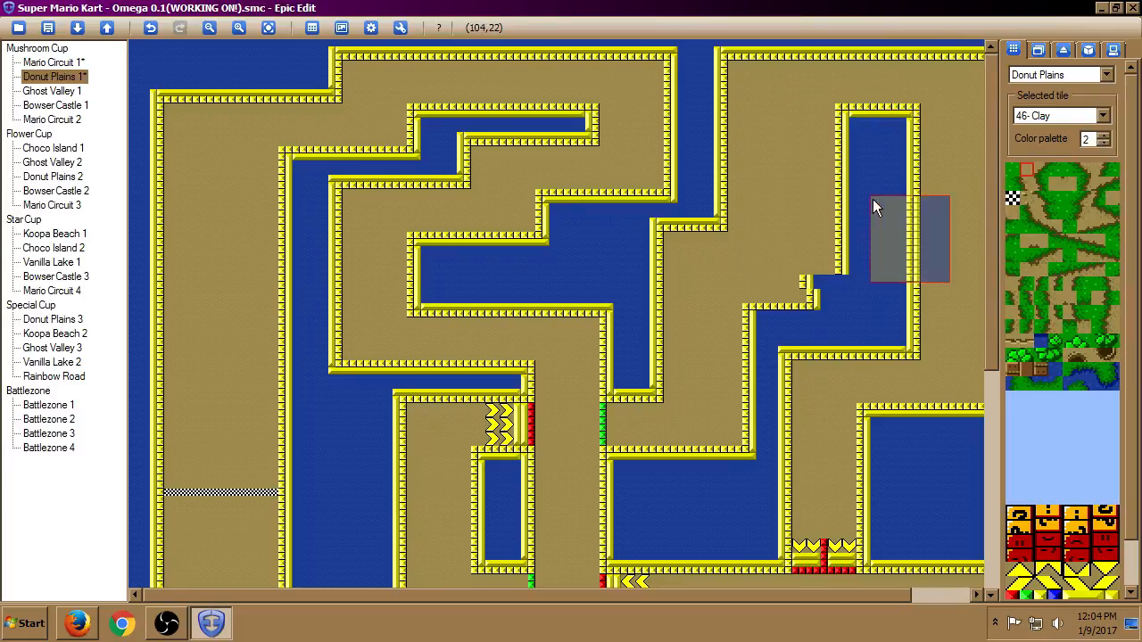
pyautogui.click(801, 235)
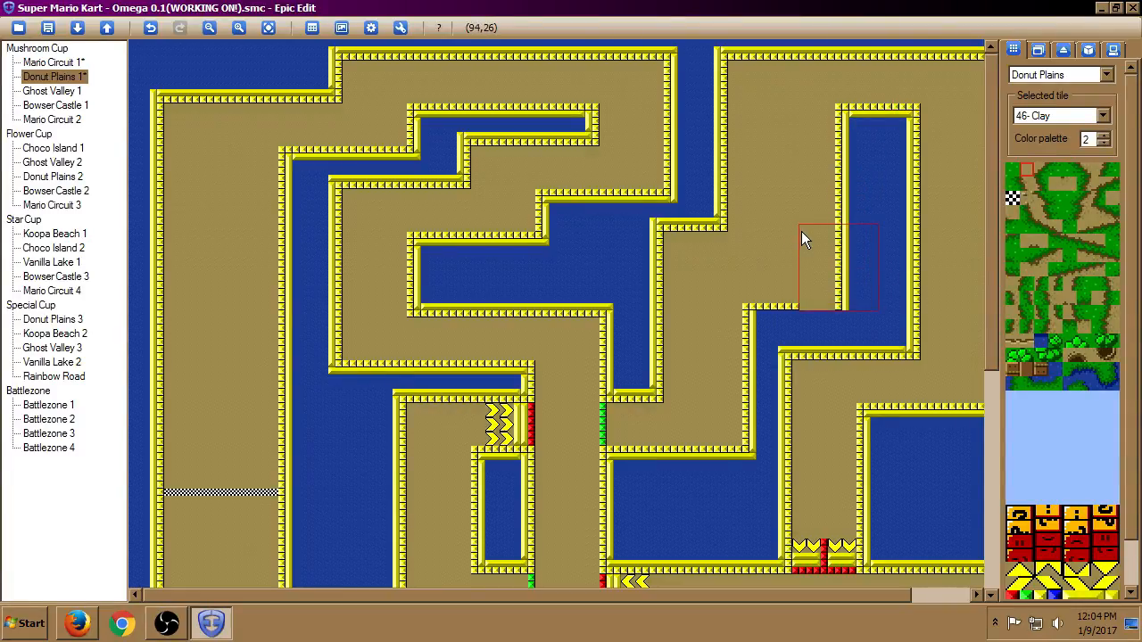
pyautogui.rightClick(782, 311)
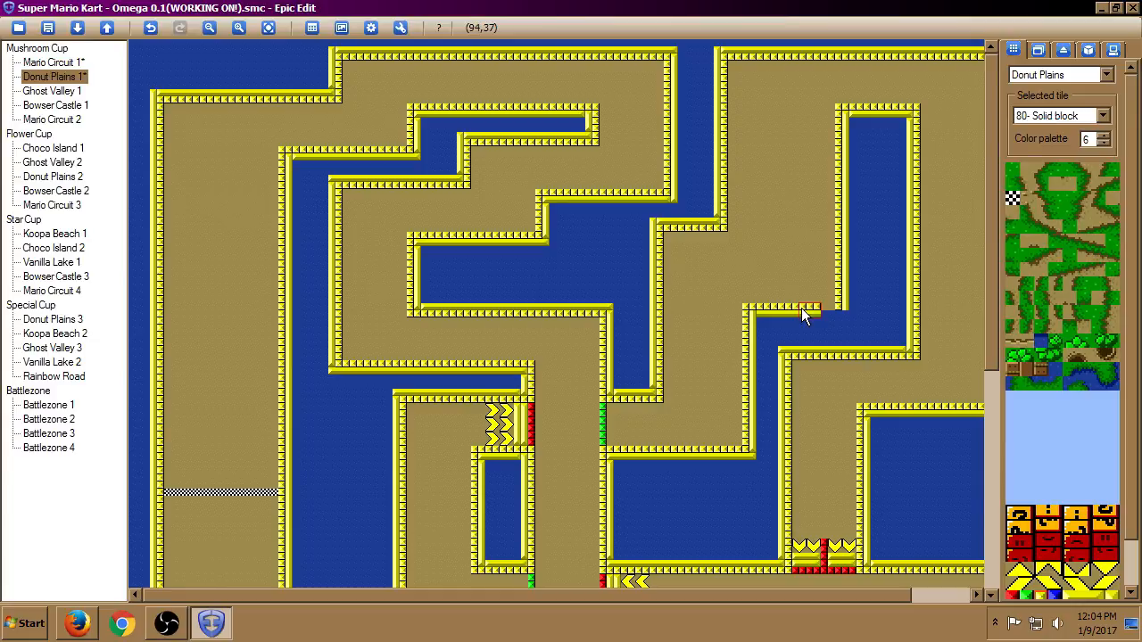
pyautogui.rightClick(912, 120)
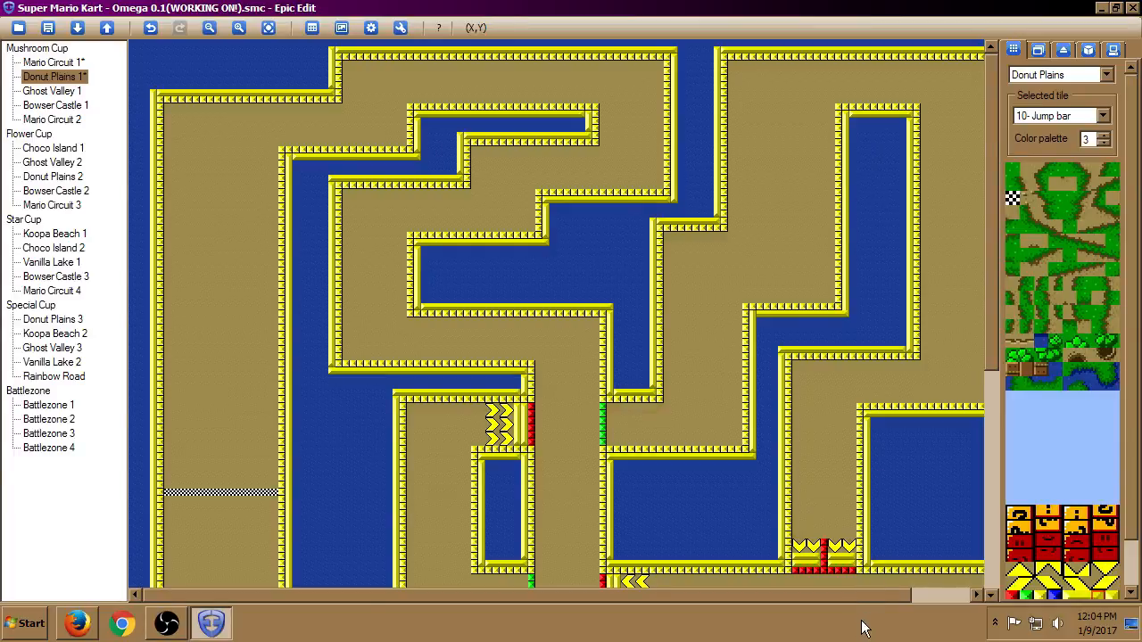
# Copy the lower track section containing the arrow pads, barriers and water and stamp it about ten tiles lower for an additional arrow lane.
pyautogui.moveTo(805, 595); pyautogui.dragTo(910, 595)
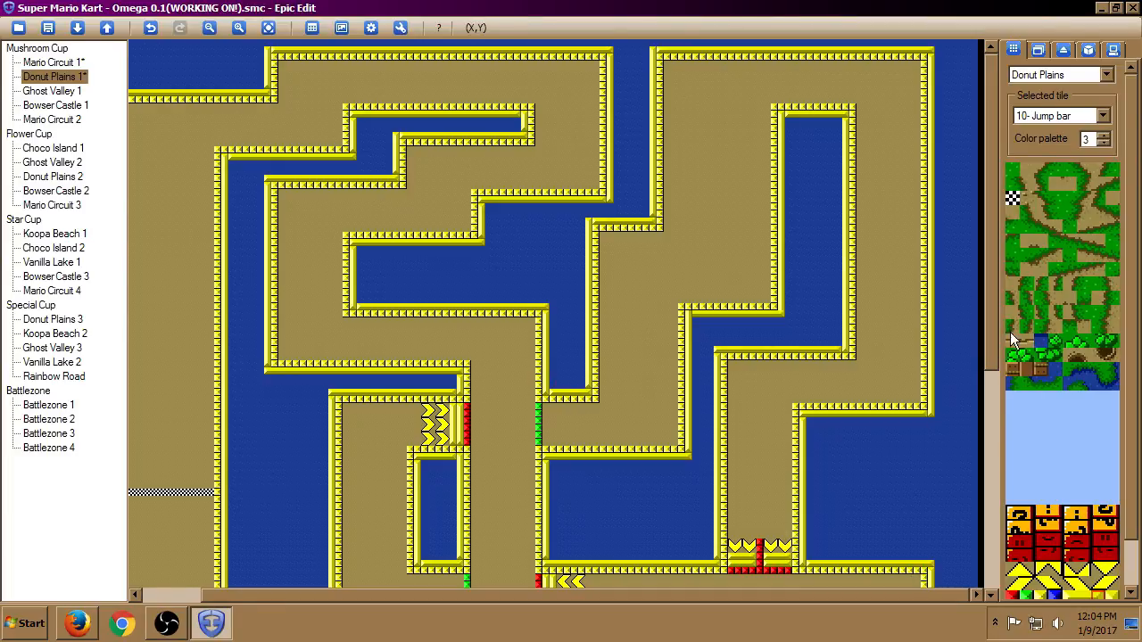
pyautogui.moveTo(992, 280); pyautogui.dragTo(995, 627)
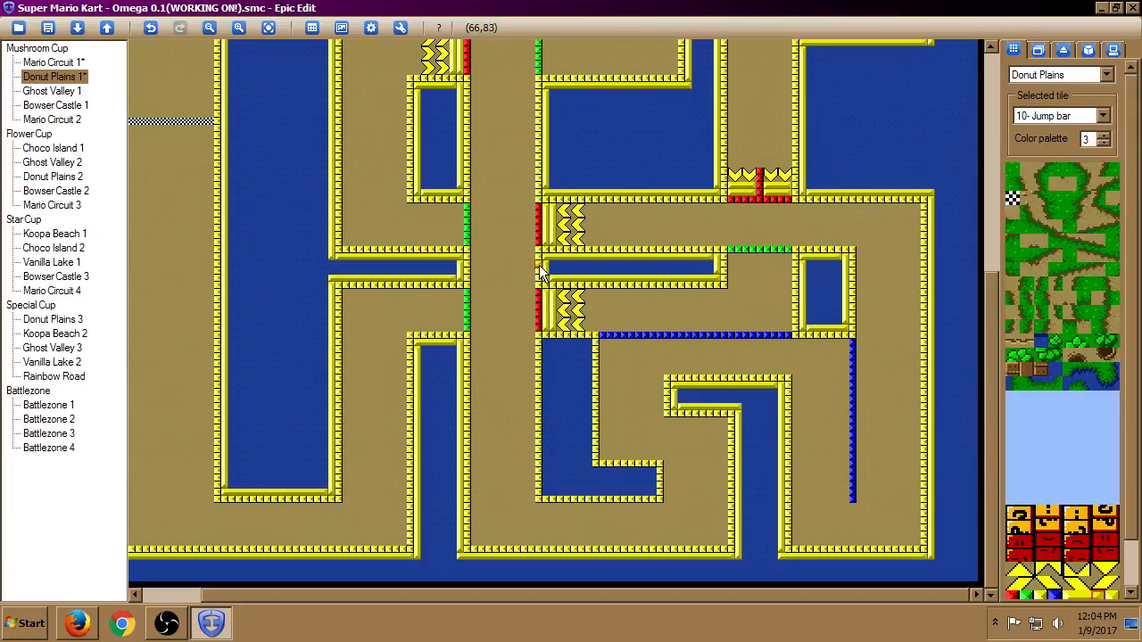
pyautogui.moveTo(538, 266); pyautogui.dragTo(812, 451)
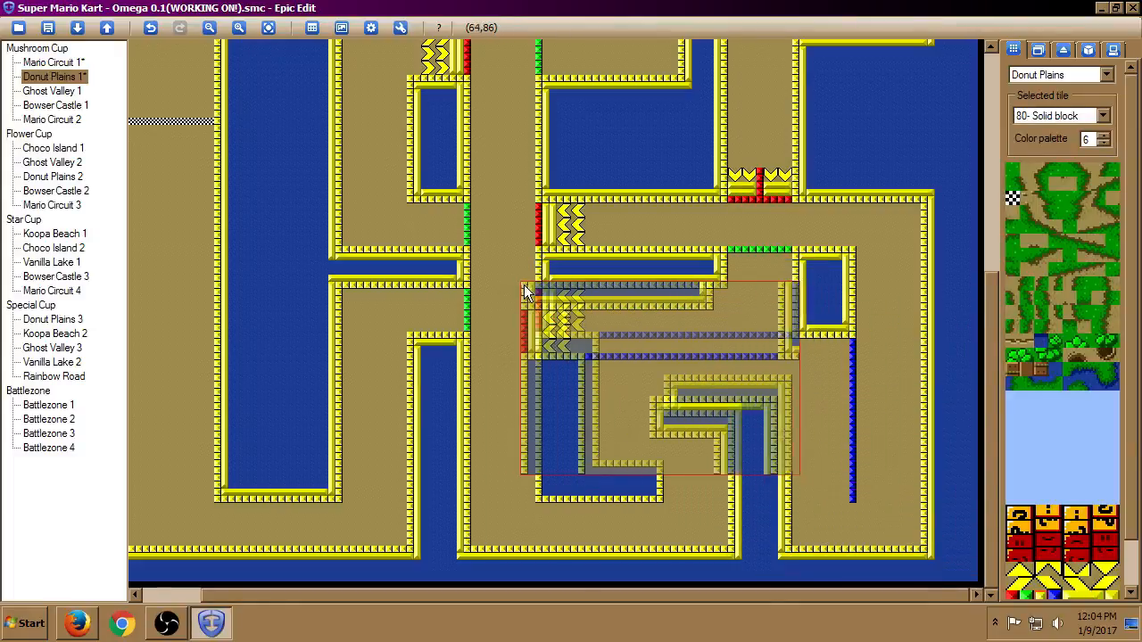
pyautogui.click(539, 337)
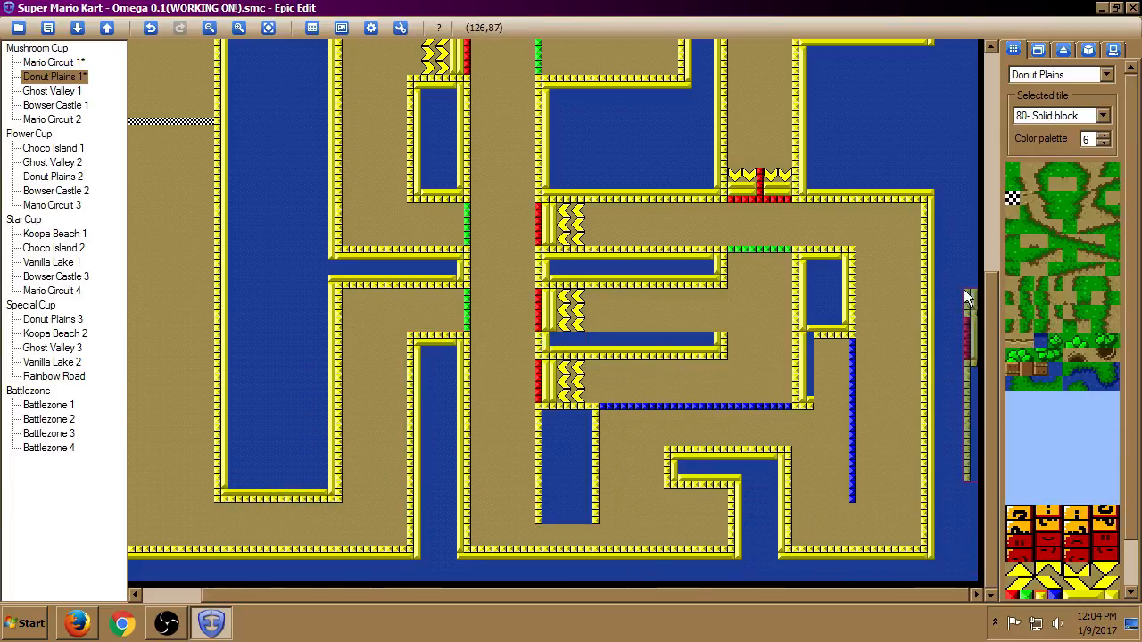
# Close the outline of the narrow water island between the two lowest arrow lanes with a stamped copy of the island above.
pyautogui.rightClick(960, 288)
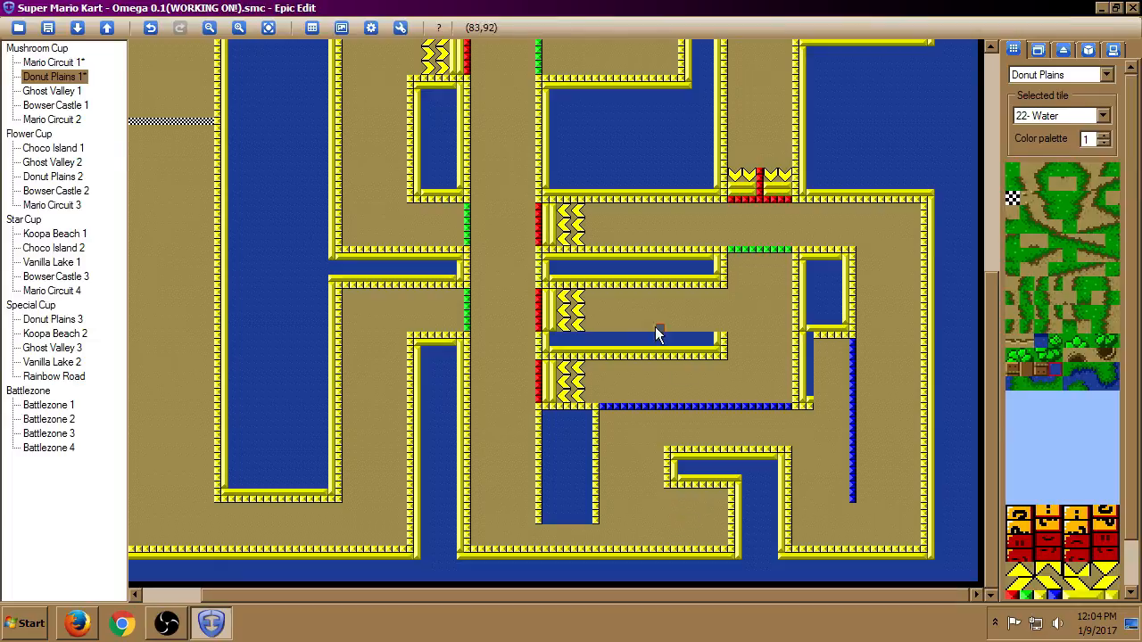
pyautogui.moveTo(573, 267); pyautogui.dragTo(724, 287, button='right')
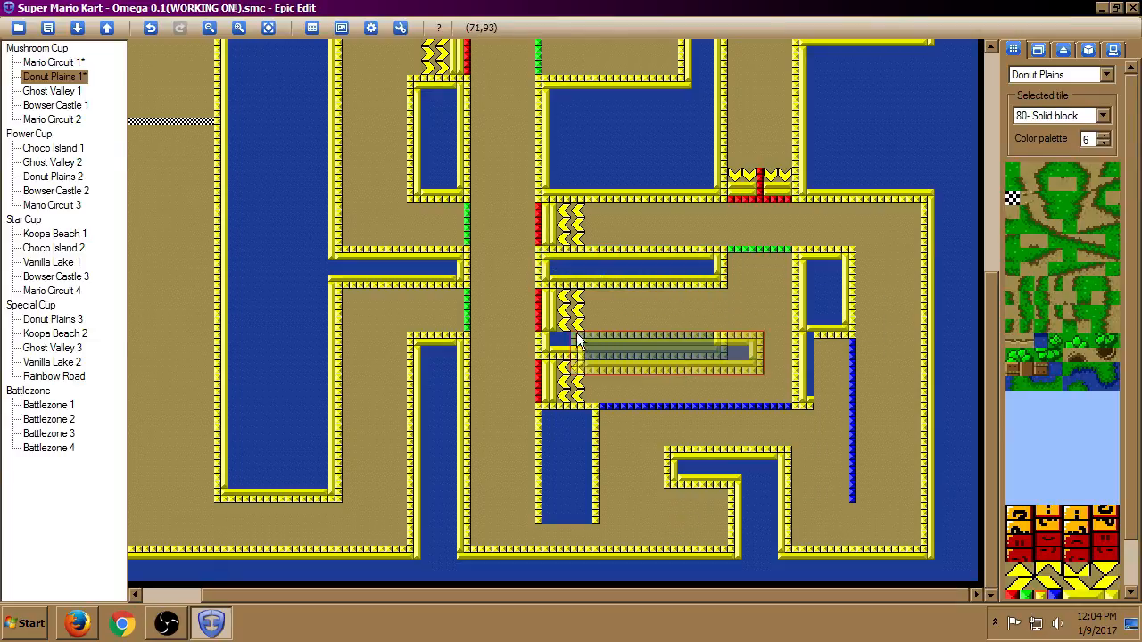
pyautogui.click(538, 323)
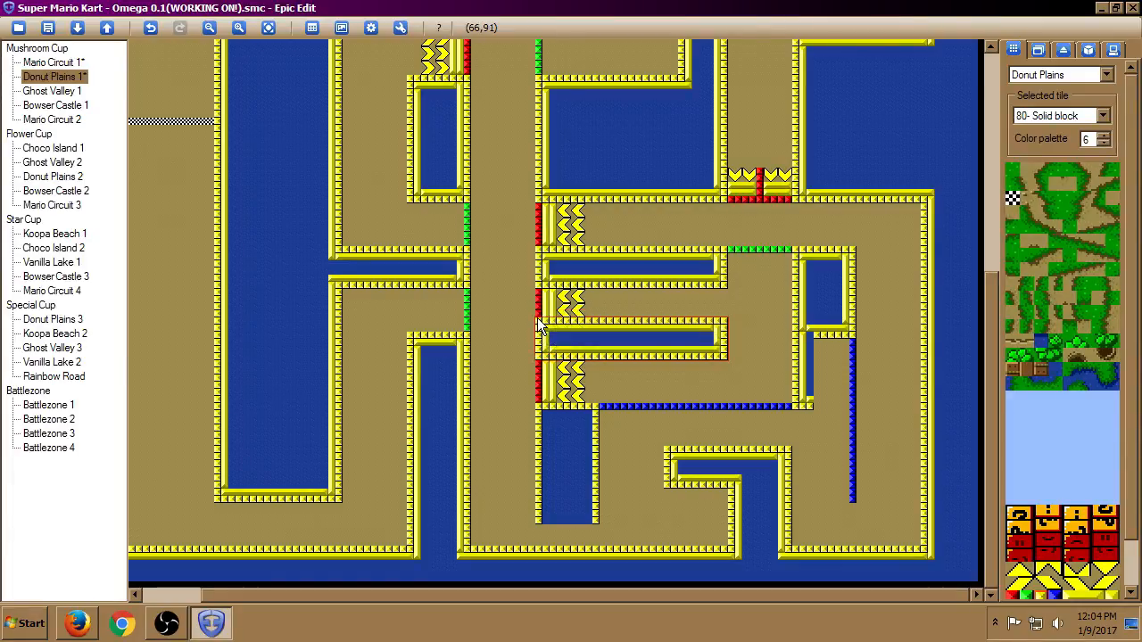
# Replace the leftover water strip below the small right-hand pool with clay and extend the solid block wall beneath it to the blue barrier.
pyautogui.rightClick(643, 386)
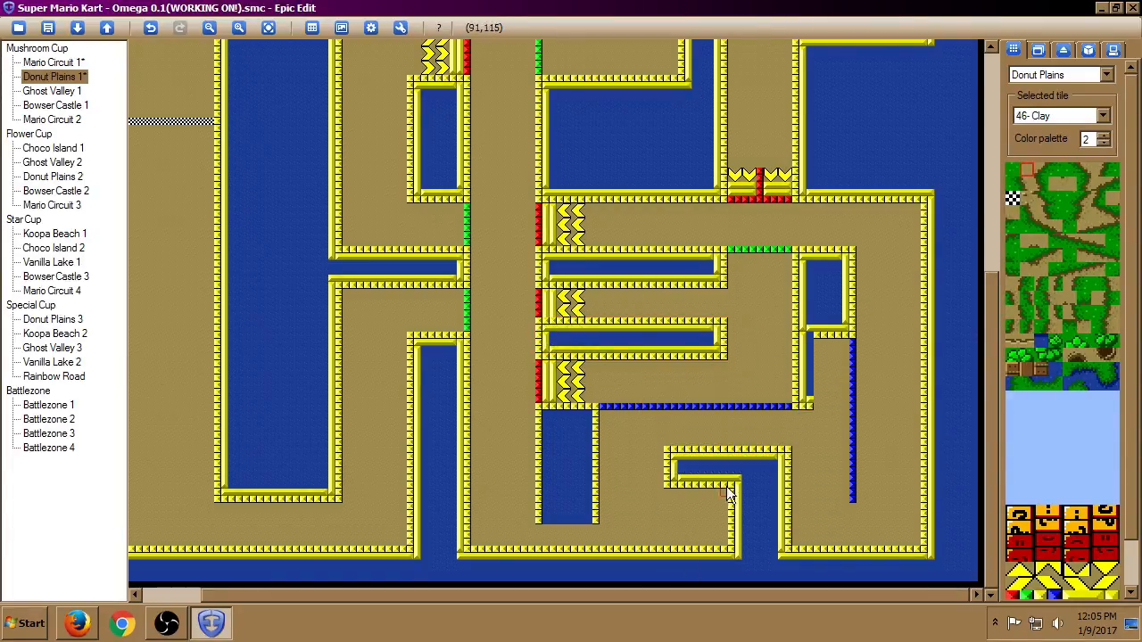
pyautogui.rightClick(832, 333)
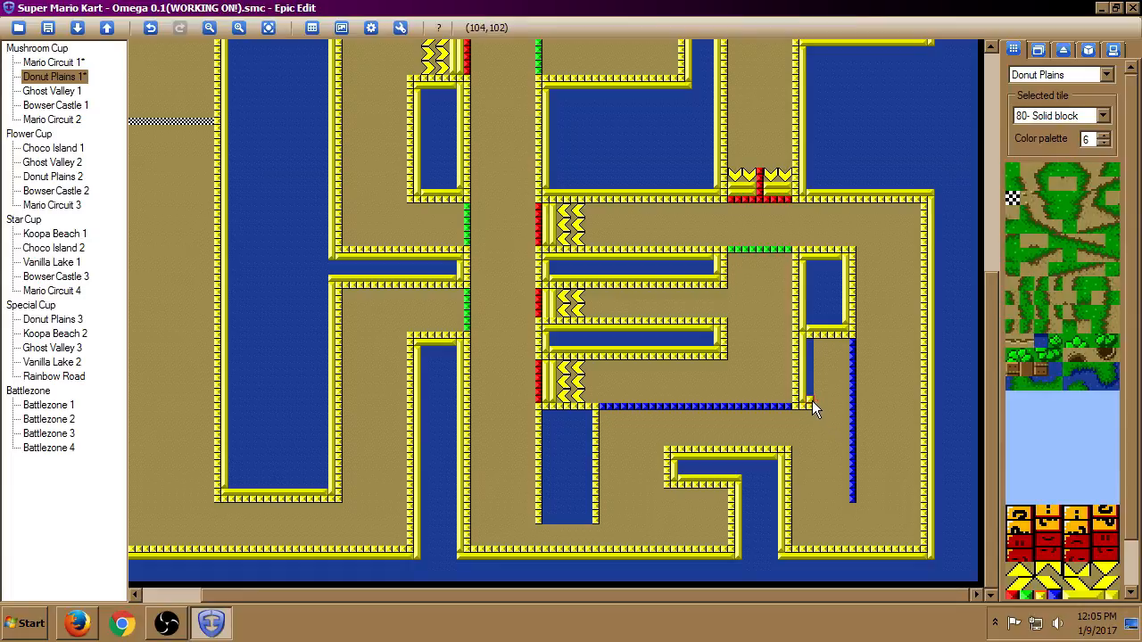
pyautogui.rightClick(832, 384)
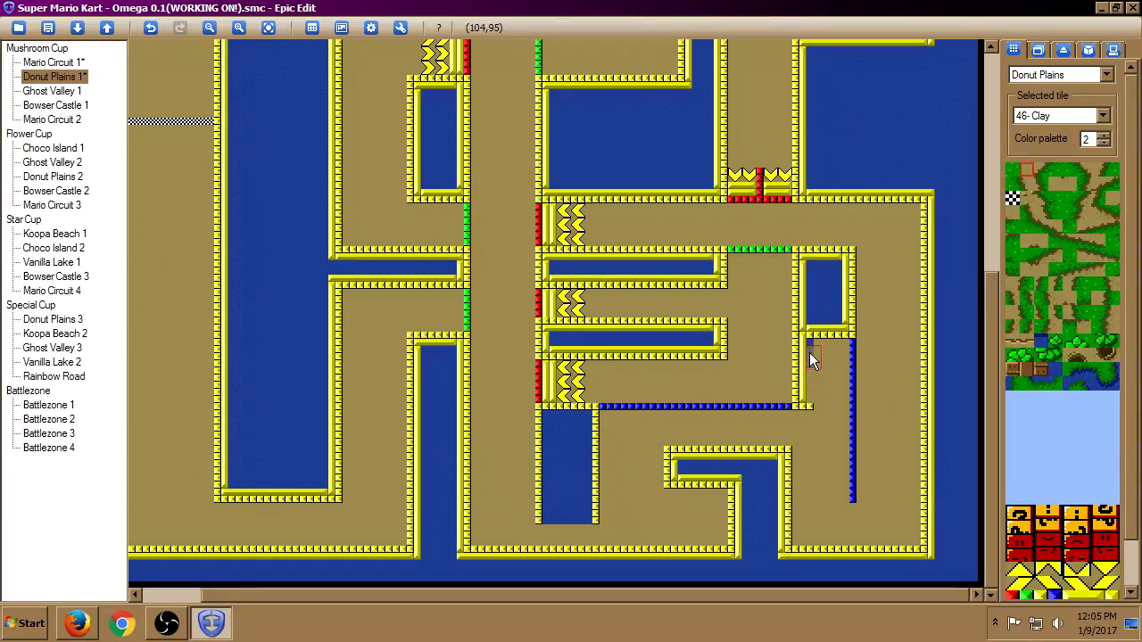
pyautogui.rightClick(821, 404)
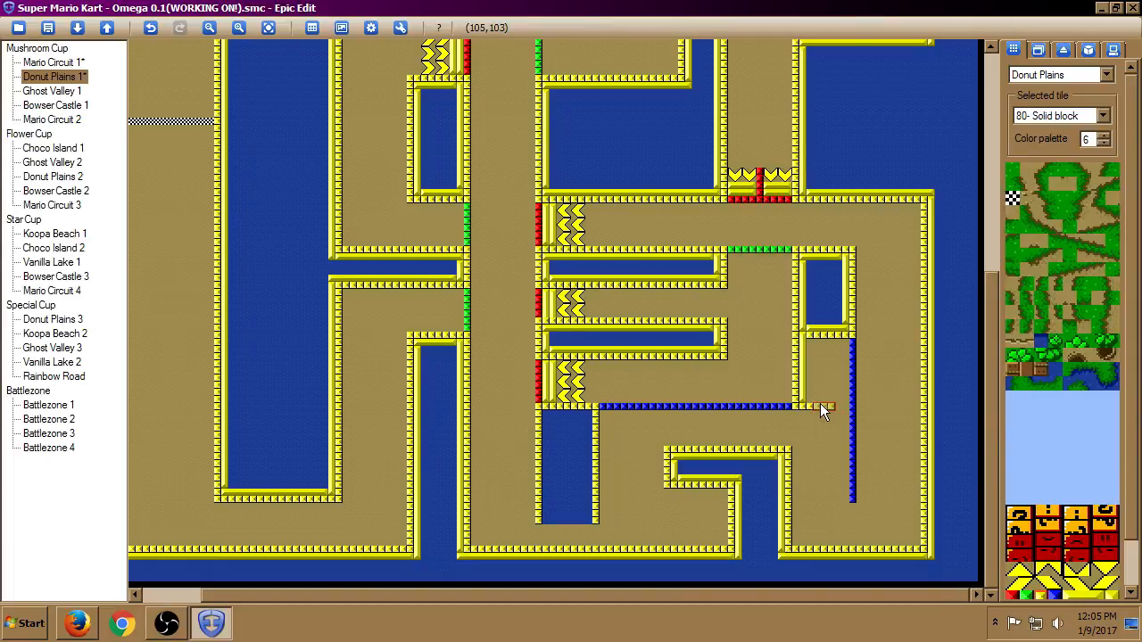
pyautogui.moveTo(816, 404); pyautogui.dragTo(830, 404)
# Stamp a copy of the small walled water pool directly below it and merge both into one tall pool by painting over the dividing wall.
pyautogui.moveTo(803, 257); pyautogui.dragTo(850, 337, button='right')
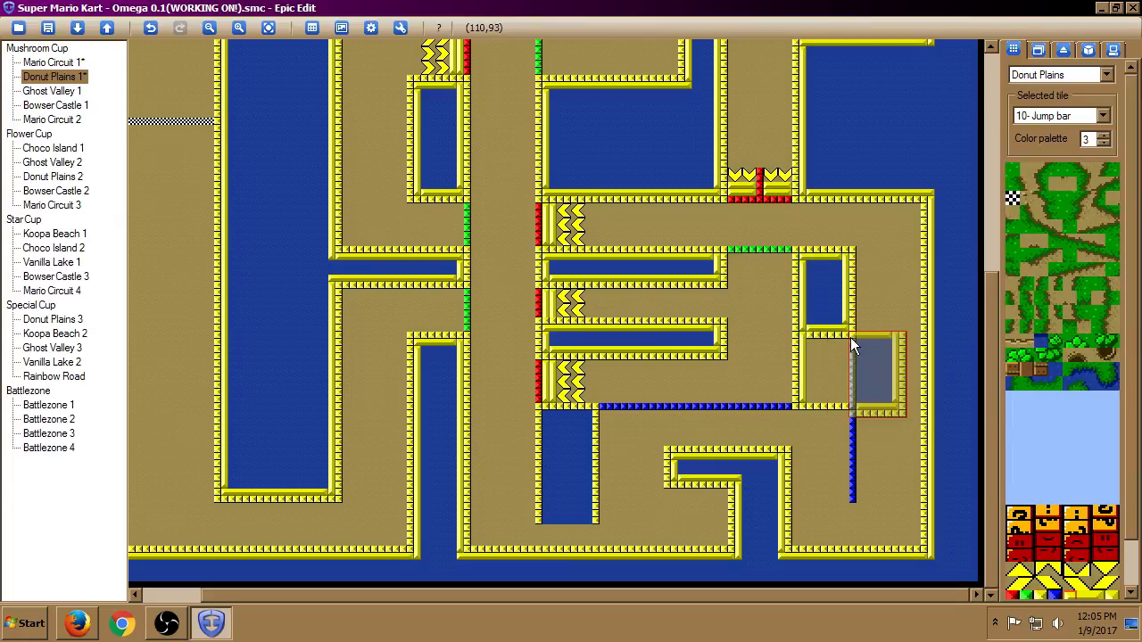
pyautogui.click(802, 327)
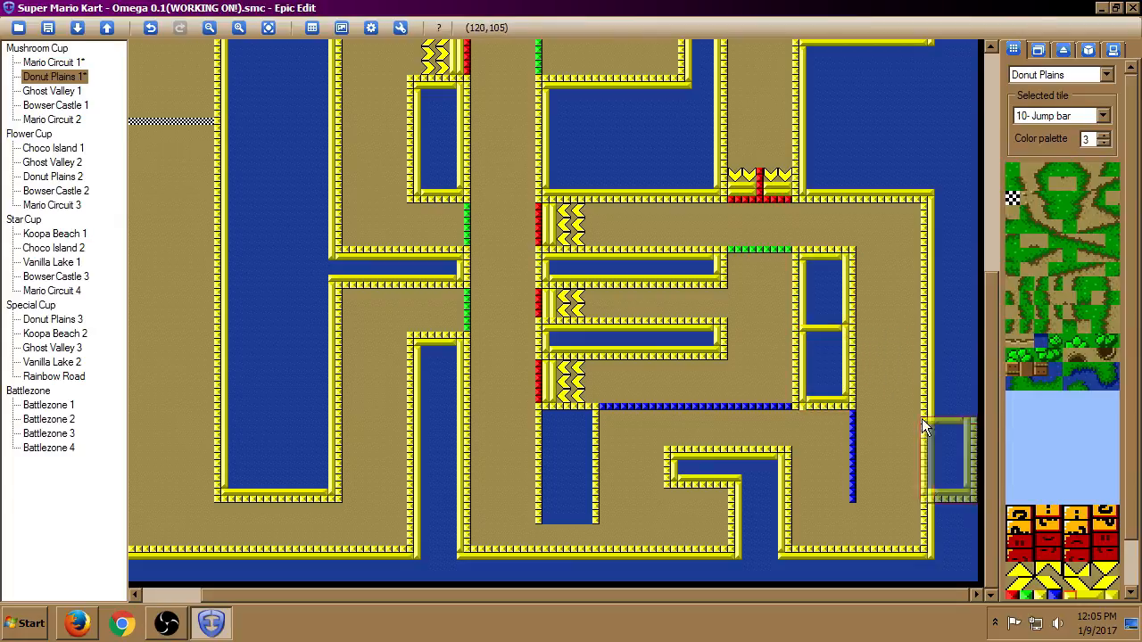
pyautogui.rightClick(884, 378)
pyautogui.rightClick(804, 406)
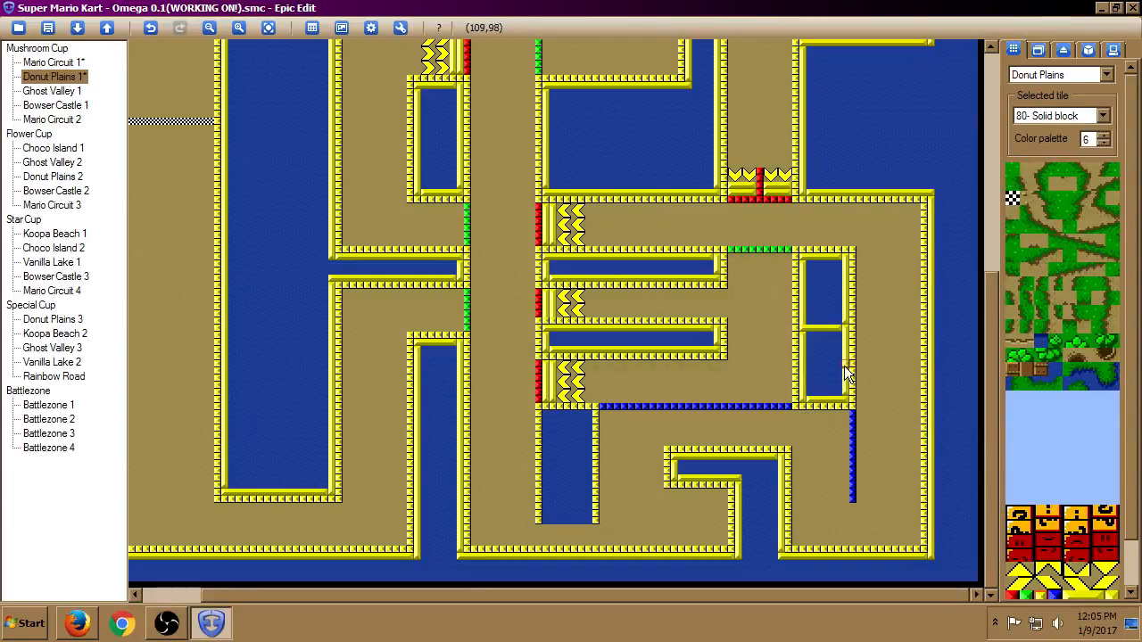
pyautogui.rightClick(829, 314)
pyautogui.moveTo(810, 326); pyautogui.dragTo(824, 326)
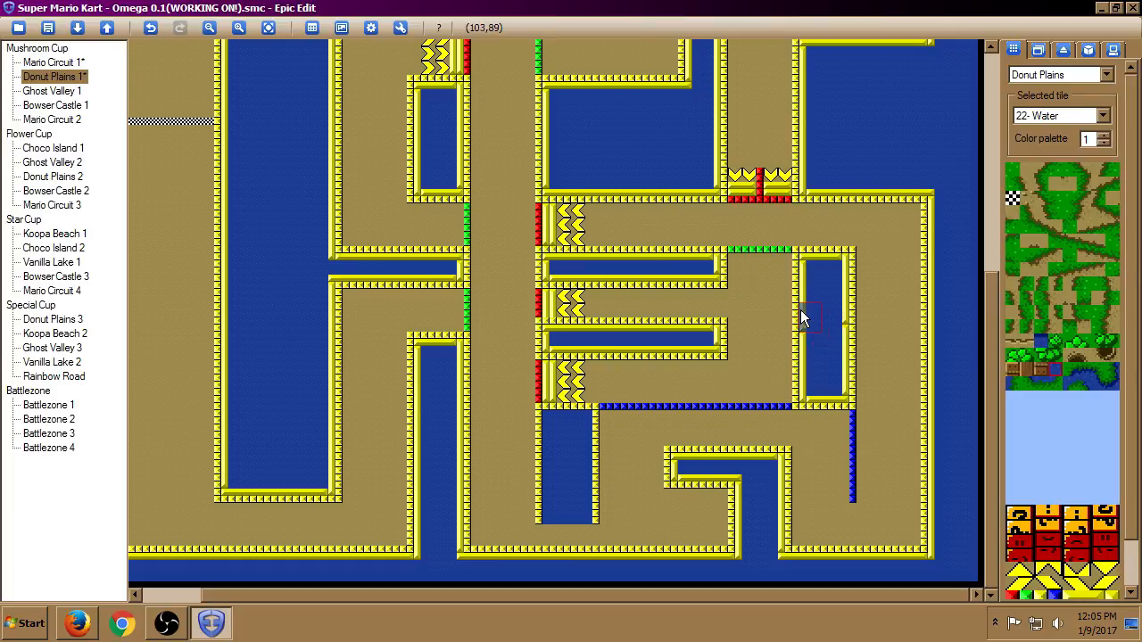
pyautogui.rightClick(800, 309)
pyautogui.rightClick(902, 375)
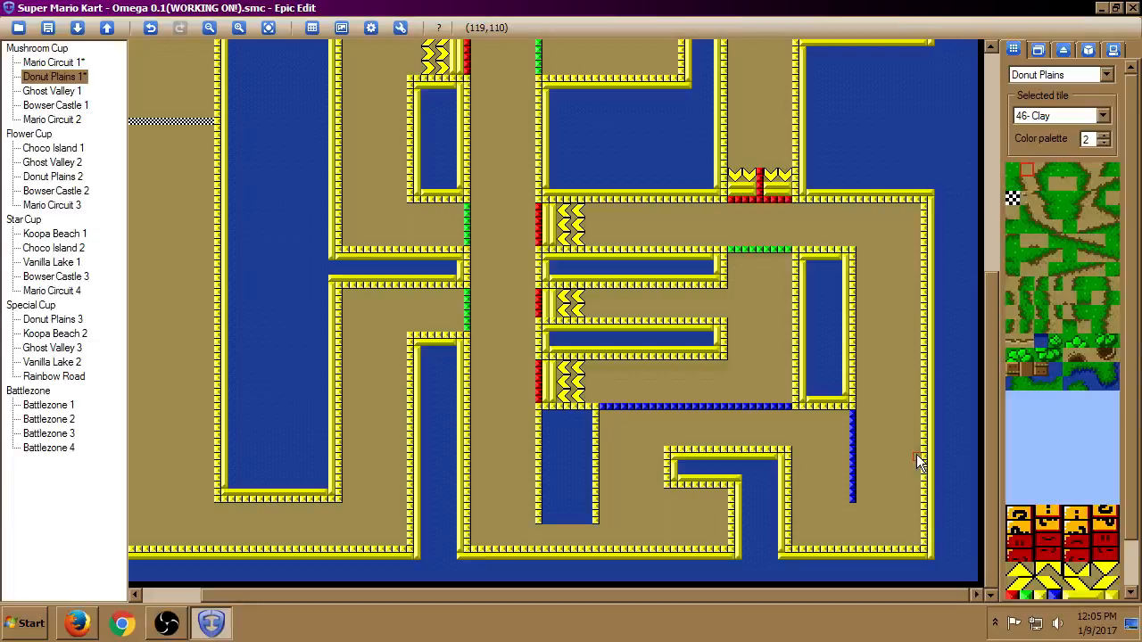
# Examine the Donut Plains 1 layout at the smallest and largest zoom levels.
pyautogui.moveTo(993, 385); pyautogui.dragTo(999, 429)
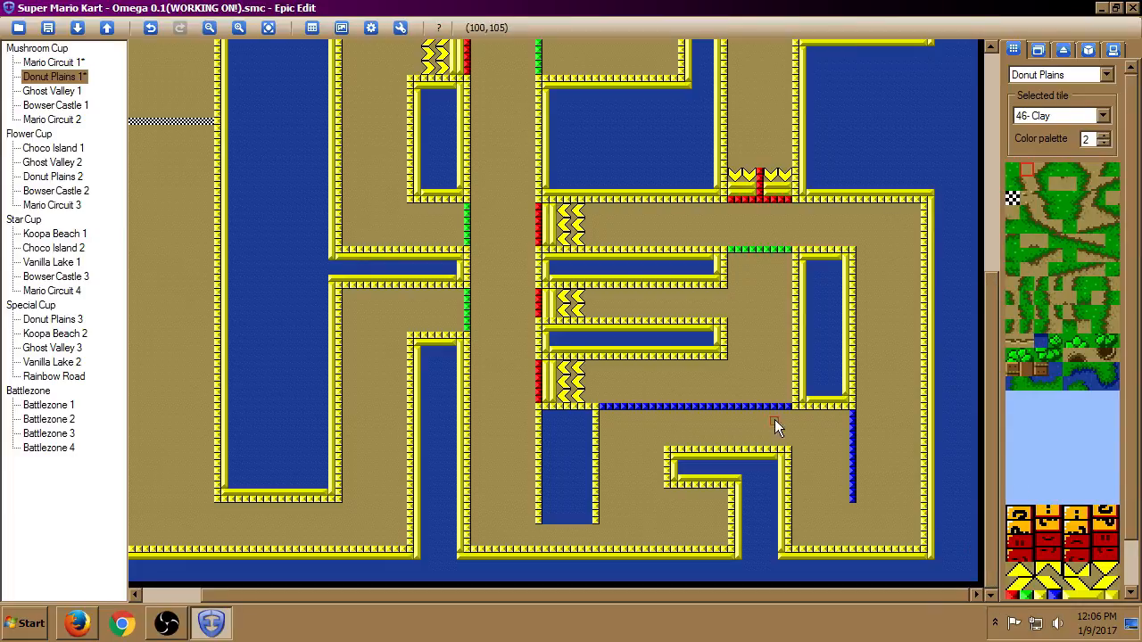
pyautogui.click(209, 28)
pyautogui.click(209, 28)
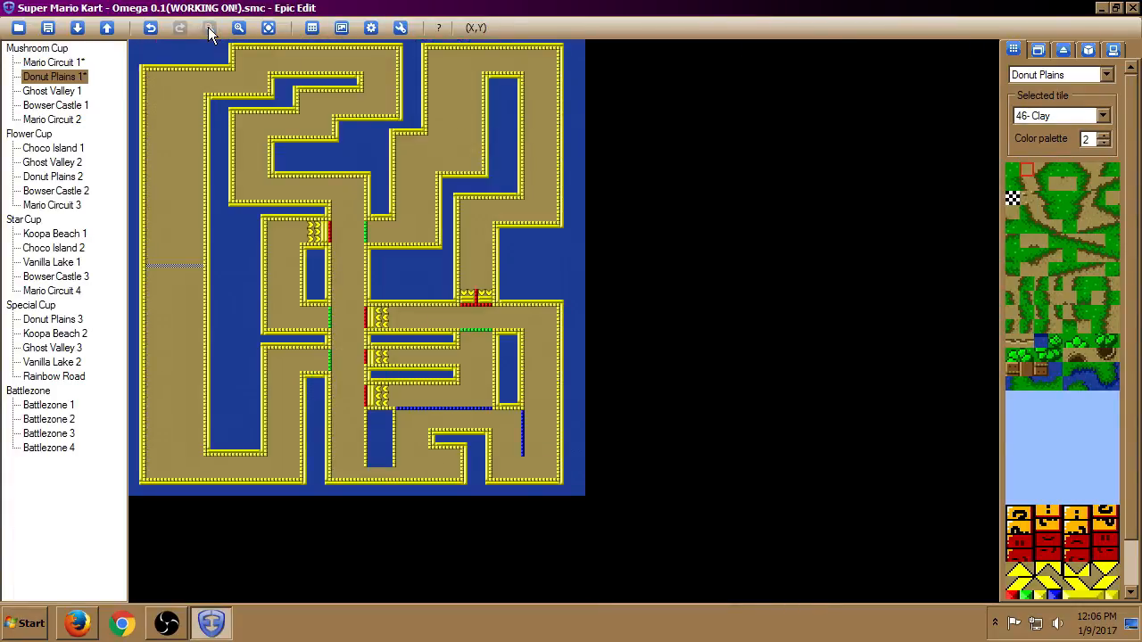
pyautogui.click(236, 31)
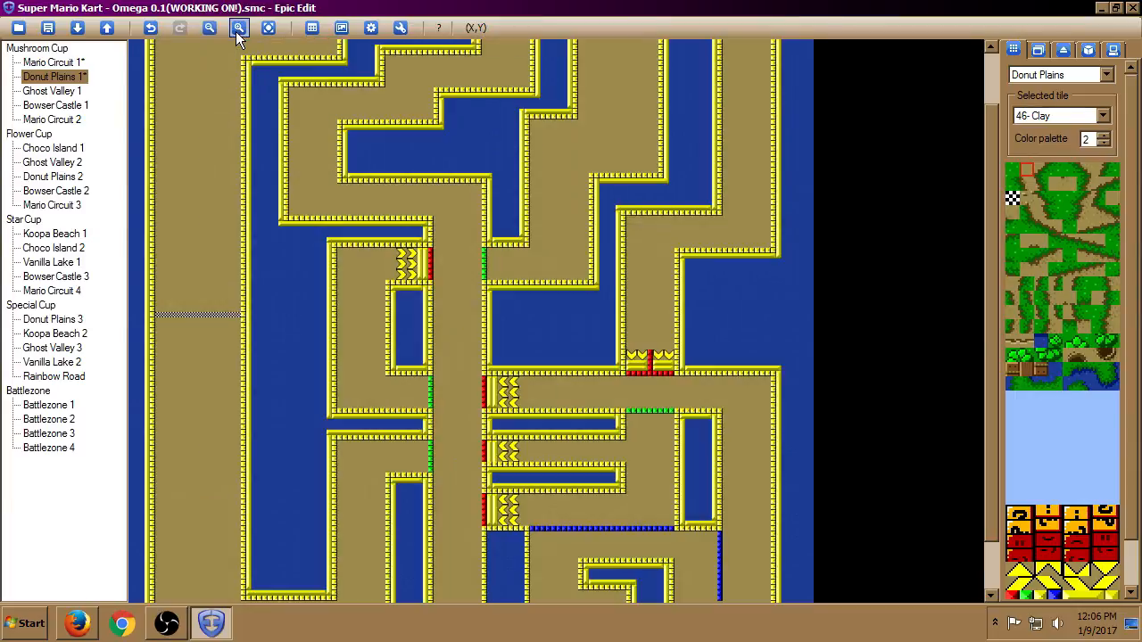
pyautogui.click(235, 31)
pyautogui.click(235, 31)
pyautogui.click(235, 31)
pyautogui.click(237, 29)
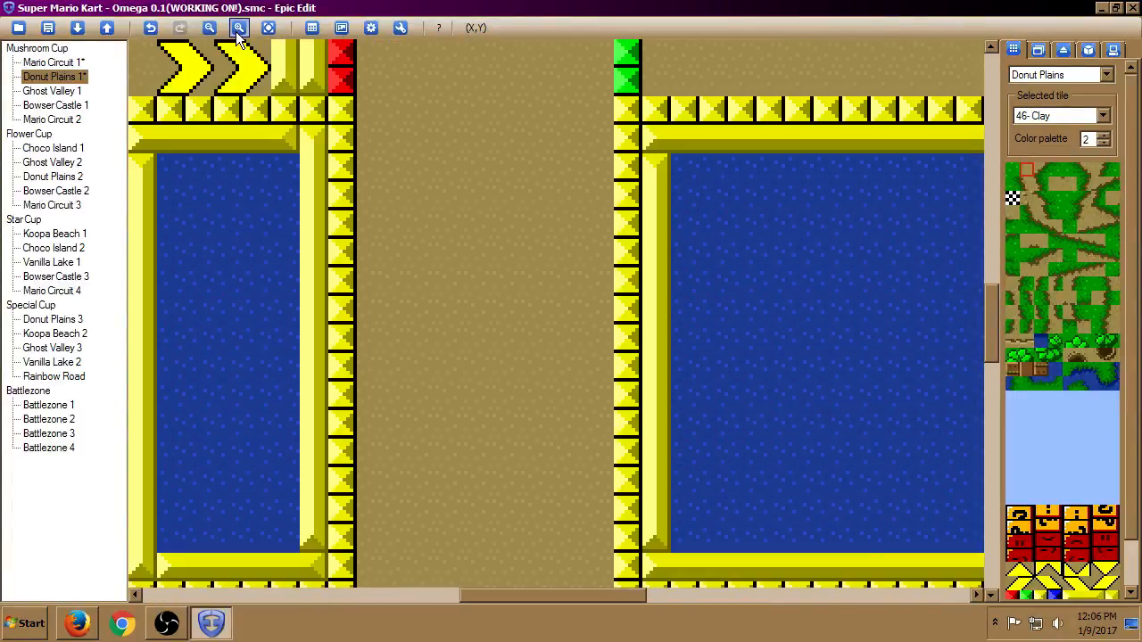
pyautogui.click(238, 29)
pyautogui.click(237, 30)
pyautogui.click(237, 30)
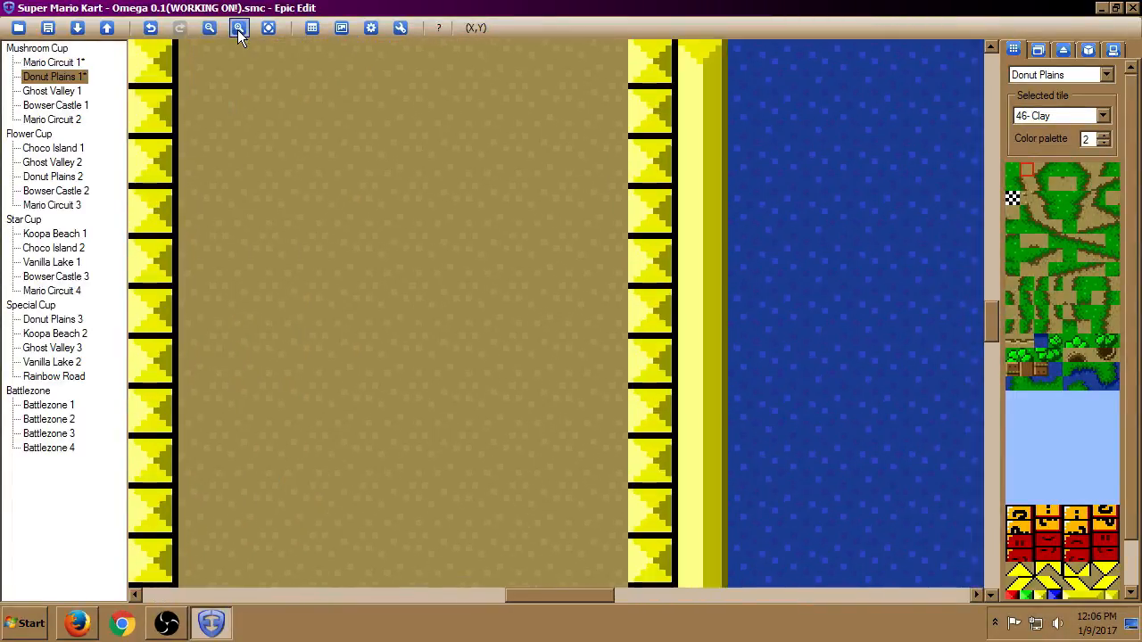
pyautogui.click(237, 30)
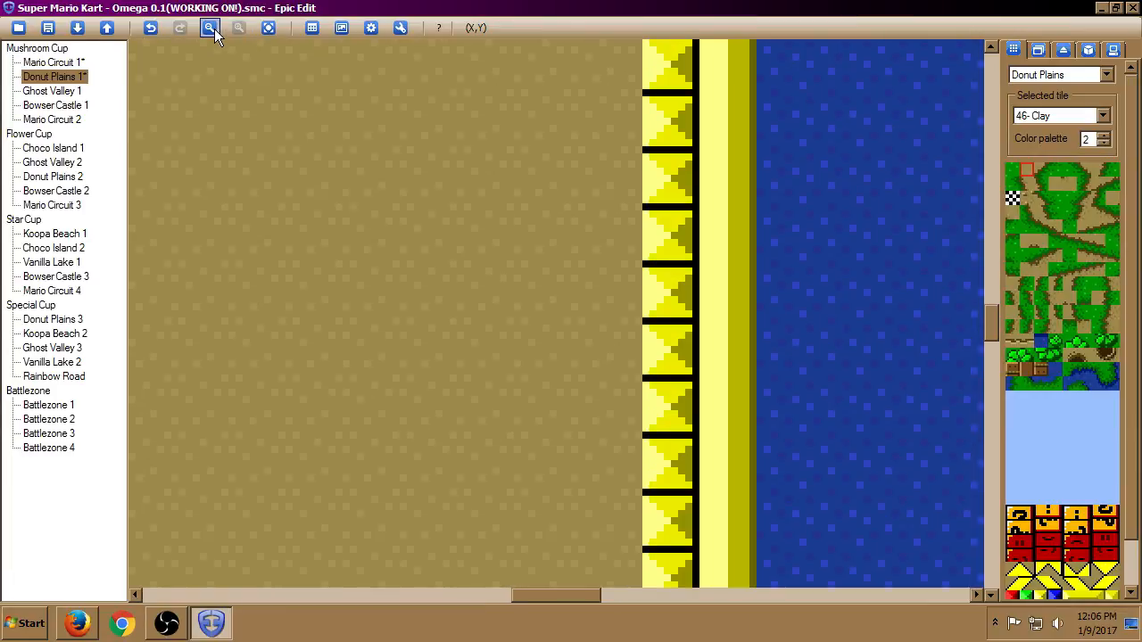
pyautogui.click(212, 29)
pyautogui.click(212, 28)
pyautogui.click(212, 29)
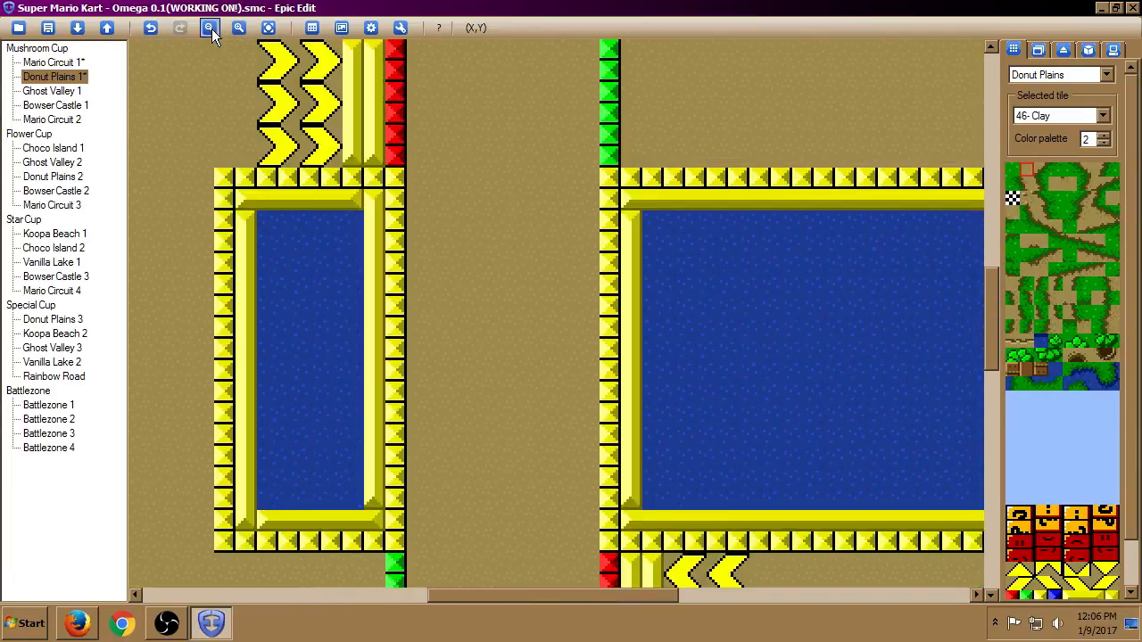
pyautogui.click(212, 29)
pyautogui.click(211, 29)
pyautogui.click(212, 29)
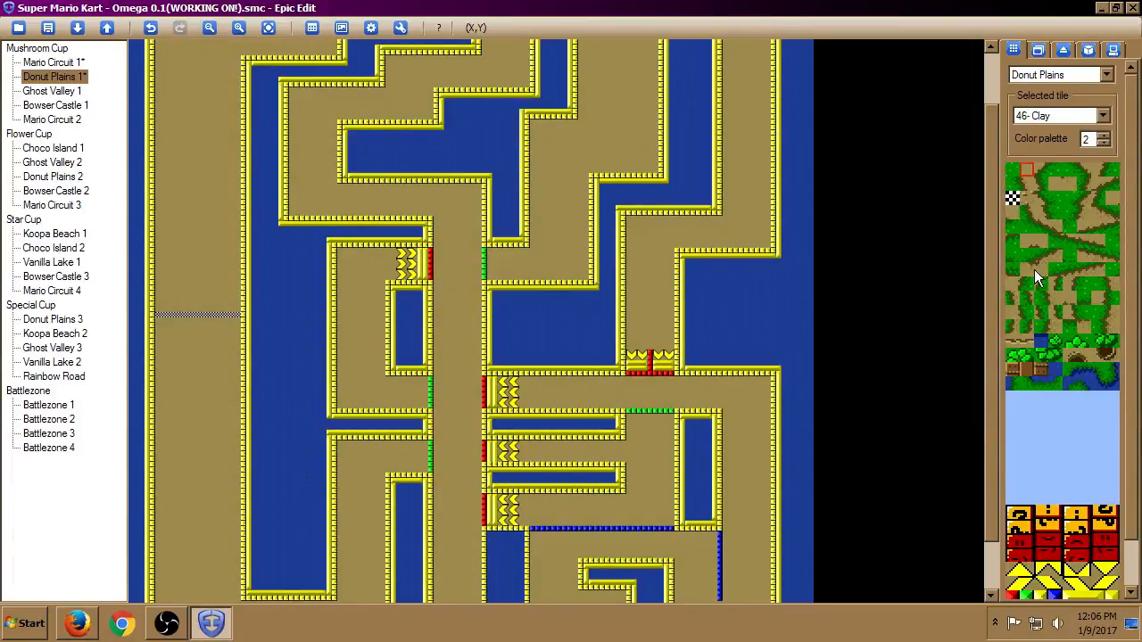
# Paint freehand test loops of grass tiles across the track and undo each stroke.
pyautogui.click(1057, 212)
pyautogui.moveTo(701, 170)
pyautogui.mouseDown()
pyautogui.moveTo(518, 265)
pyautogui.moveTo(379, 390)
pyautogui.mouseUp()
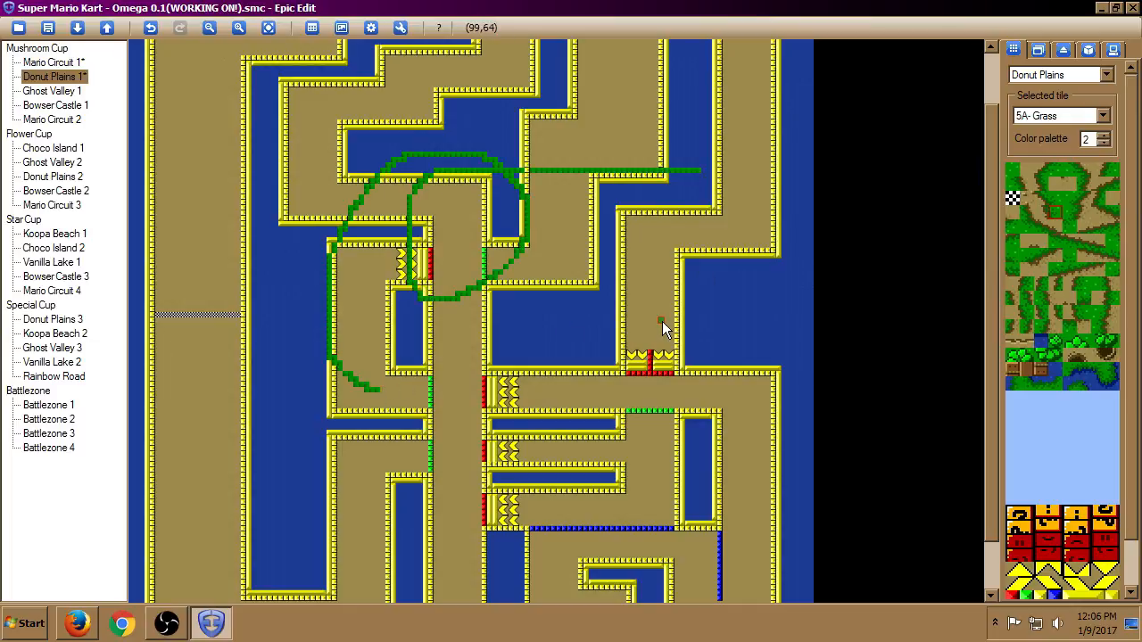
pyautogui.click(152, 29)
pyautogui.moveTo(613, 240)
pyautogui.mouseDown()
pyautogui.moveTo(757, 280)
pyautogui.moveTo(724, 248)
pyautogui.mouseUp()
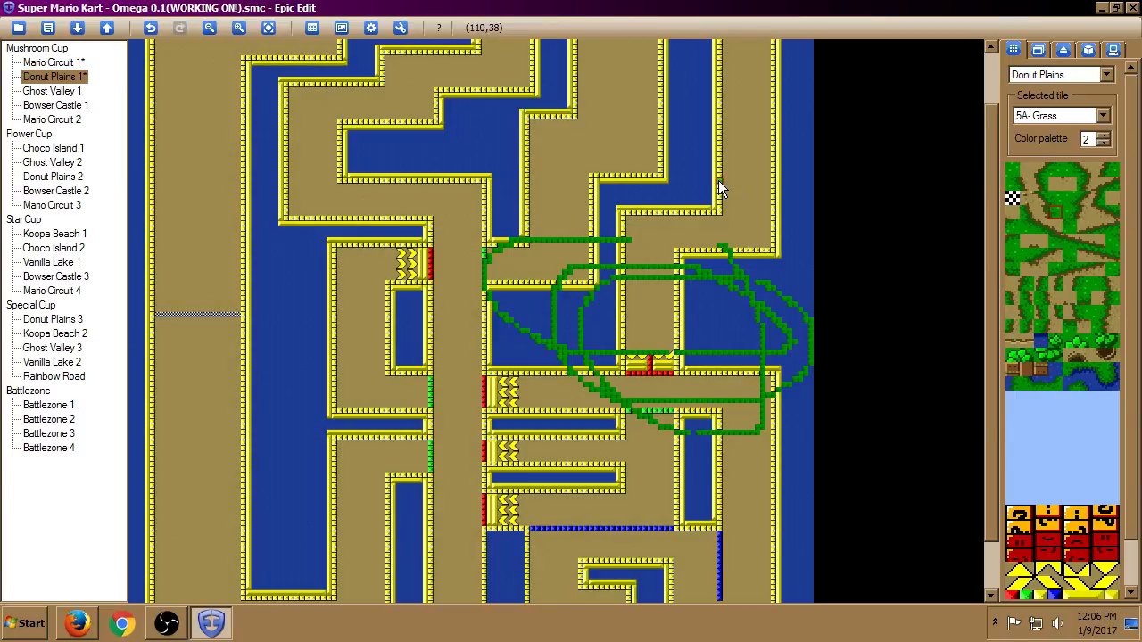
pyautogui.hotkey('ctrl', 'z')
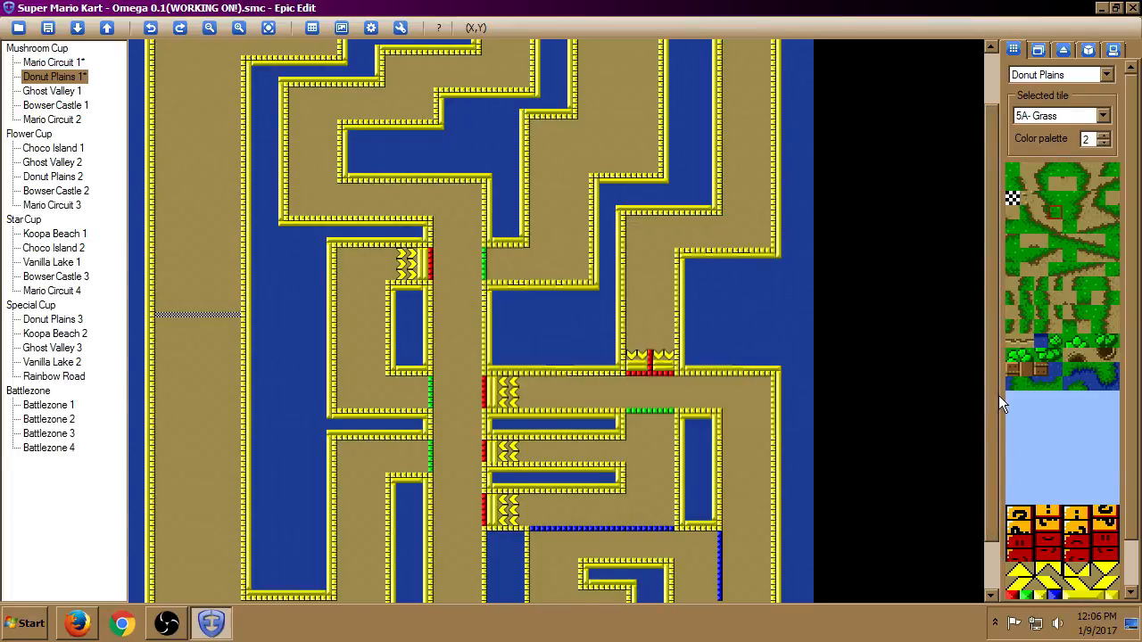
# Switch to overlay editing and move the coin patterns from the start line and central lanes and pools onto the starting straight around the item blocks.
pyautogui.moveTo(998, 396); pyautogui.dragTo(969, 204)
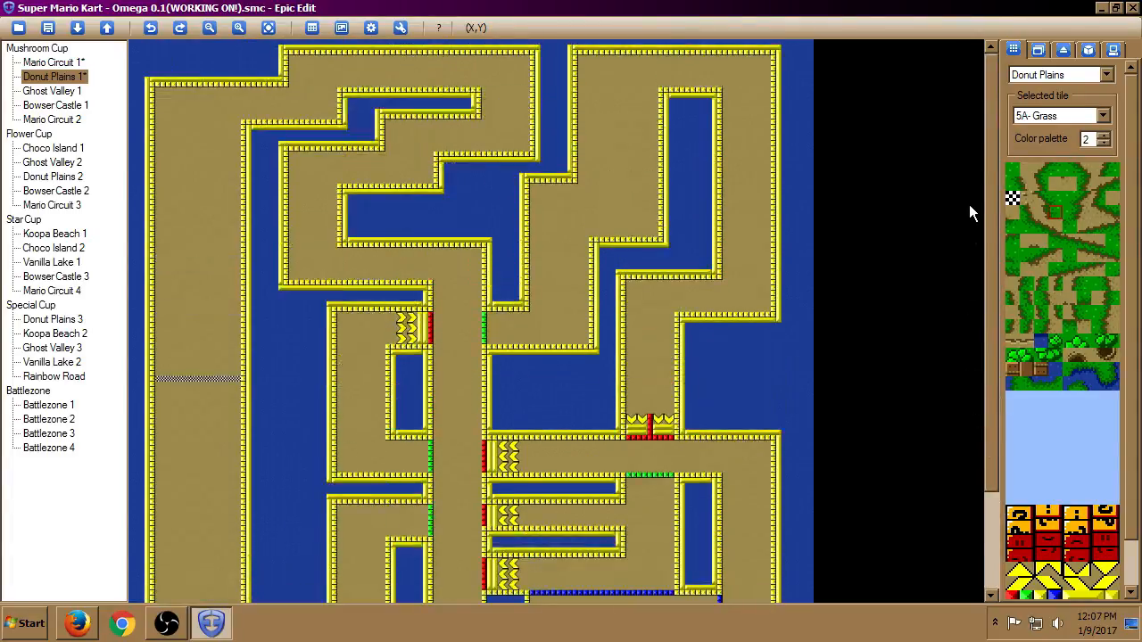
pyautogui.click(1103, 117)
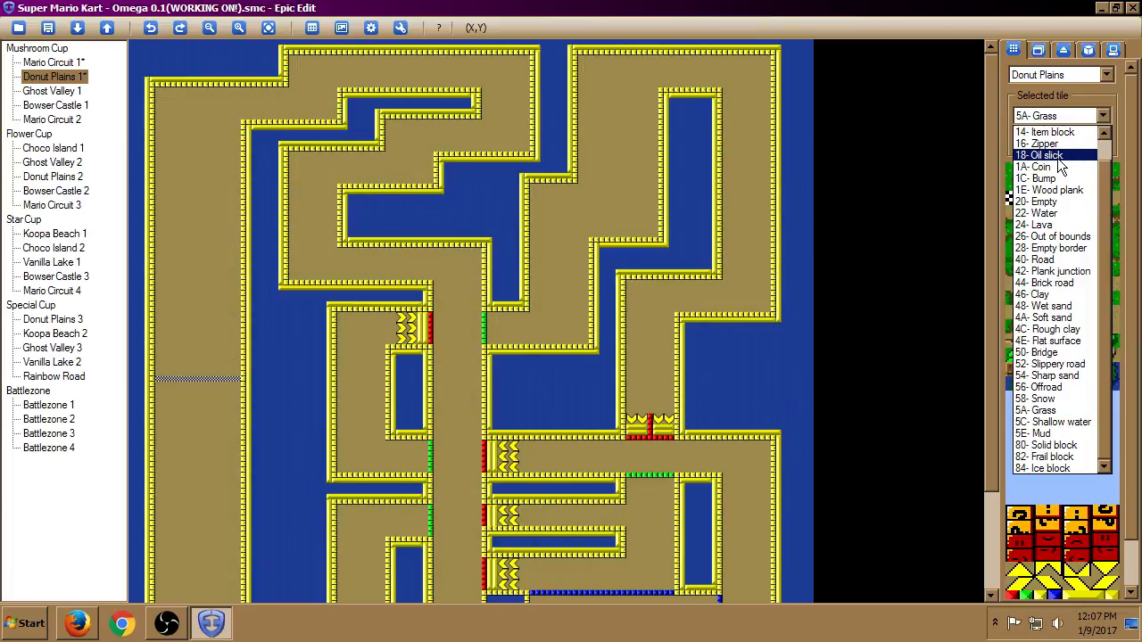
pyautogui.click(1038, 50)
pyautogui.click(1038, 50)
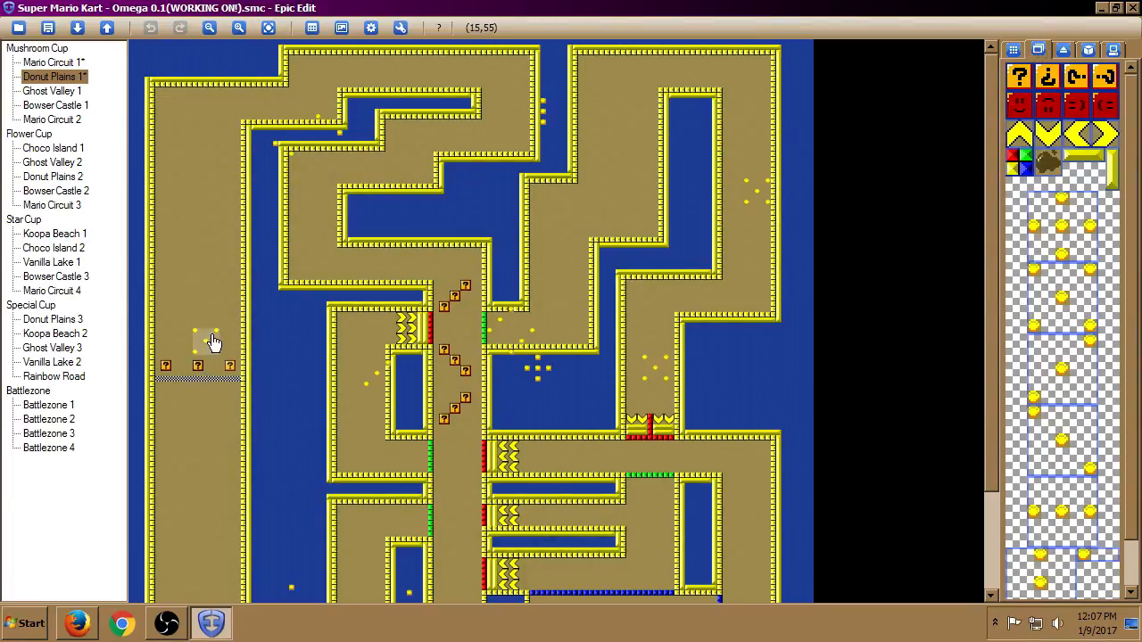
pyautogui.moveTo(214, 341); pyautogui.dragTo(185, 218)
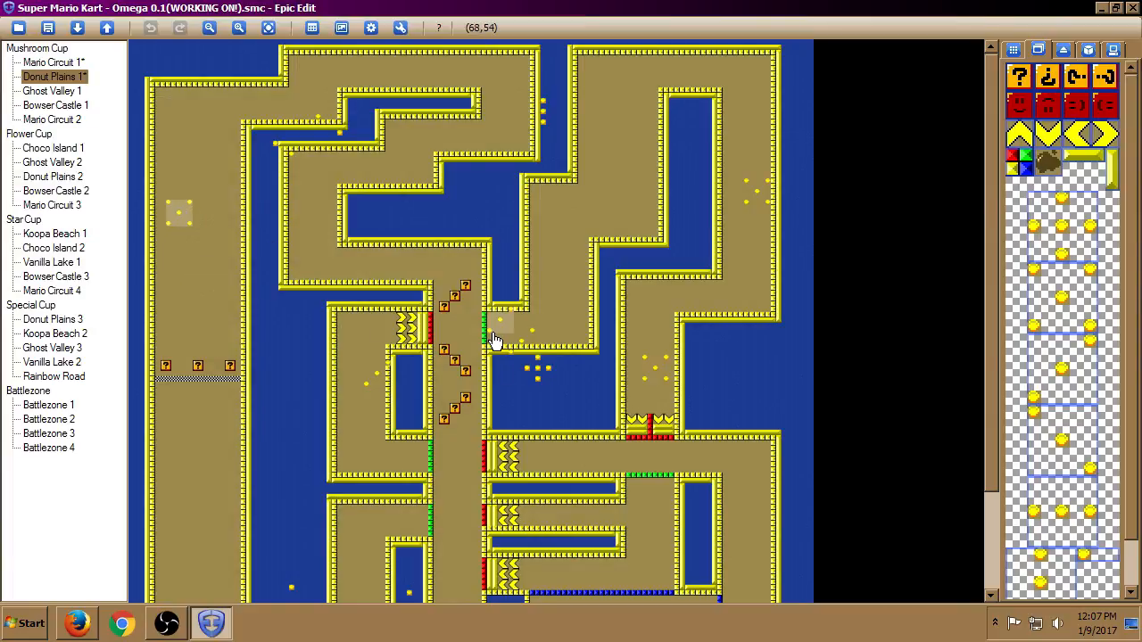
pyautogui.moveTo(489, 335); pyautogui.dragTo(171, 276)
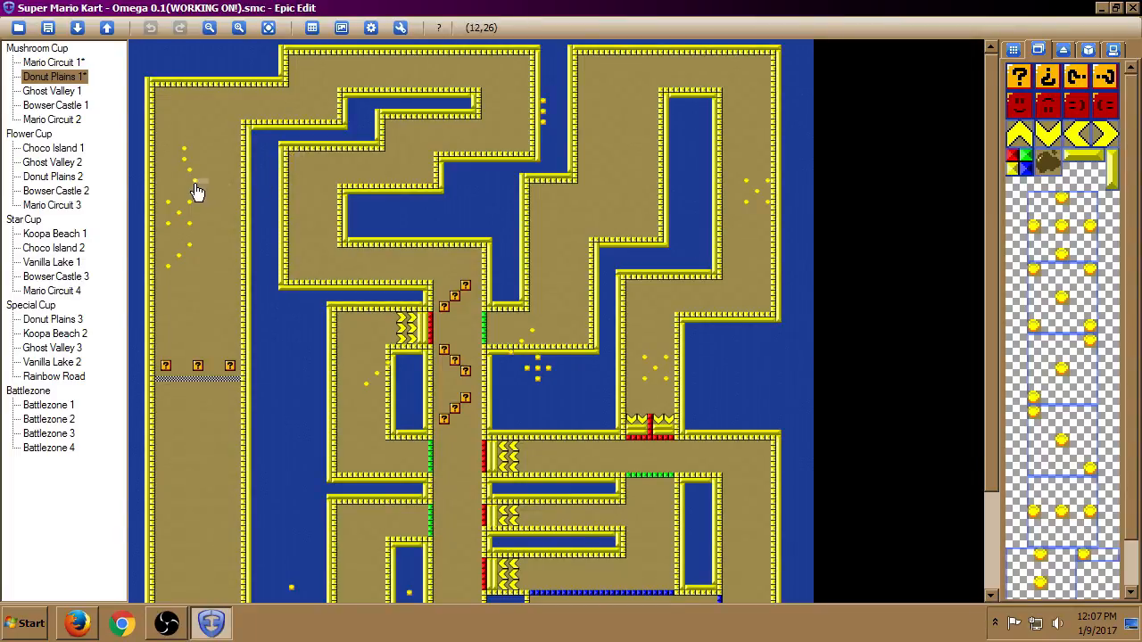
pyautogui.moveTo(190, 171); pyautogui.dragTo(185, 172)
pyautogui.moveTo(535, 371); pyautogui.dragTo(212, 414)
pyautogui.moveTo(379, 379); pyautogui.dragTo(195, 323)
pyautogui.moveTo(525, 334); pyautogui.dragTo(196, 276)
# Move the remaining stray coins out of the water and shift the far-right five-coin pattern into the neighbouring upper lane.
pyautogui.moveTo(746, 202); pyautogui.dragTo(607, 214)
pyautogui.moveTo(541, 119); pyautogui.dragTo(736, 179)
pyautogui.scroll(-4, 840, 299)
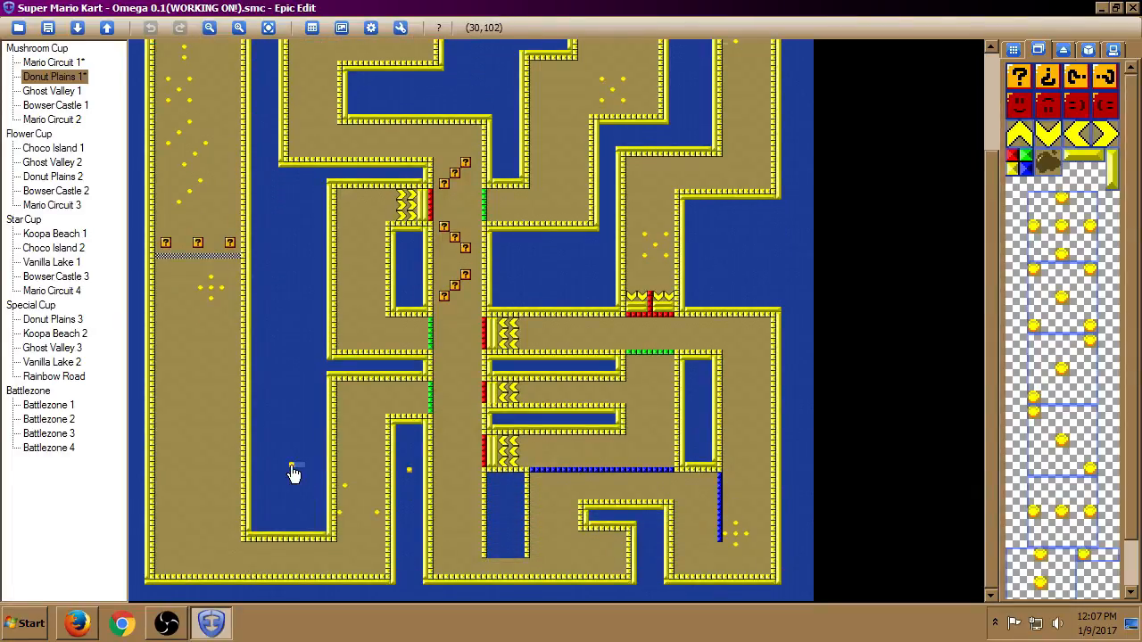
pyautogui.moveTo(295, 472); pyautogui.dragTo(227, 452)
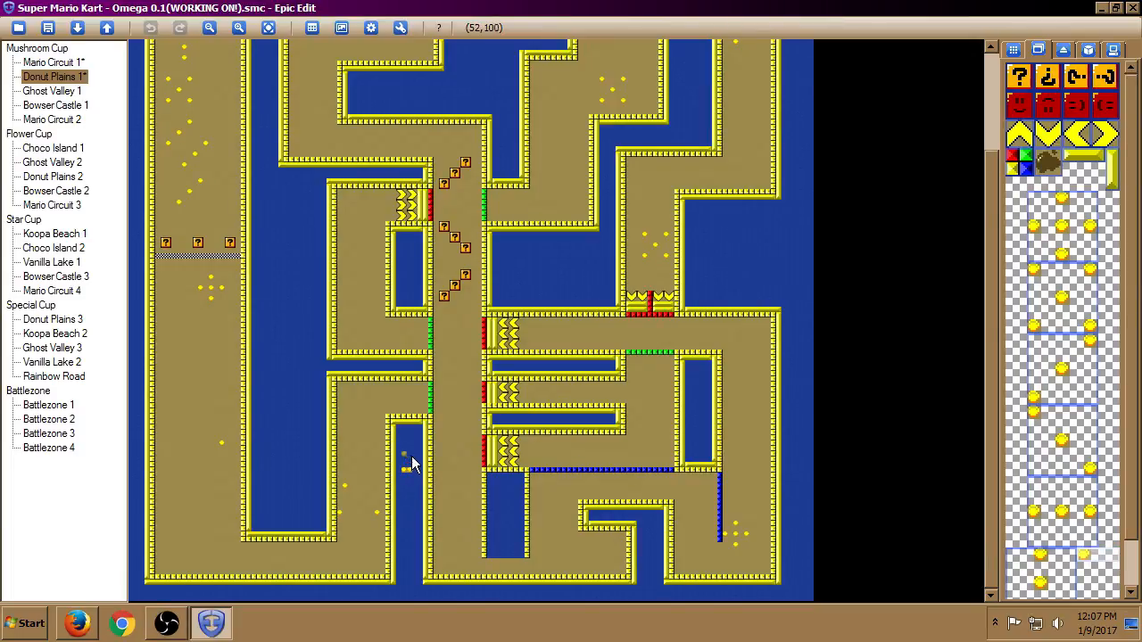
# Place a cross-shaped coin pattern in the lower-right lane and delete it with the coin cross below and the coins in the narrow pool.
pyautogui.click(747, 545)
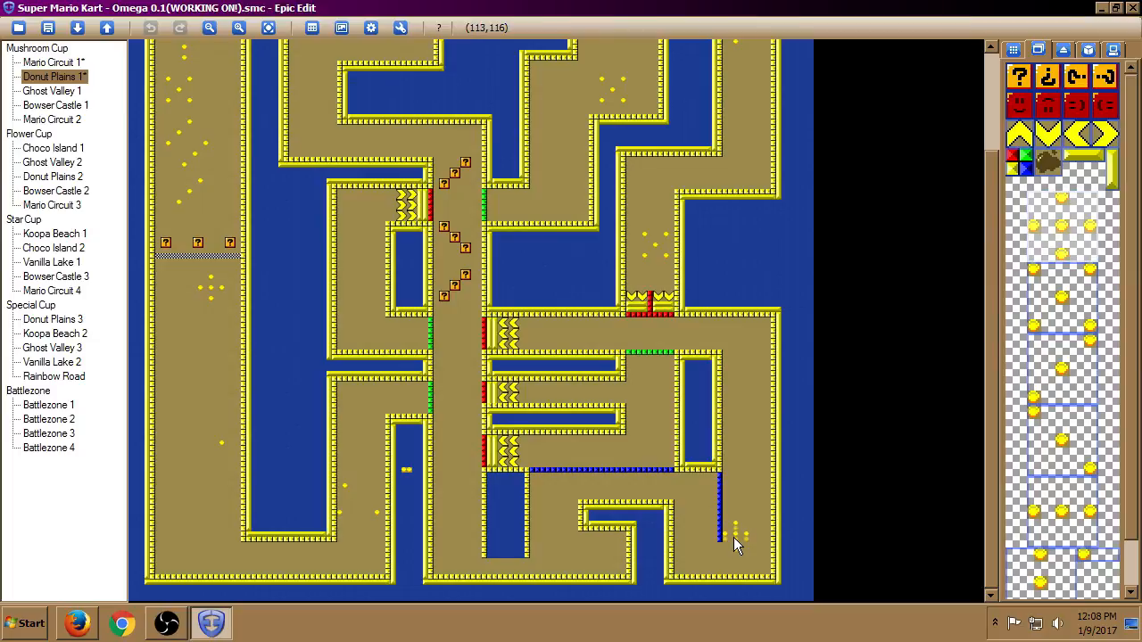
pyautogui.click(739, 465)
pyautogui.rightClick(742, 486)
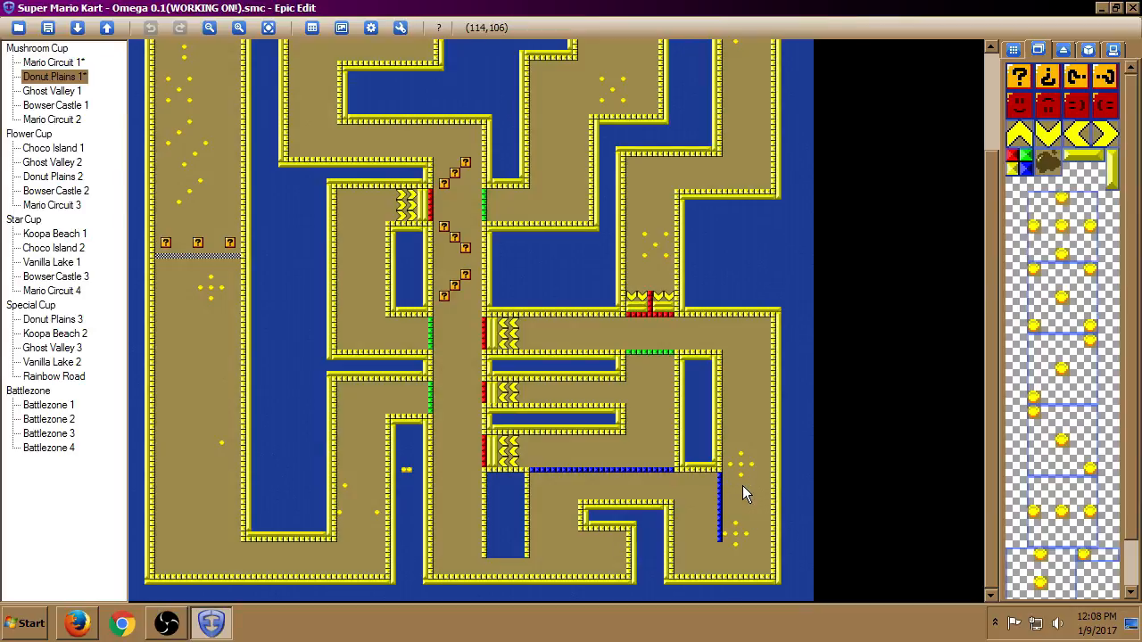
pyautogui.press('Delete')
# Place an X-shaped five-coin pattern in the upper-right lane and move it into the lane above the upward arrow pads.
pyautogui.click(1068, 299)
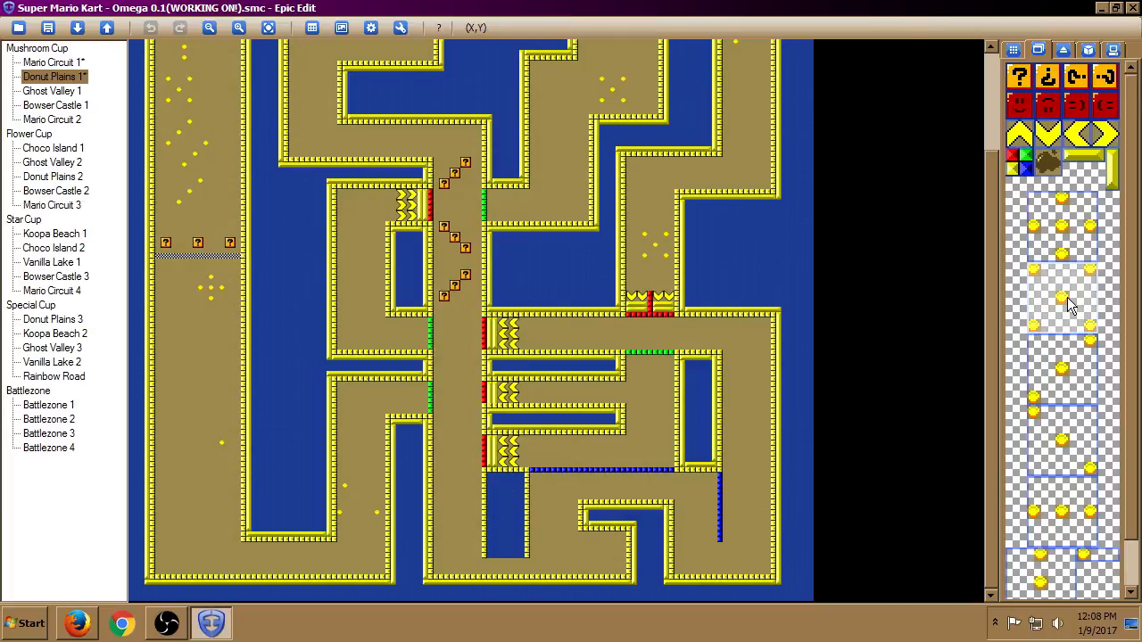
pyautogui.click(746, 166)
pyautogui.rightClick(752, 247)
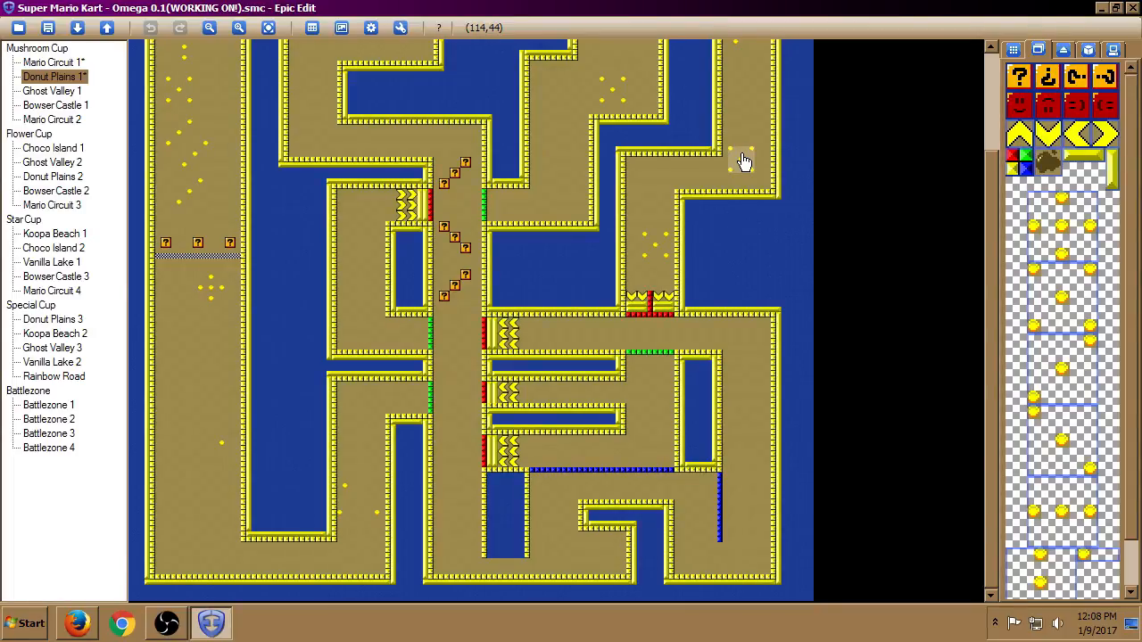
pyautogui.moveTo(743, 160); pyautogui.dragTo(656, 258)
# Delete all remaining coin patterns from the track lanes and the starting straight, keeping the item blocks.
pyautogui.click(611, 100)
pyautogui.press('Delete')
pyautogui.moveTo(990, 293); pyautogui.dragTo(990, 130)
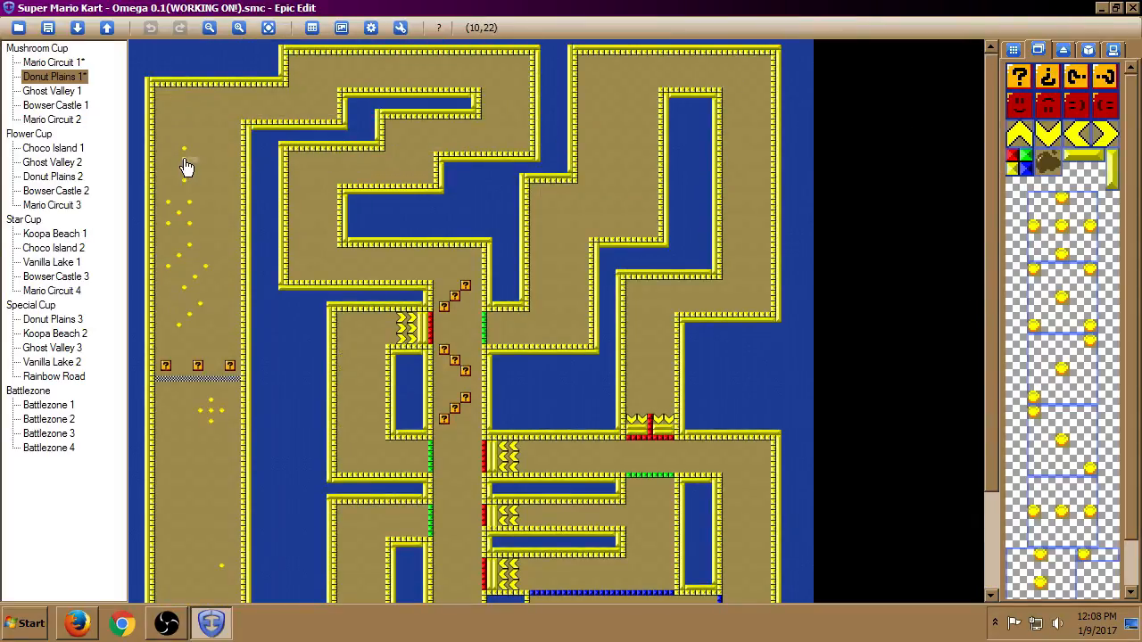
pyautogui.moveTo(184, 152); pyautogui.dragTo(190, 187)
pyautogui.press('Delete')
pyautogui.click(180, 216)
pyautogui.press('Delete')
pyautogui.press('Delete')
pyautogui.click(196, 279)
pyautogui.press('Delete')
pyautogui.press('Delete')
pyautogui.click(215, 427)
pyautogui.moveTo(990, 336); pyautogui.dragTo(991, 437)
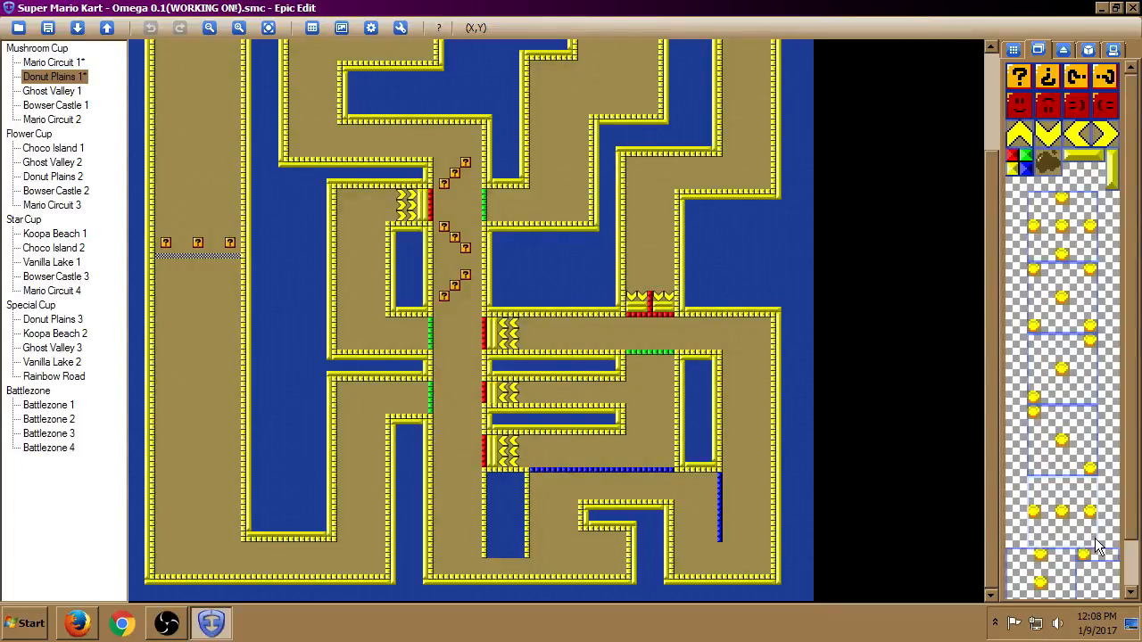
# Place single coins on the starting straight above the item blocks to form a large X.
pyautogui.scroll(-1, 1134, 456)
pyautogui.scroll(-1, 1135, 470)
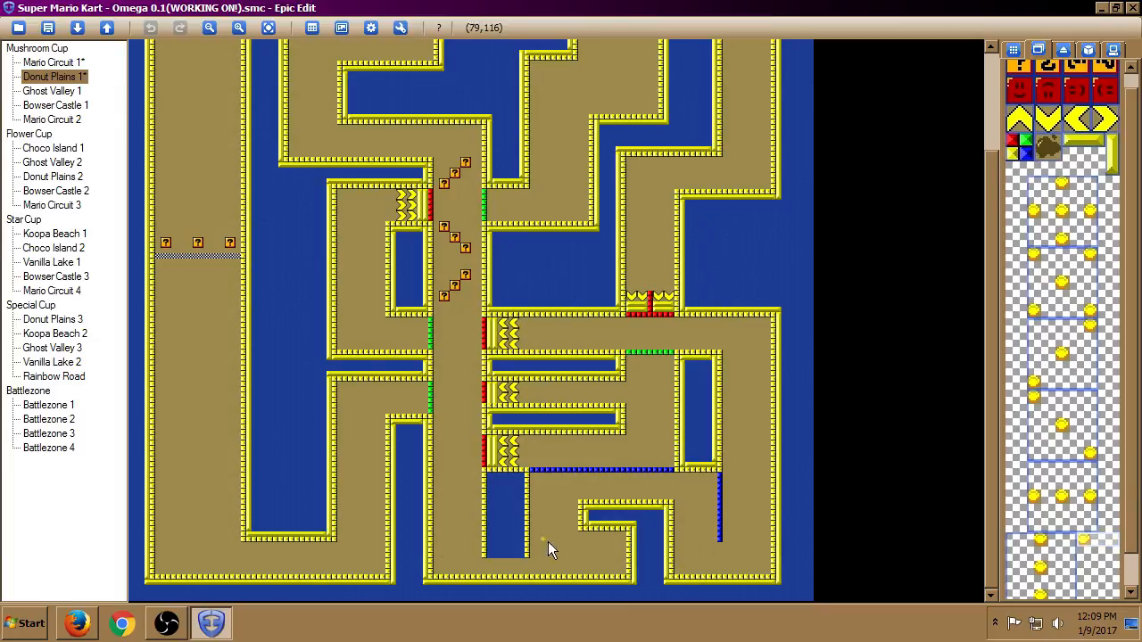
pyautogui.click(205, 183)
pyautogui.click(221, 167)
pyautogui.moveTo(988, 466); pyautogui.dragTo(987, 381)
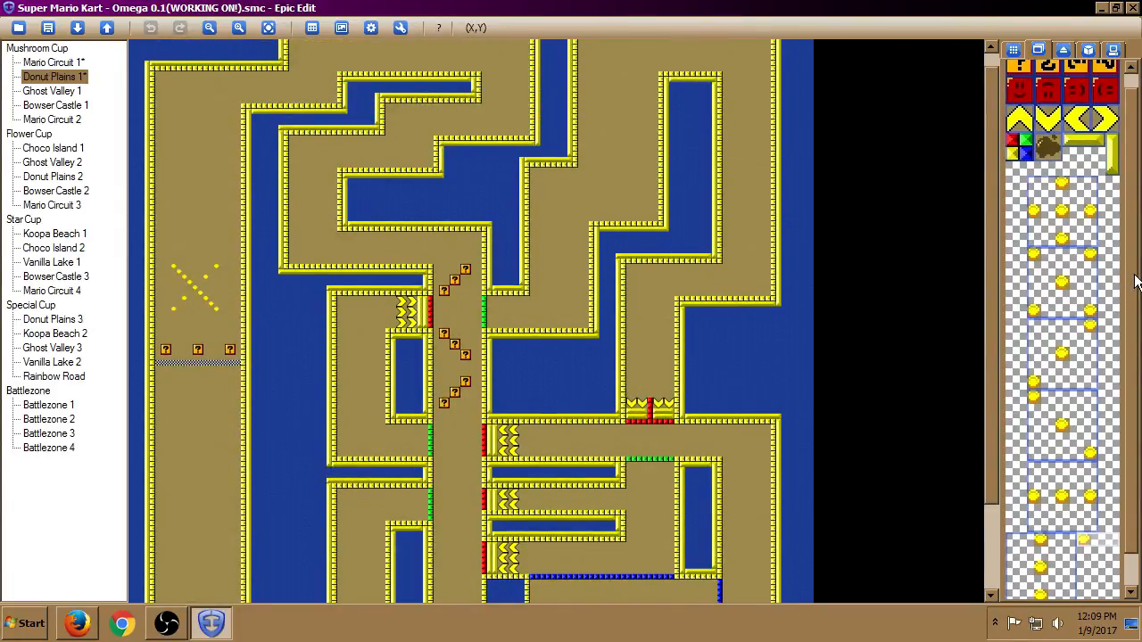
# Frame the coin X on the starting straight with four vertical bars at its corners and horizontal bars above and below it.
pyautogui.scroll(1, 1136, 282)
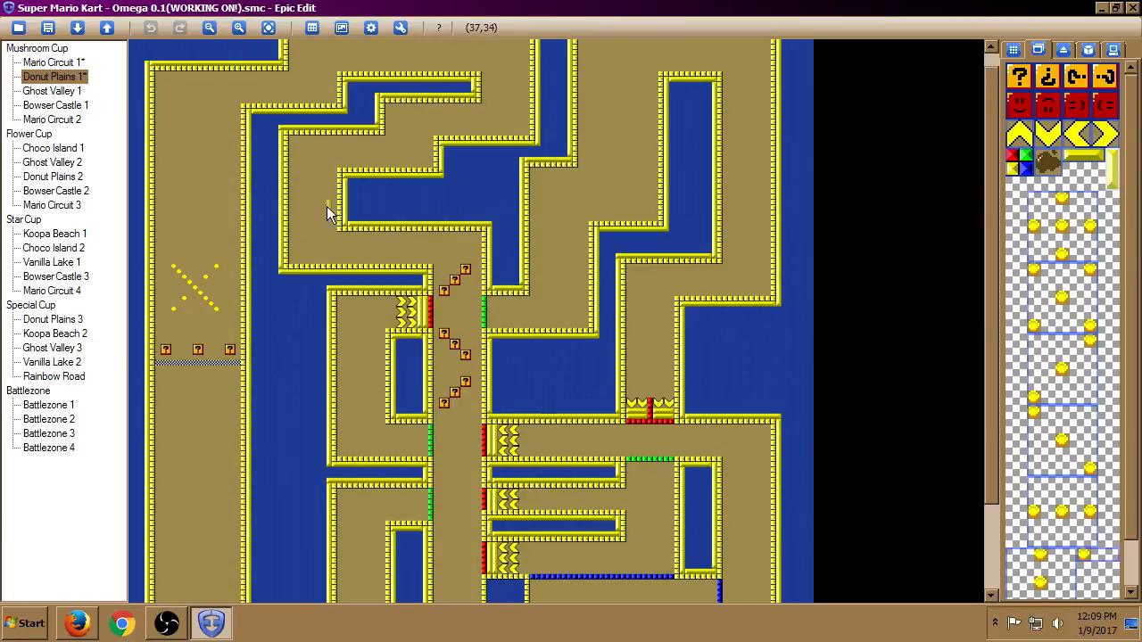
pyautogui.click(217, 250)
pyautogui.click(175, 257)
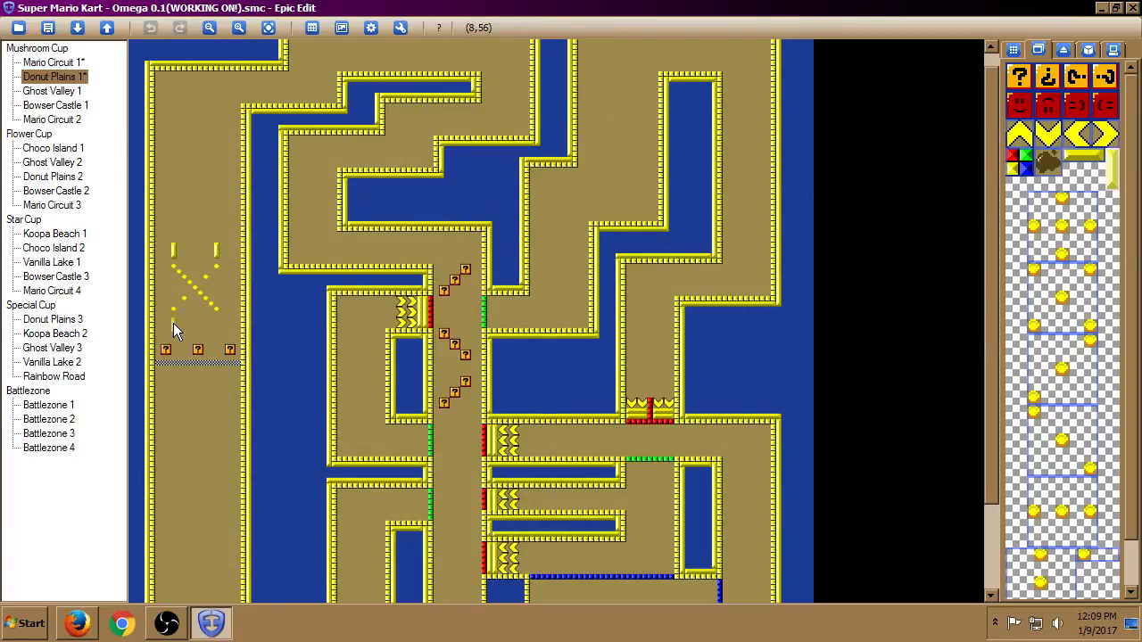
pyautogui.click(217, 327)
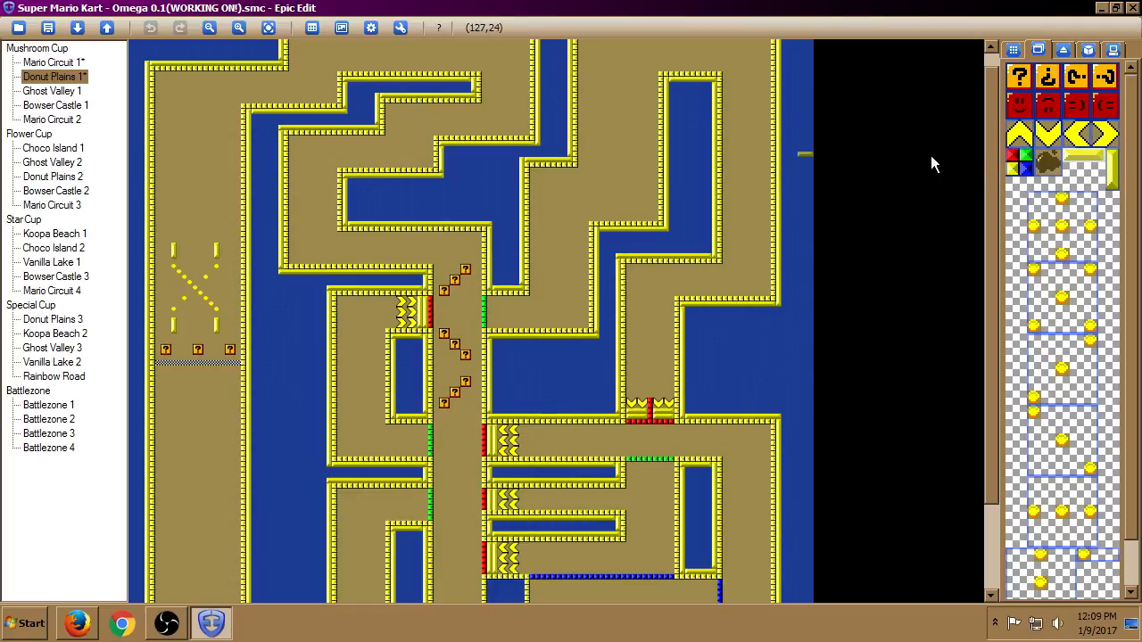
pyautogui.click(193, 239)
pyautogui.click(196, 339)
# View the map in tile editing, sample a water tile beside the starting straight, and return to the vertical bar overlay.
pyautogui.click(1014, 50)
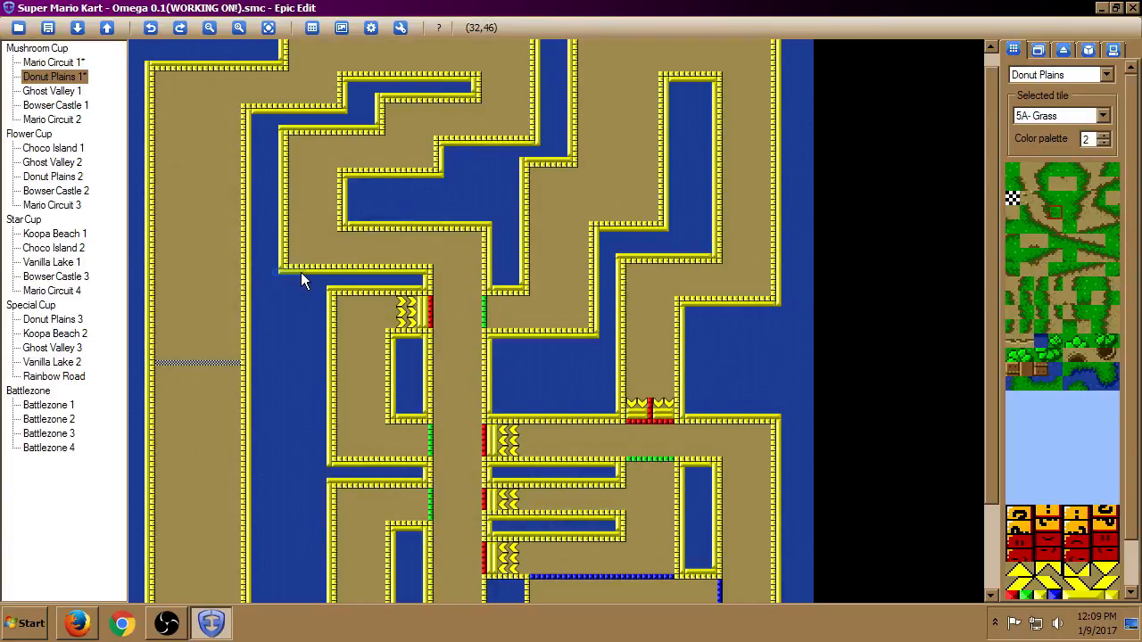
pyautogui.moveTo(301, 272); pyautogui.dragTo(301, 273, button='right')
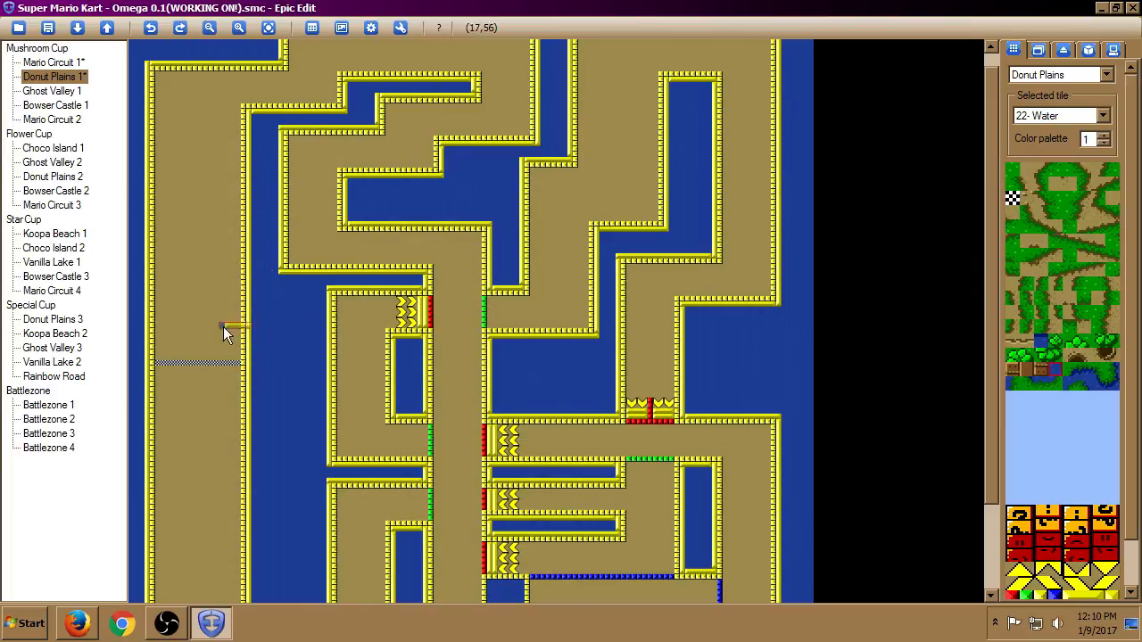
pyautogui.click(1043, 52)
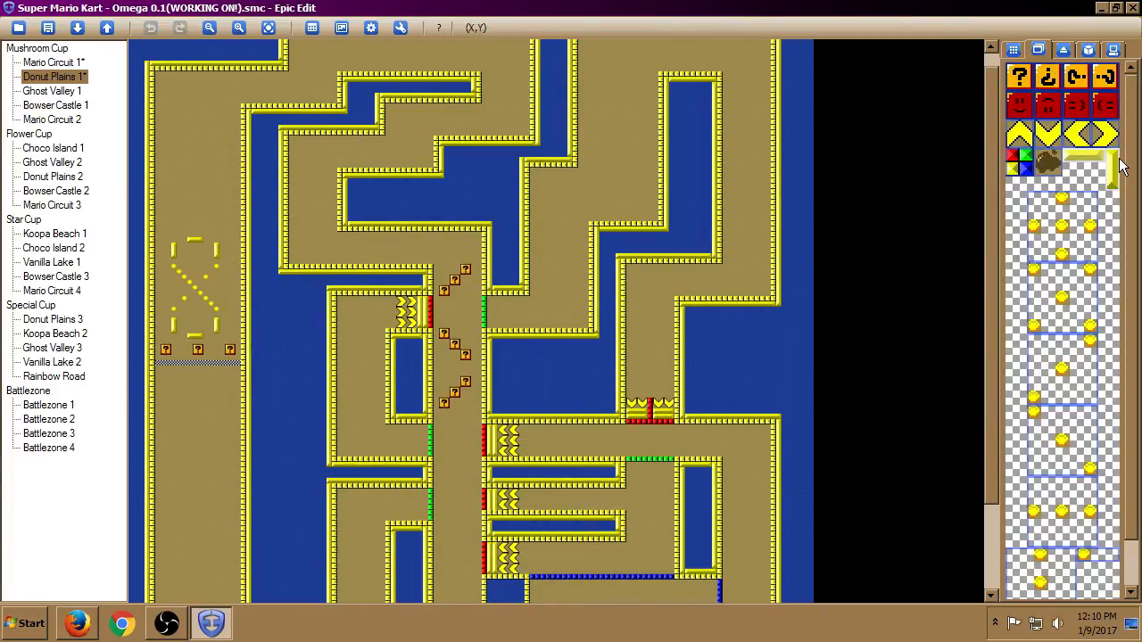
pyautogui.click(1113, 167)
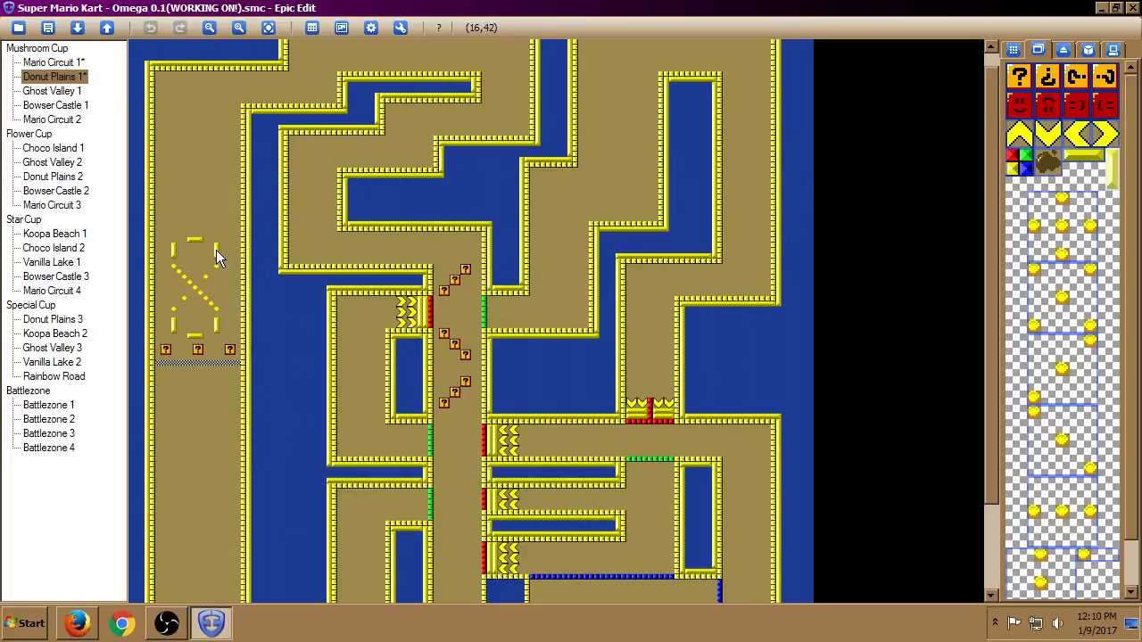
# Place a row of four upward arrow overlays above the framed coin pattern and two vertical bars below the start line.
pyautogui.click(1026, 140)
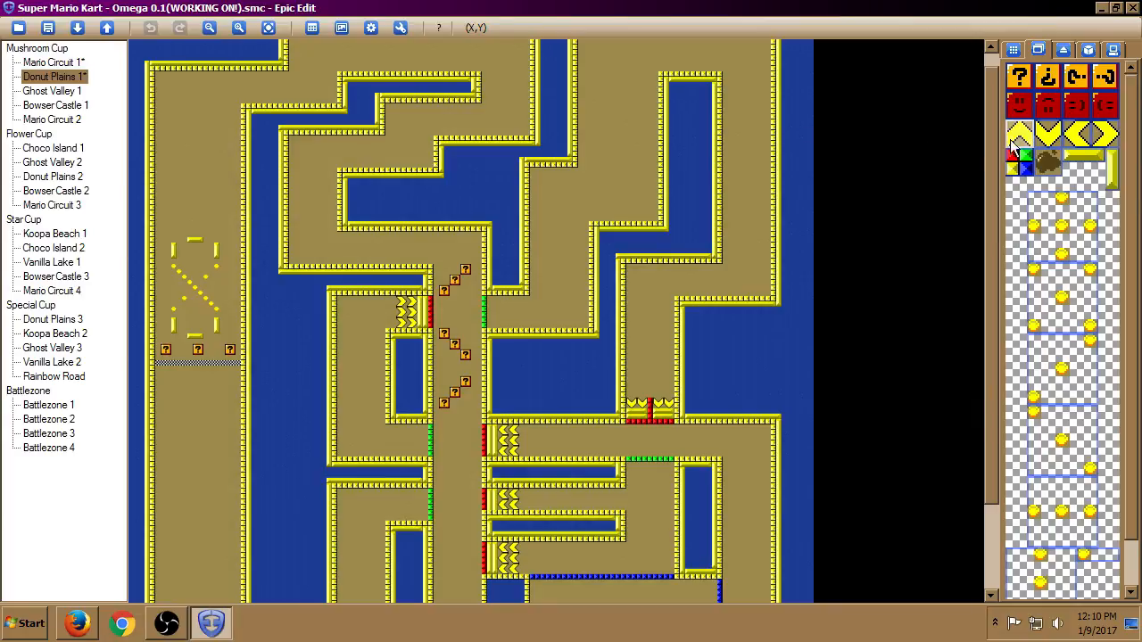
pyautogui.click(194, 235)
pyautogui.click(183, 235)
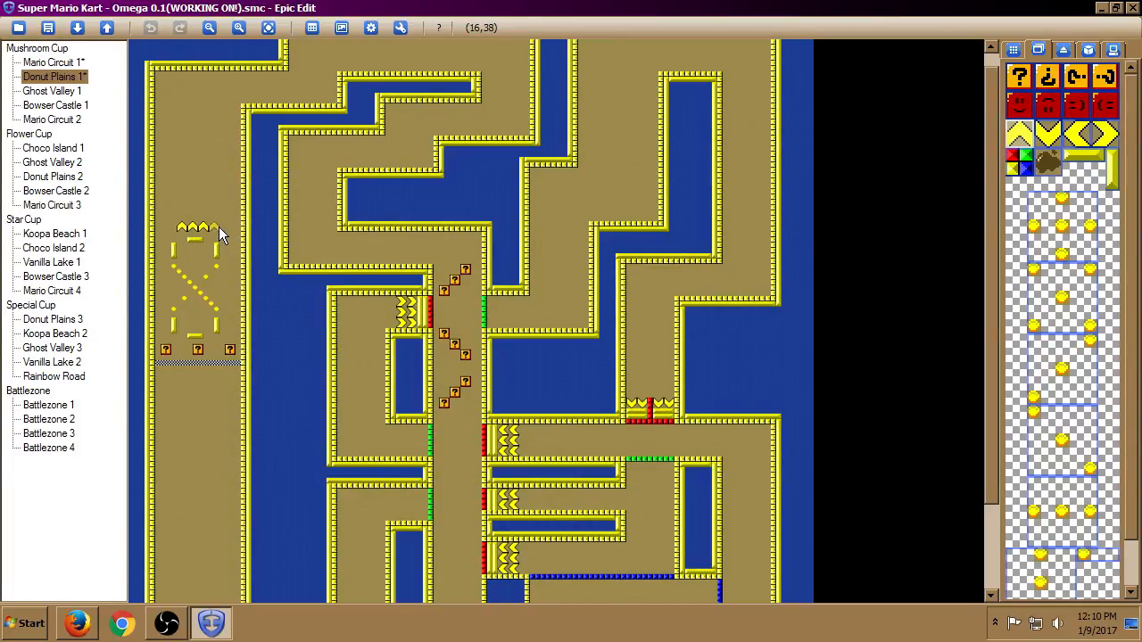
pyautogui.click(215, 234)
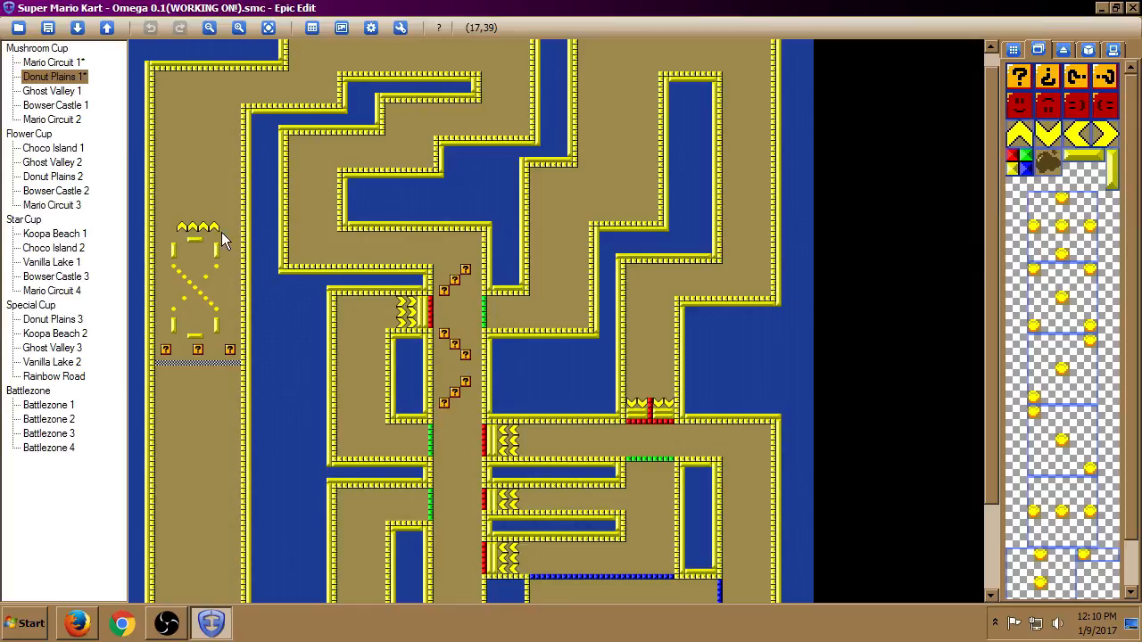
pyautogui.rightClick(187, 230)
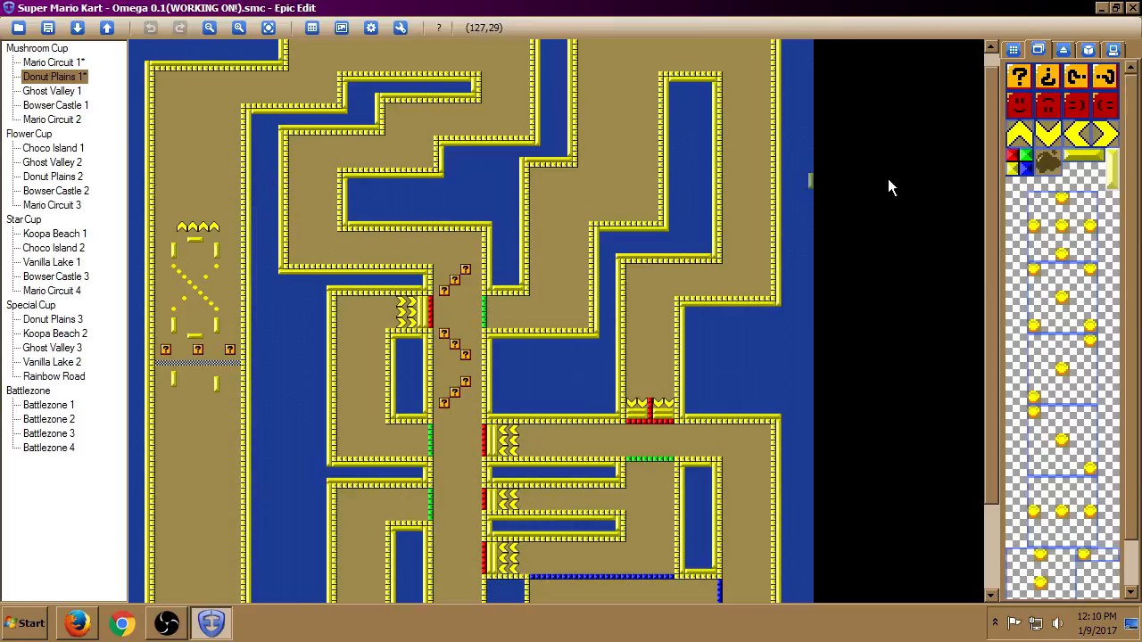
# Copy the green strip on the edge of the center lane as tiles onto the starting straight.
pyautogui.click(1014, 50)
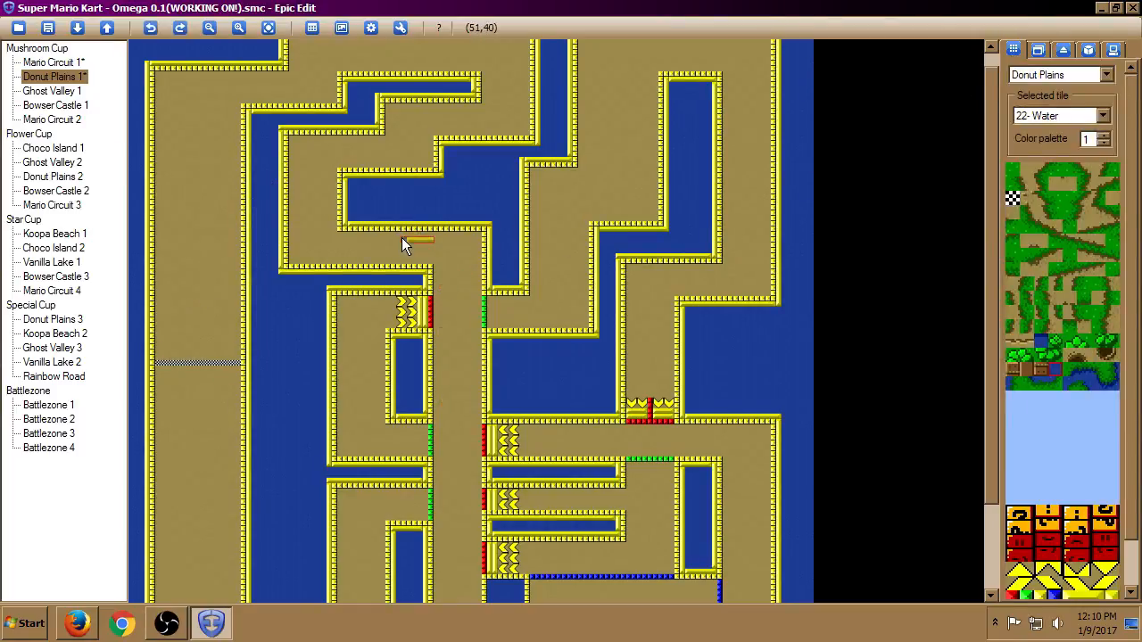
pyautogui.moveTo(479, 298); pyautogui.dragTo(485, 325, button='right')
pyautogui.click(173, 276)
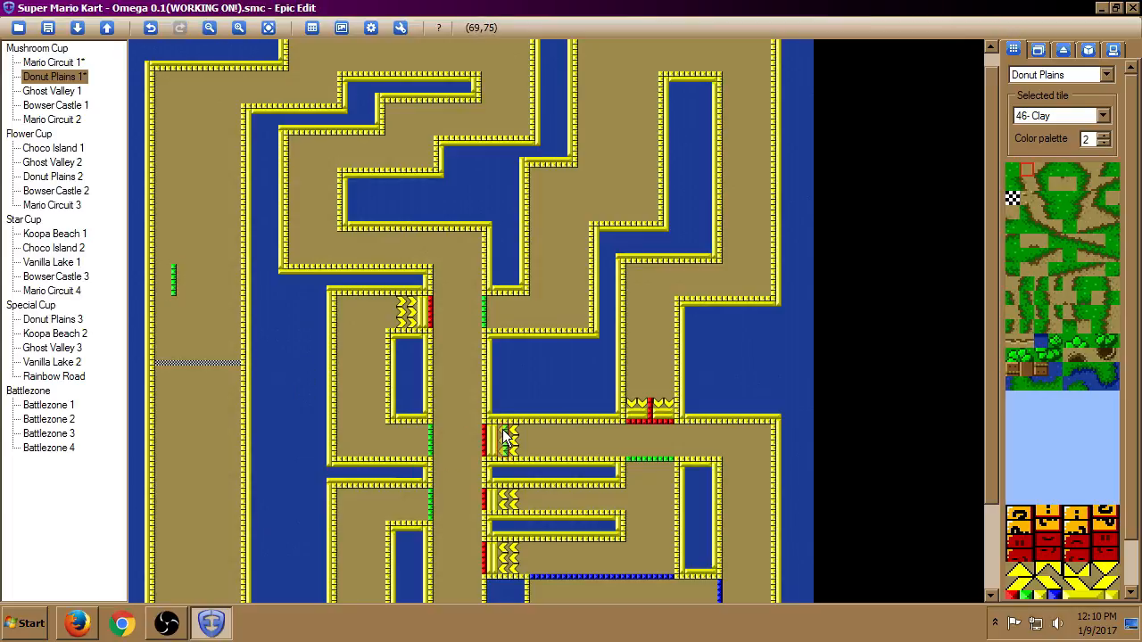
# Copy the left-pointing zipper tiles and stamp them twice side by side next to the green strip on the starting straight.
pyautogui.moveTo(513, 461); pyautogui.dragTo(517, 455, button='right')
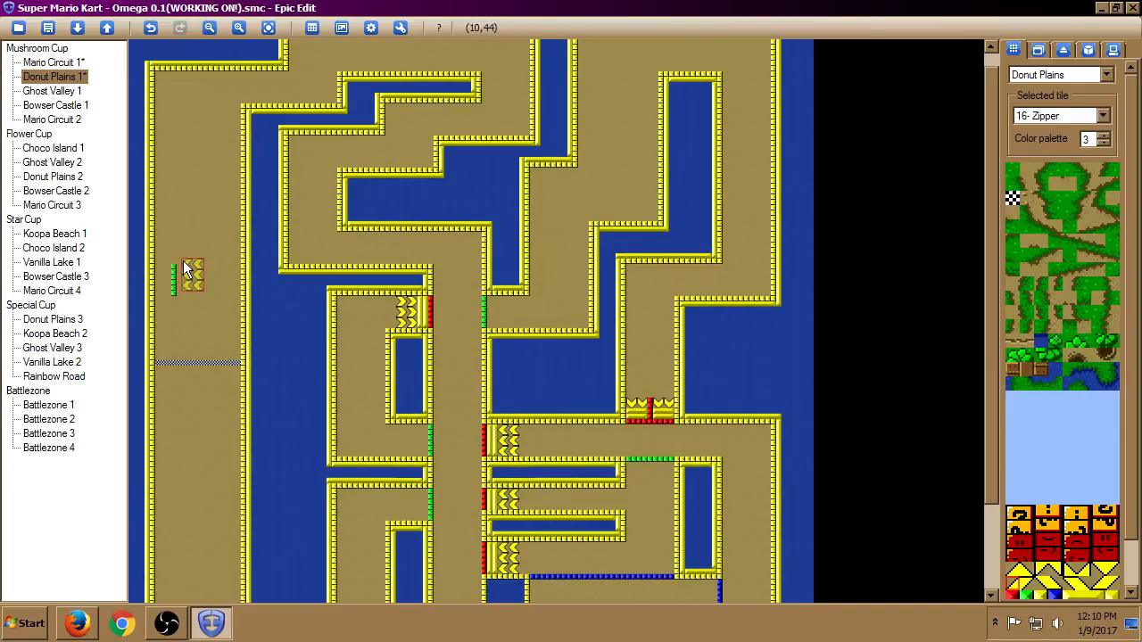
pyautogui.click(187, 276)
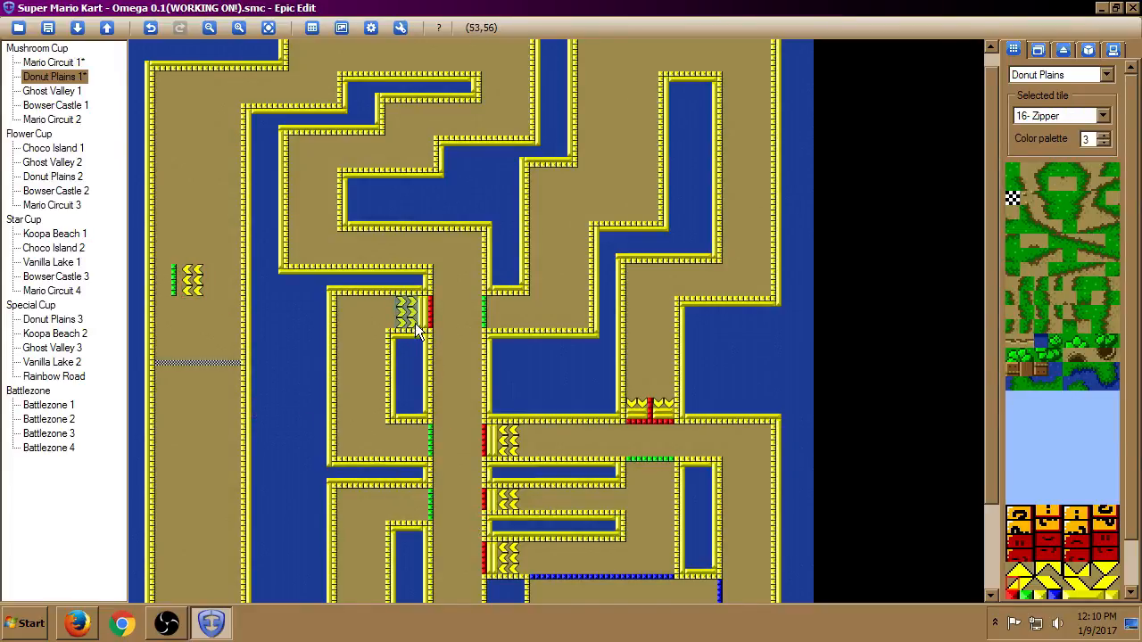
pyautogui.click(206, 273)
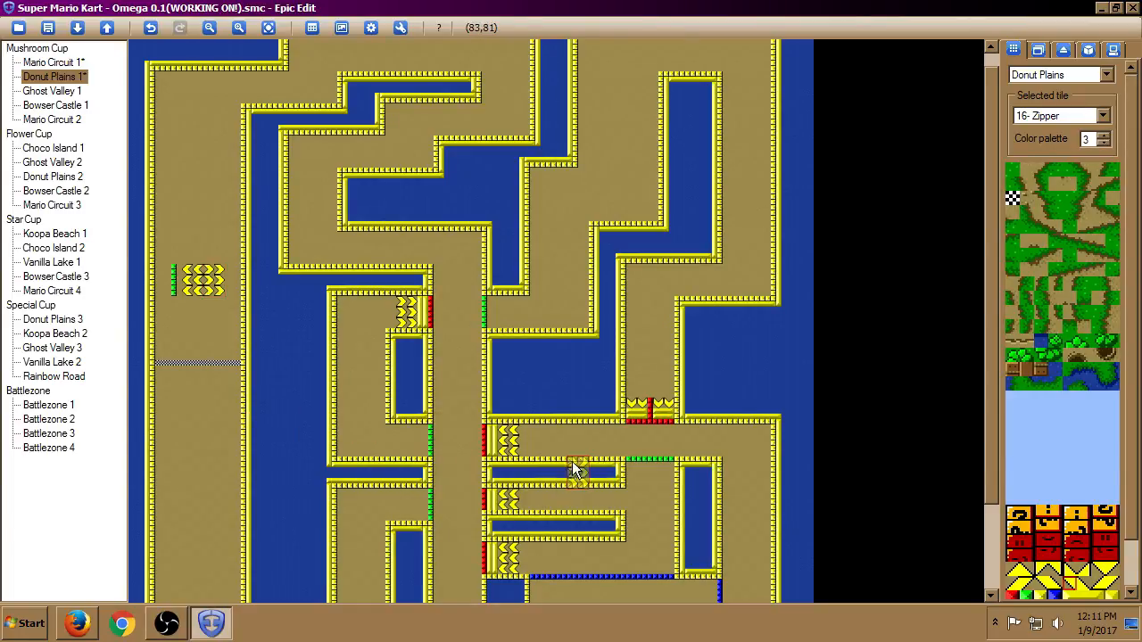
# Place red upright smiley block overlays on the upper starting straight, move one around, and delete them all.
pyautogui.click(1038, 50)
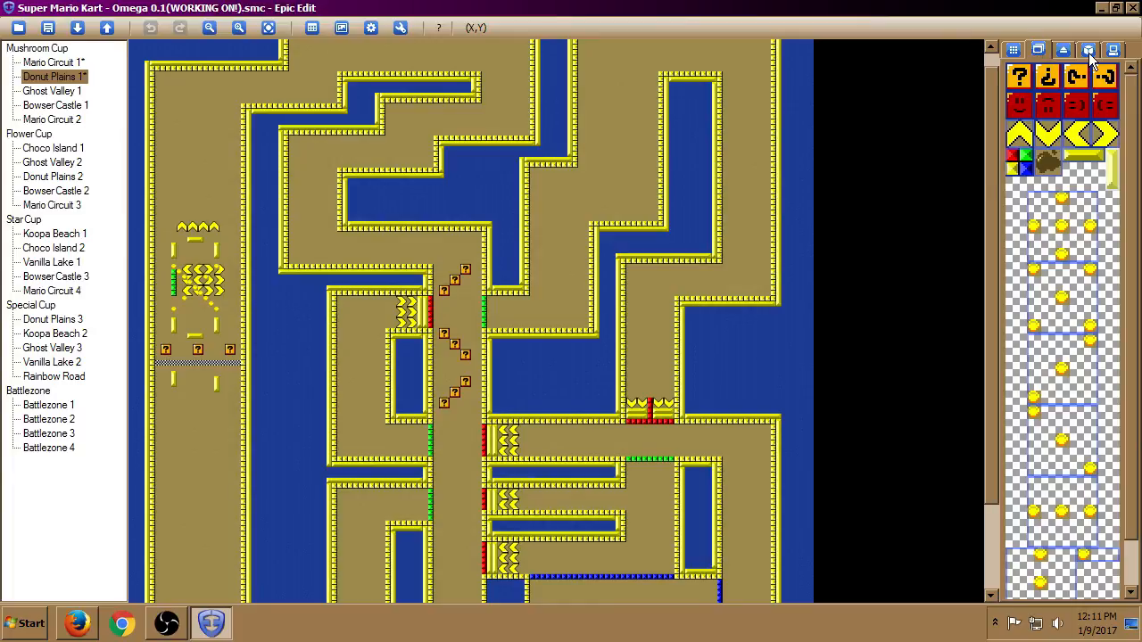
pyautogui.click(1019, 104)
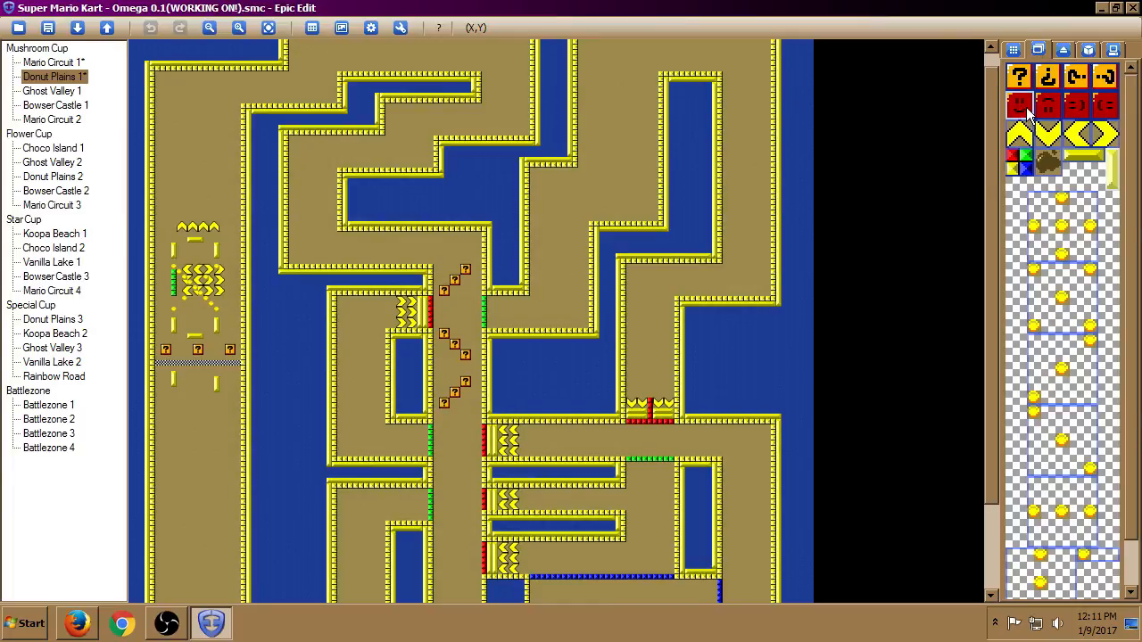
pyautogui.click(225, 159)
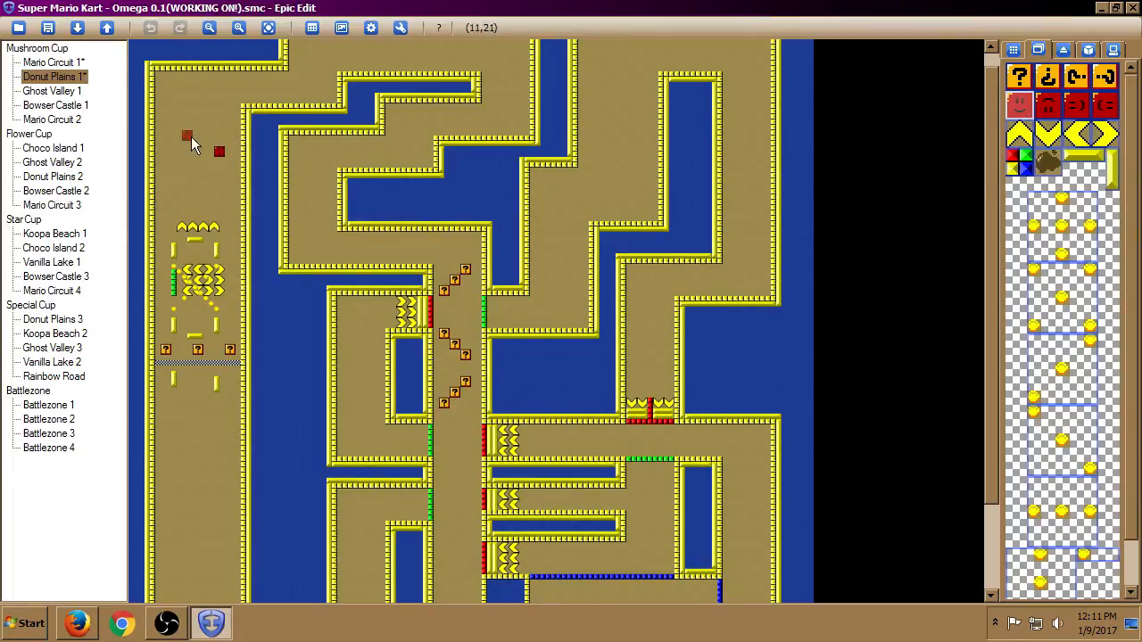
pyautogui.click(193, 143)
pyautogui.moveTo(196, 116); pyautogui.dragTo(241, 309)
pyautogui.moveTo(241, 310); pyautogui.dragTo(199, 192)
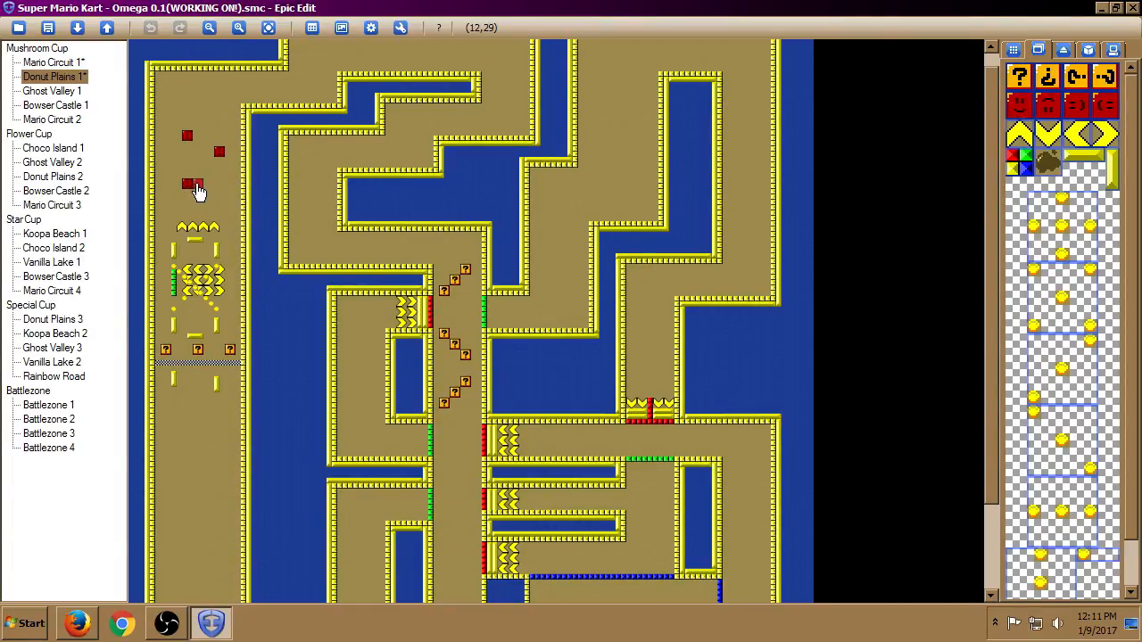
pyautogui.press('Delete')
pyautogui.press('Delete')
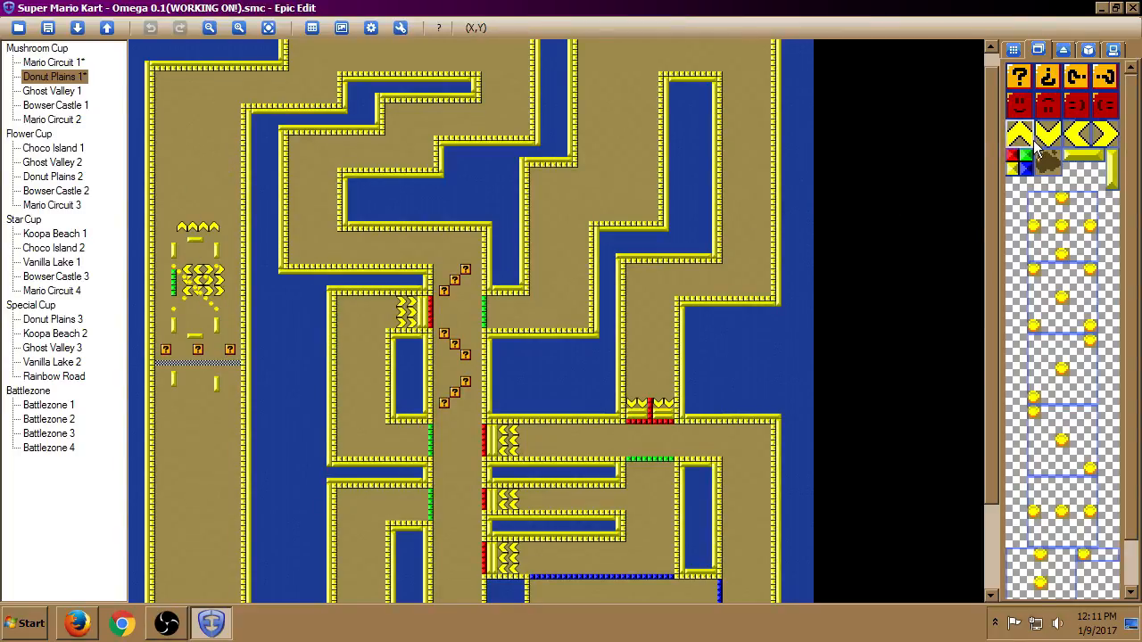
# Place upside-down item block overlays among the center lane's blocks and upright item blocks in the adjoining horizontal lane.
pyautogui.click(1048, 78)
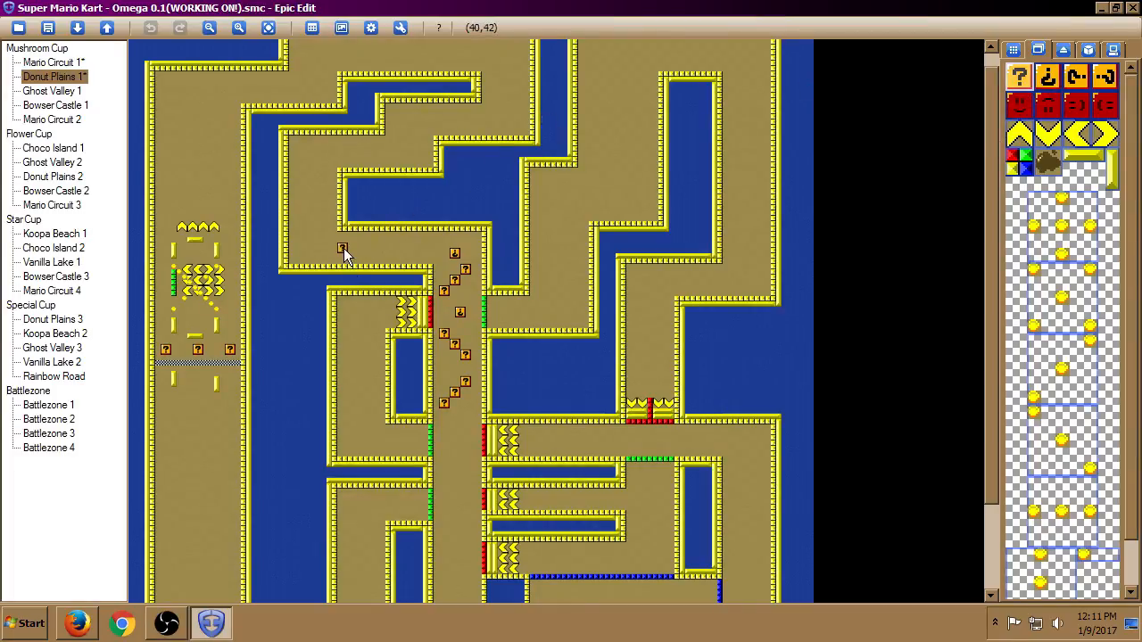
pyautogui.click(345, 249)
pyautogui.click(424, 248)
# Paint single Item block tiles along the upper-right lane, the lane above the upward arrows, and the horizontal lane below them.
pyautogui.click(1013, 51)
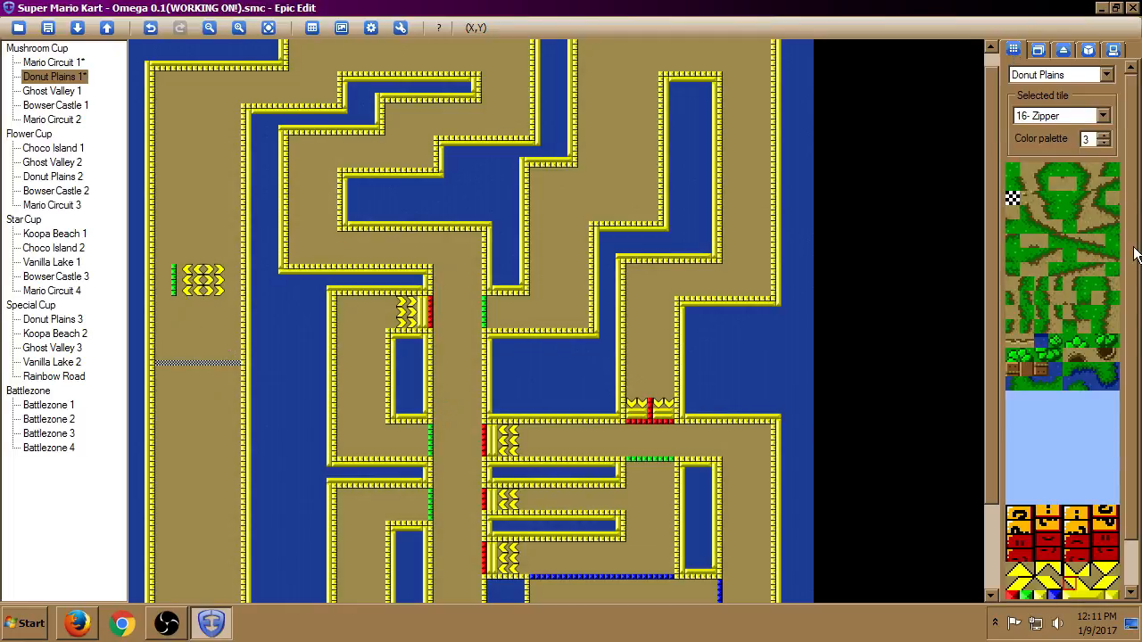
pyautogui.scroll(-2, 1133, 268)
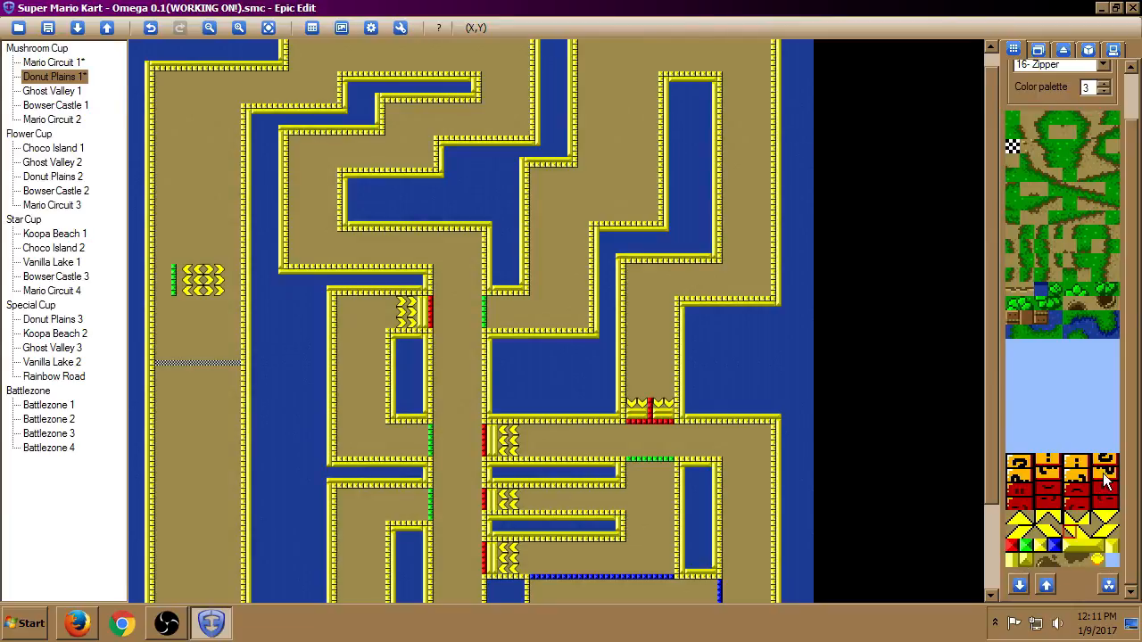
pyautogui.click(1018, 481)
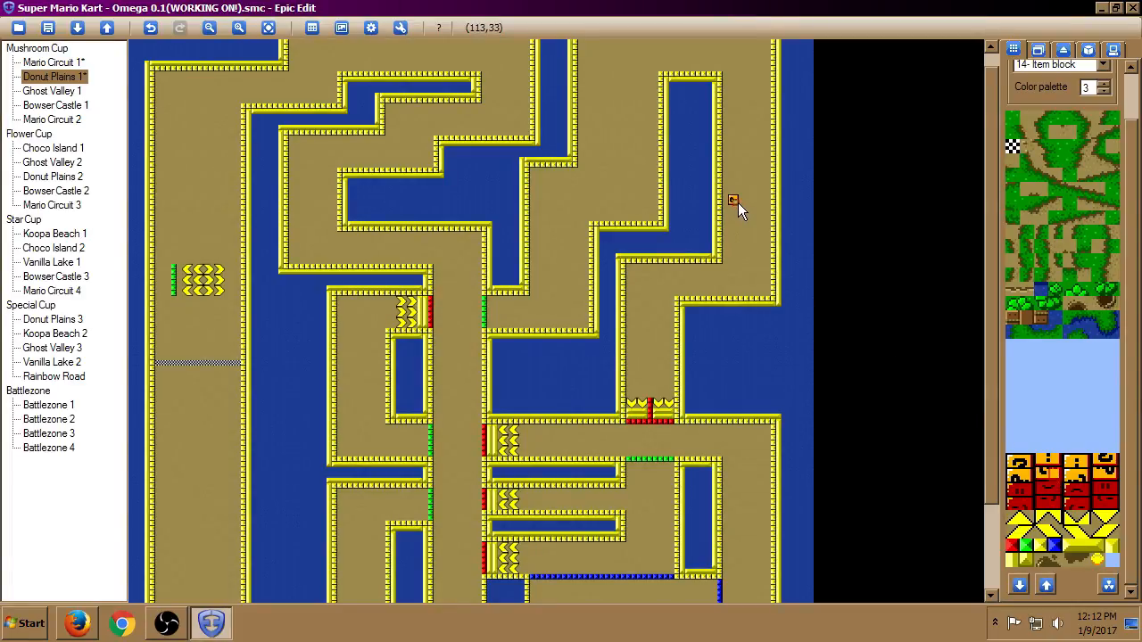
pyautogui.rightClick(758, 234)
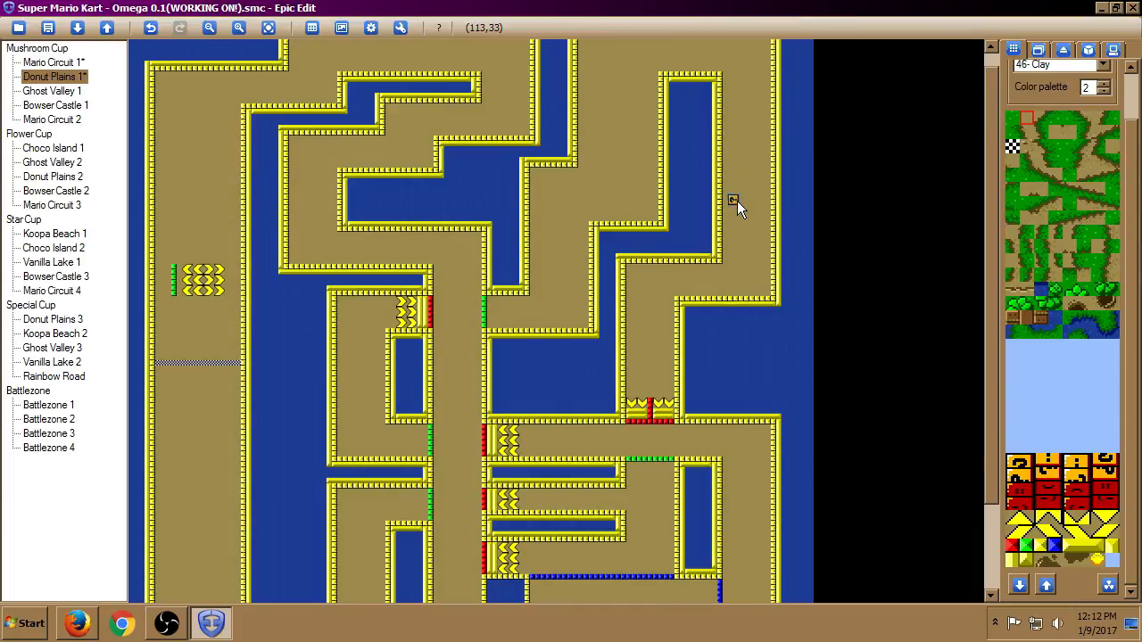
pyautogui.rightClick(737, 201)
pyautogui.click(663, 279)
pyautogui.click(657, 338)
pyautogui.click(706, 440)
pyautogui.click(662, 443)
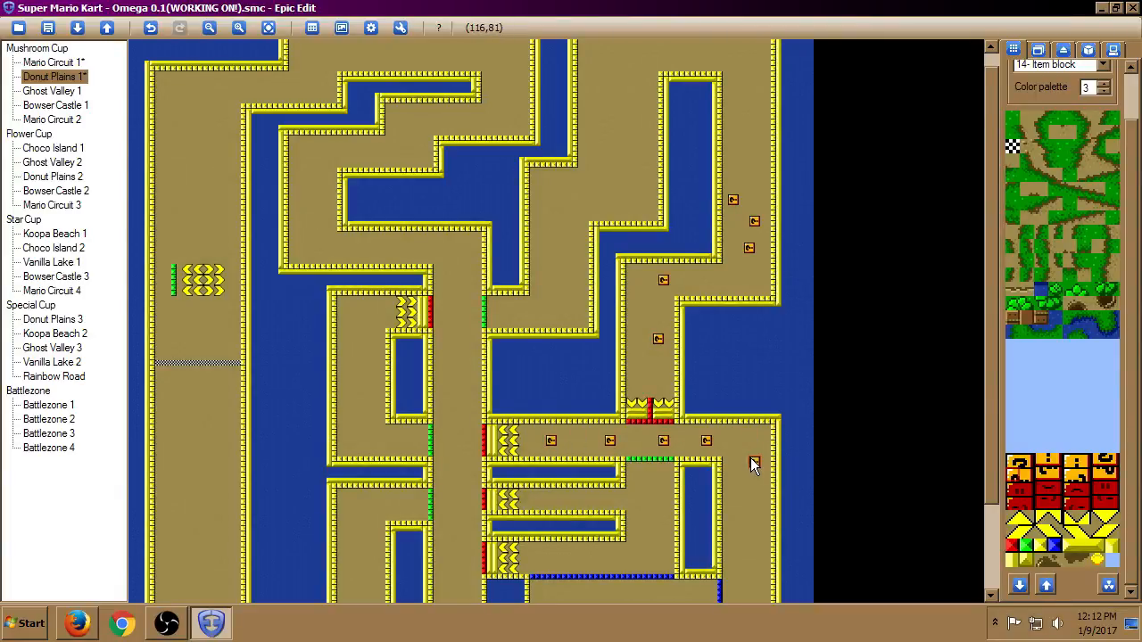
# Scribble Item block tiles freehand over the upper-right area and the winding upper lanes, and add single blocks down the center lane.
pyautogui.moveTo(762, 341)
pyautogui.mouseDown()
pyautogui.moveTo(733, 395)
pyautogui.moveTo(748, 406)
pyautogui.moveTo(758, 393)
pyautogui.moveTo(687, 303)
pyautogui.moveTo(748, 232)
pyautogui.moveTo(772, 301)
pyautogui.moveTo(753, 158)
pyautogui.mouseUp()
pyautogui.moveTo(617, 92)
pyautogui.mouseDown()
pyautogui.moveTo(569, 204)
pyautogui.moveTo(554, 308)
pyautogui.moveTo(492, 299)
pyautogui.moveTo(357, 248)
pyautogui.moveTo(340, 132)
pyautogui.moveTo(492, 87)
pyautogui.moveTo(250, 85)
pyautogui.moveTo(189, 273)
pyautogui.mouseUp()
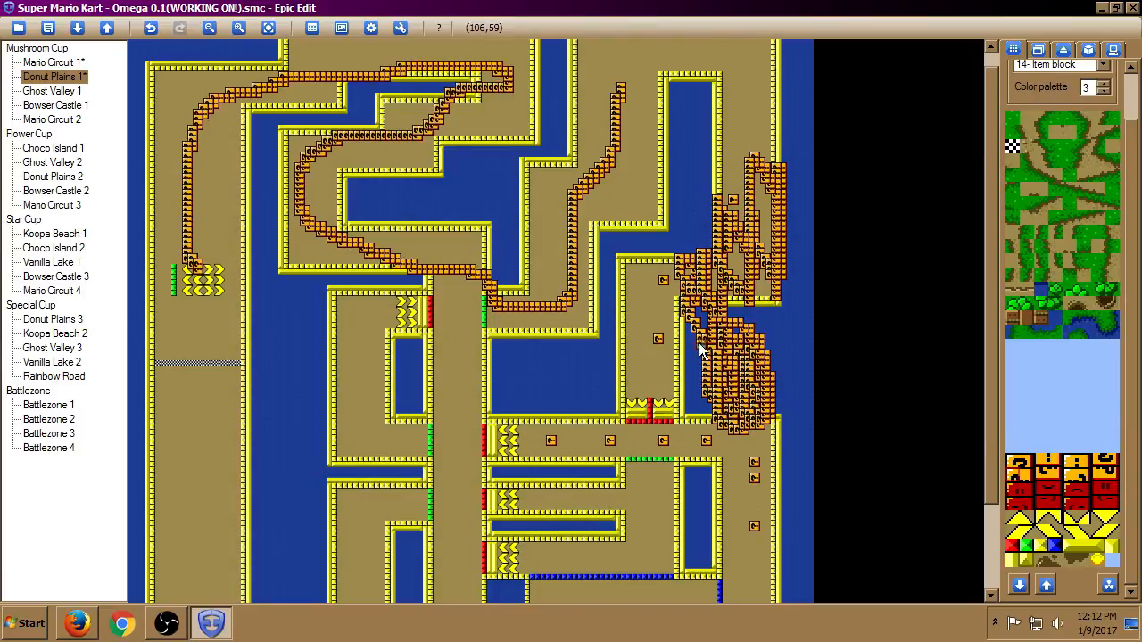
pyautogui.click(646, 366)
pyautogui.click(460, 384)
pyautogui.click(460, 430)
pyautogui.click(459, 500)
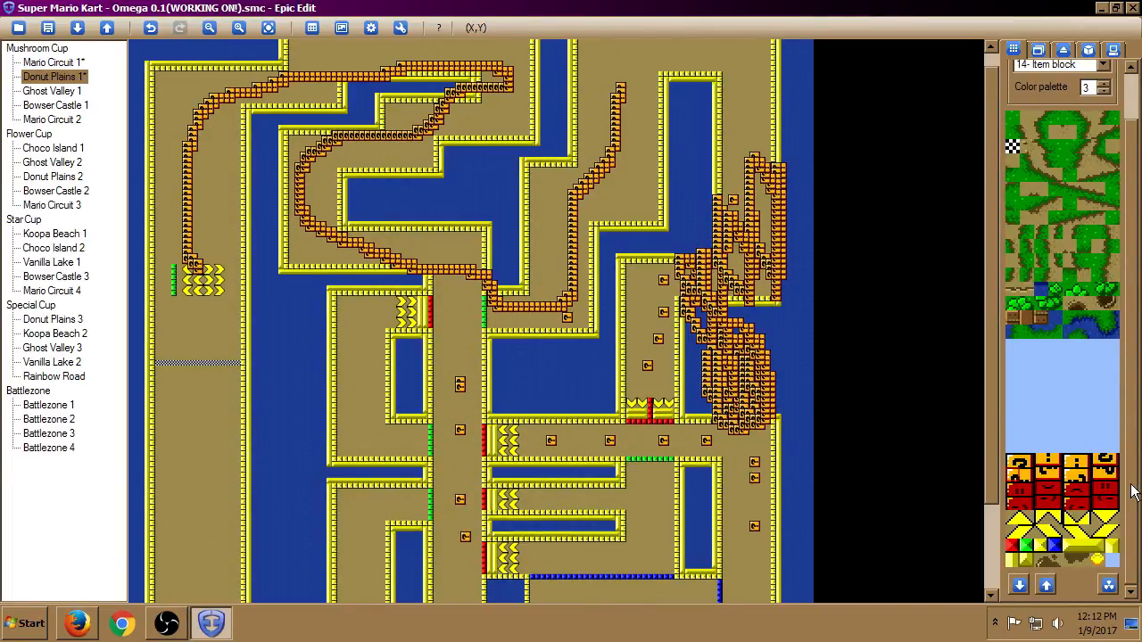
# Set the color palette of the selected Item block tile to 8.
pyautogui.scroll(2, 1132, 490)
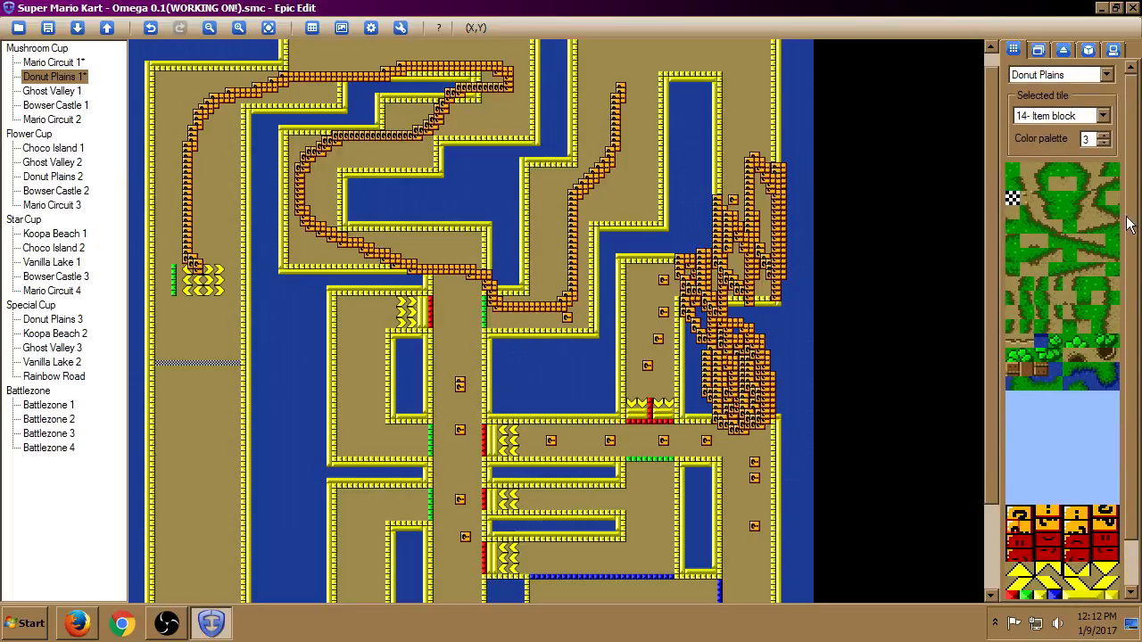
pyautogui.click(1104, 135)
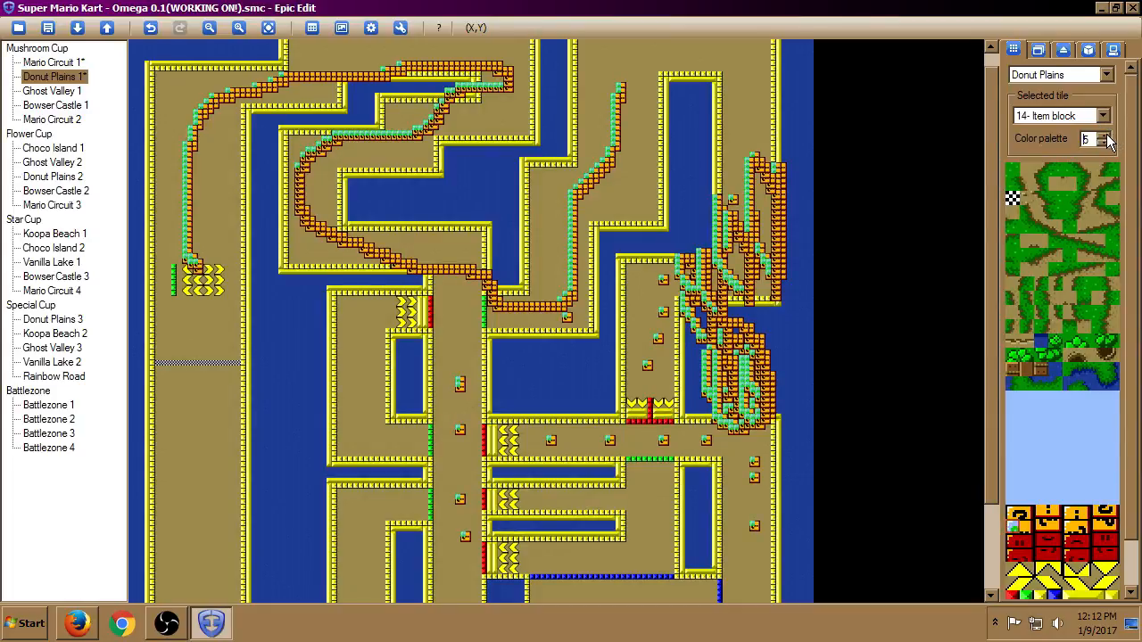
pyautogui.click(1106, 141)
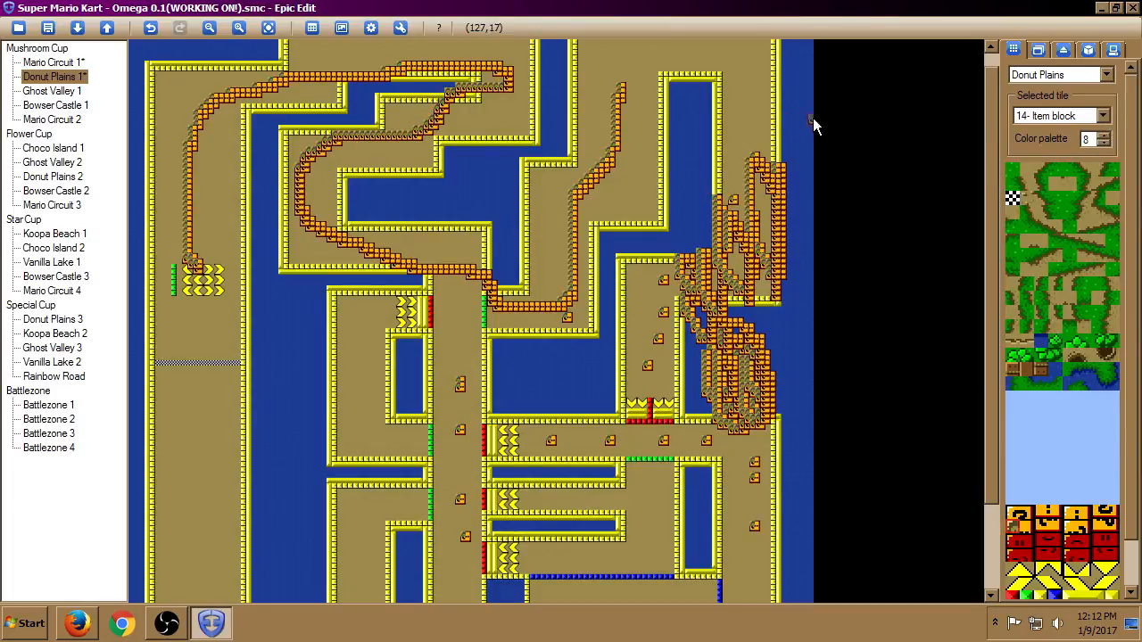
# Sample the Solid block tile from the track border and set its color palette to 4.
pyautogui.rightClick(718, 107)
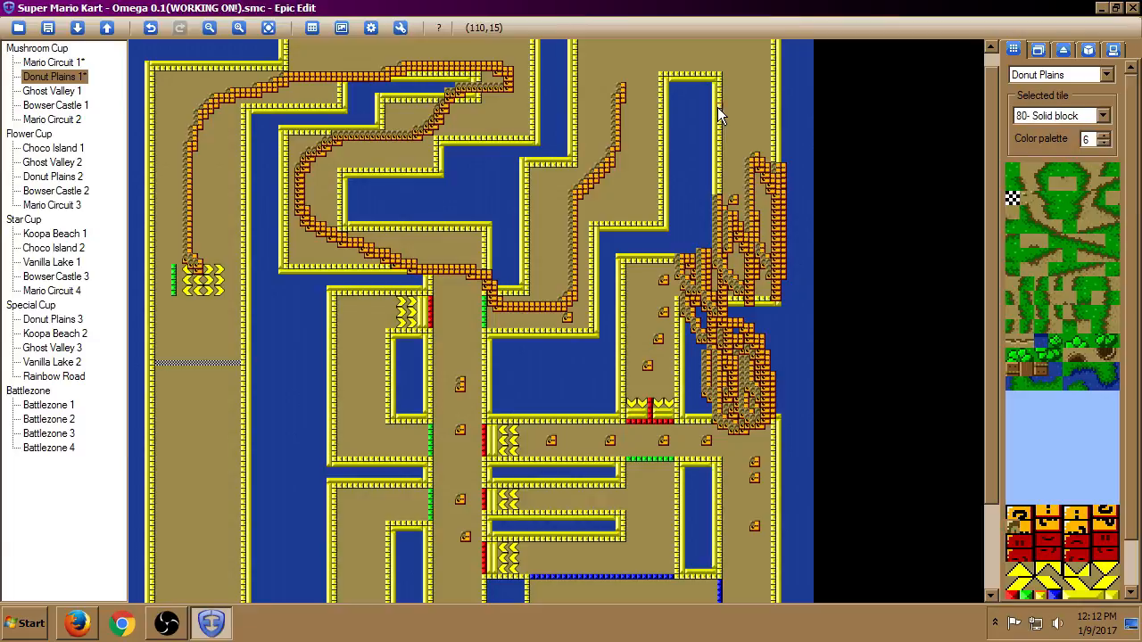
pyautogui.click(1105, 135)
pyautogui.click(1104, 136)
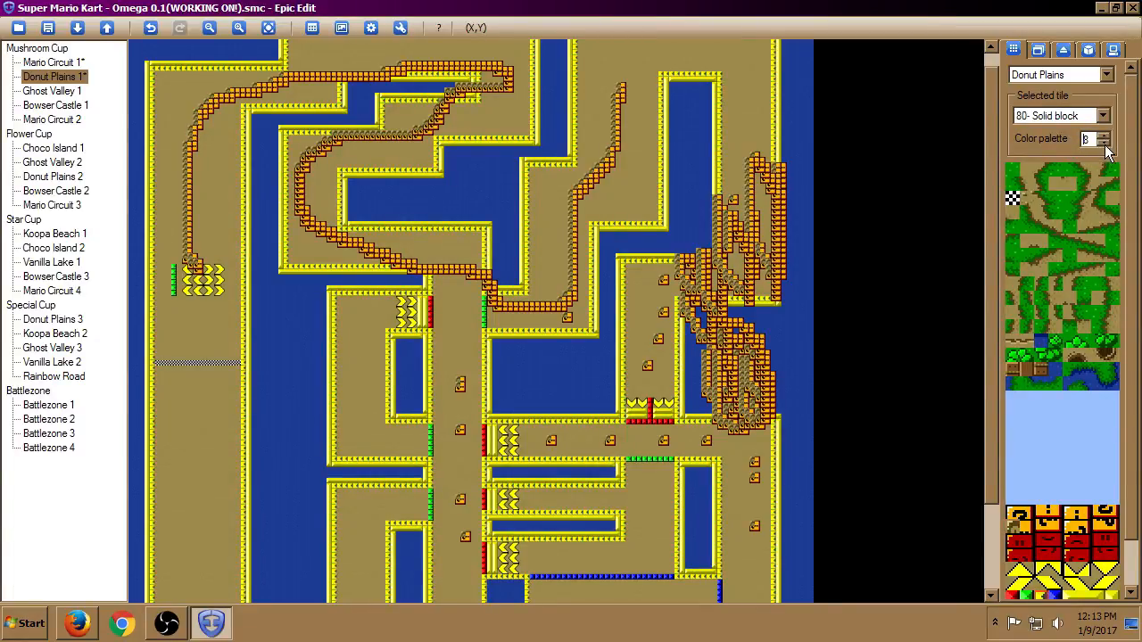
pyautogui.click(1105, 142)
pyautogui.click(1104, 142)
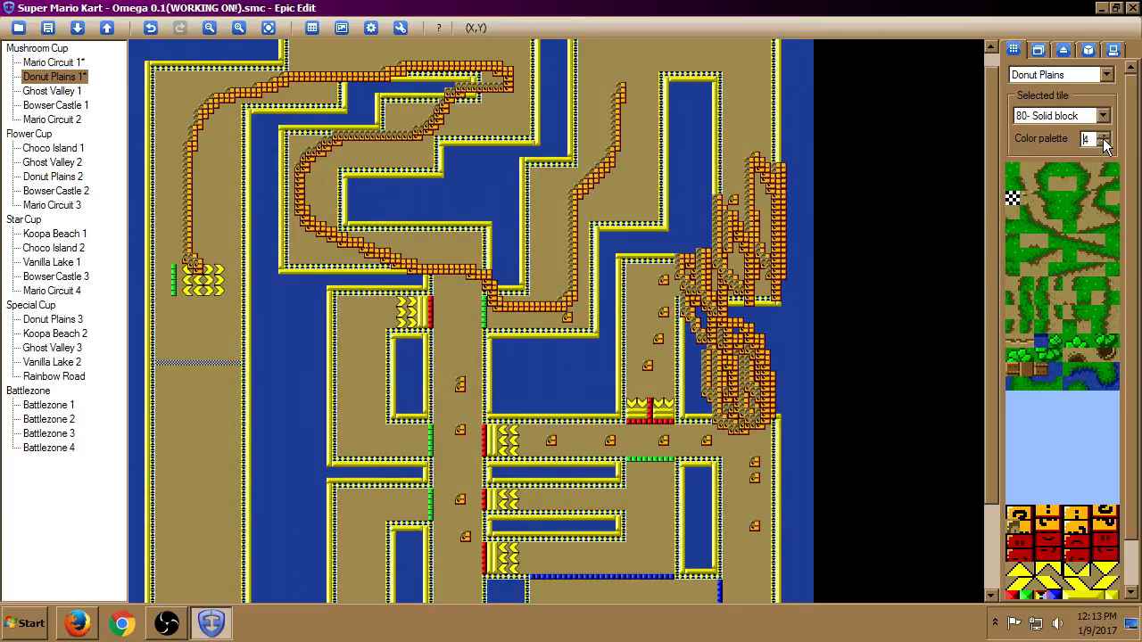
# Set the border tile's color palette to 7 and change its tile type to 22- Water.
pyautogui.click(1103, 136)
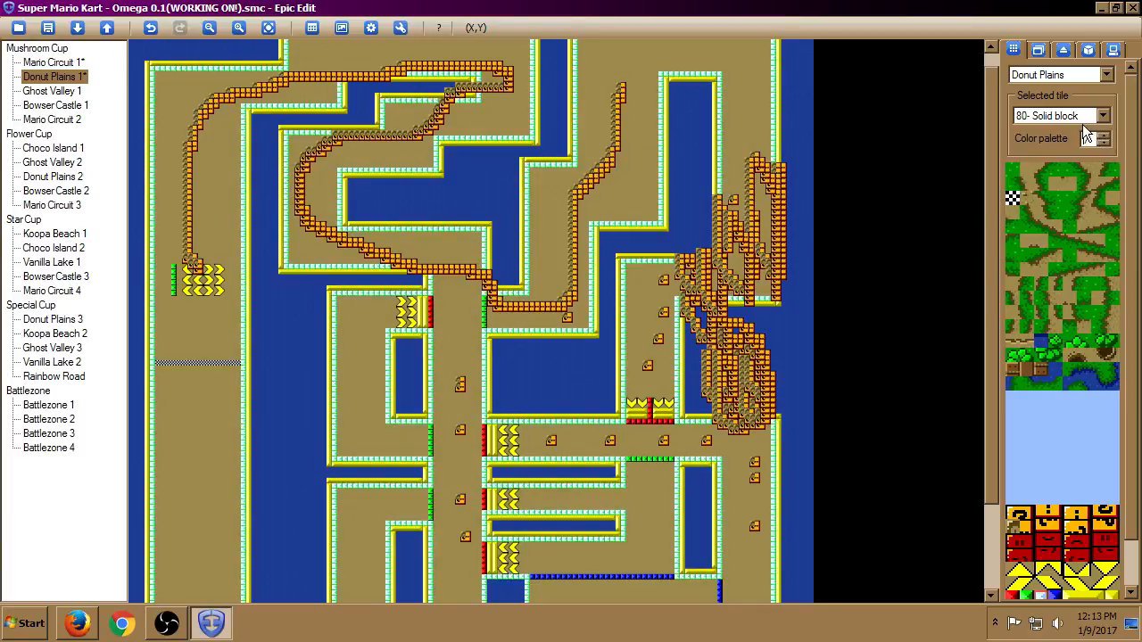
pyautogui.click(1104, 116)
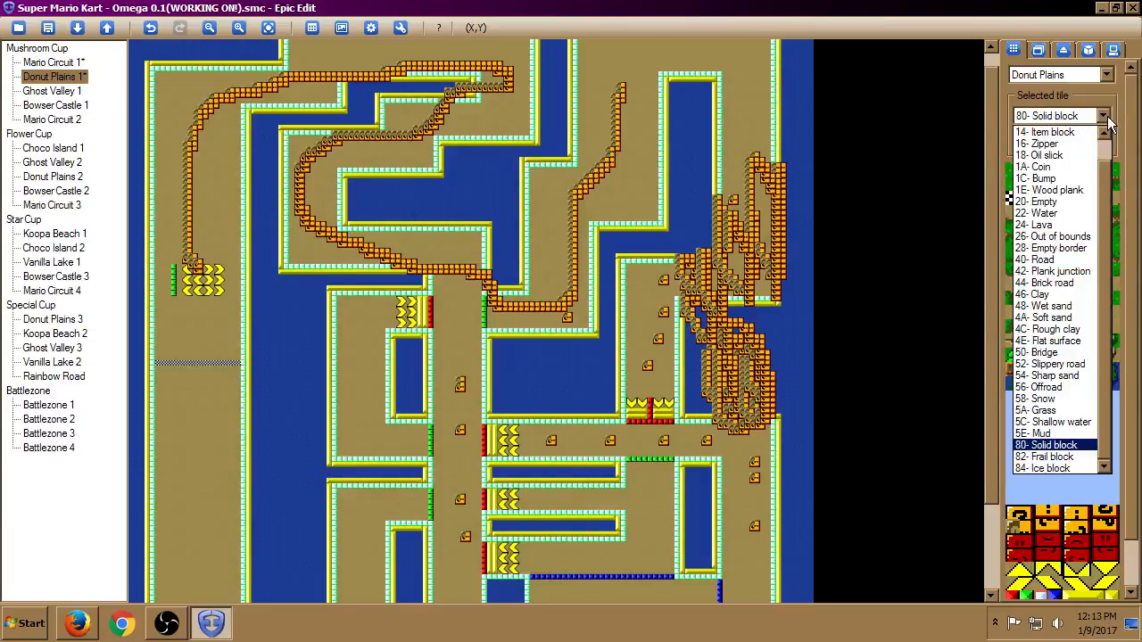
pyautogui.scroll(2, 1107, 187)
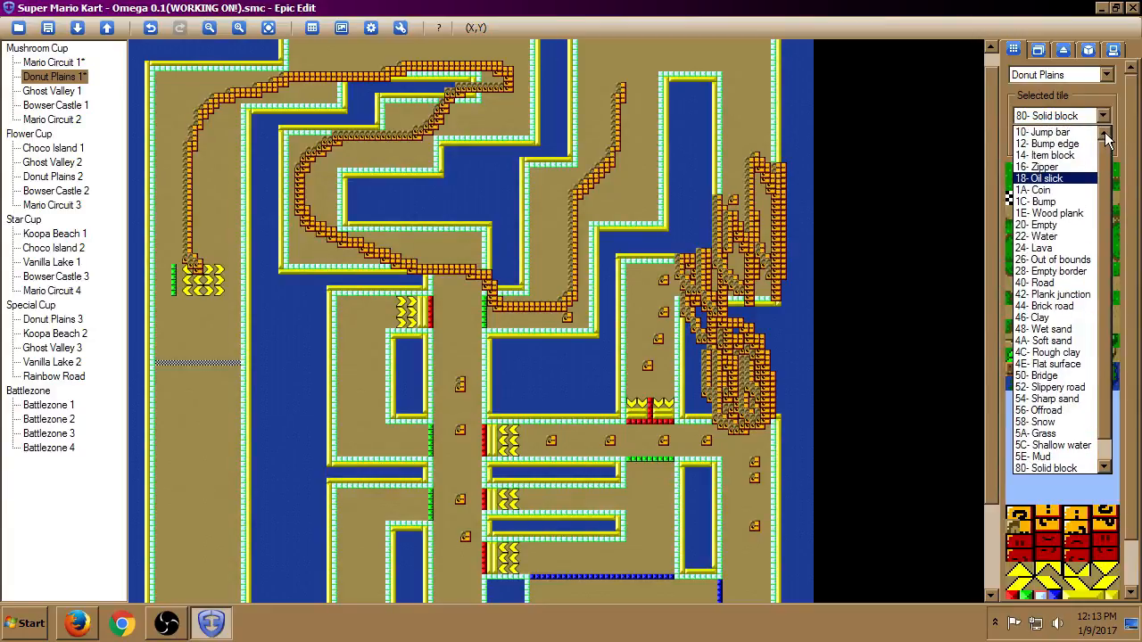
pyautogui.scroll(-2, 1106, 223)
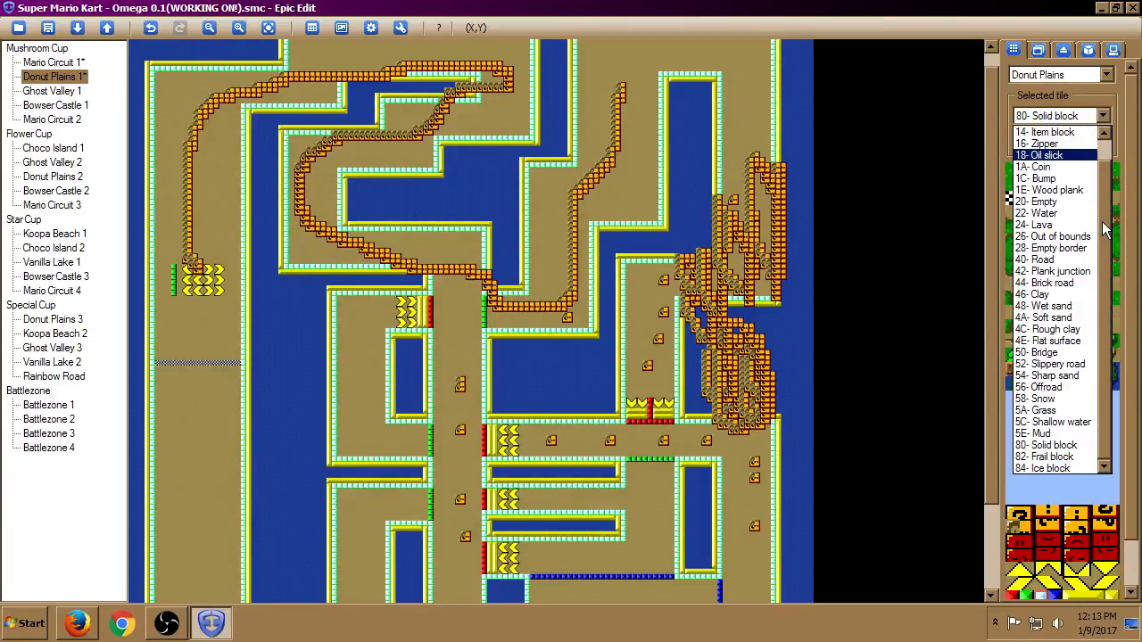
pyautogui.click(1039, 214)
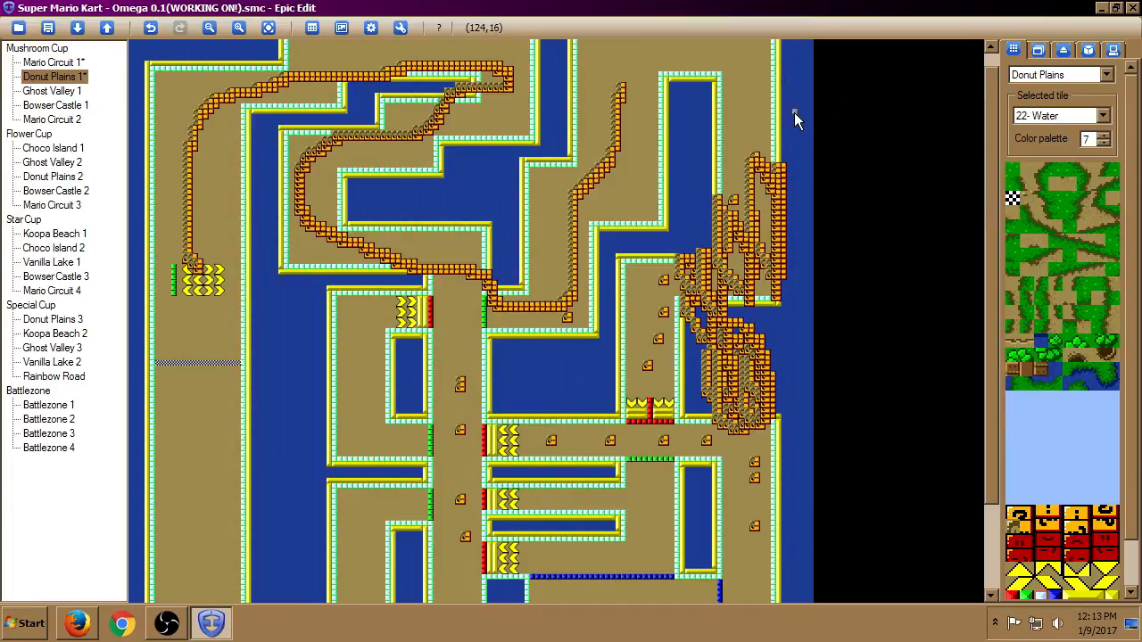
# Try color palettes 8, 7 and 5 on the track border tile and settle on palette 6.
pyautogui.click(1104, 135)
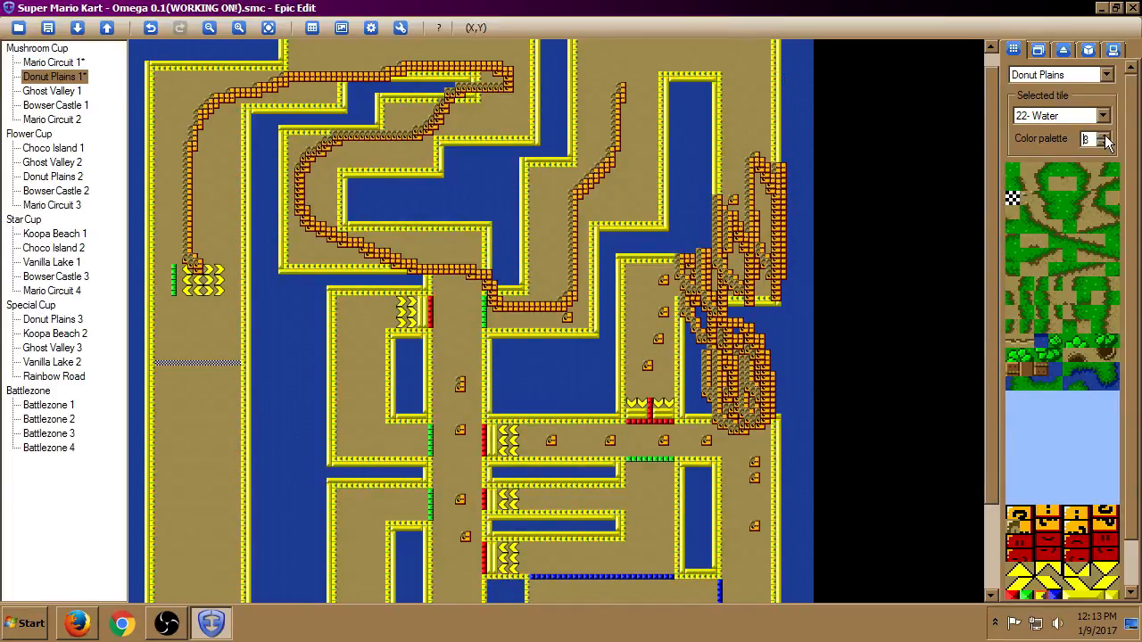
pyautogui.click(1105, 144)
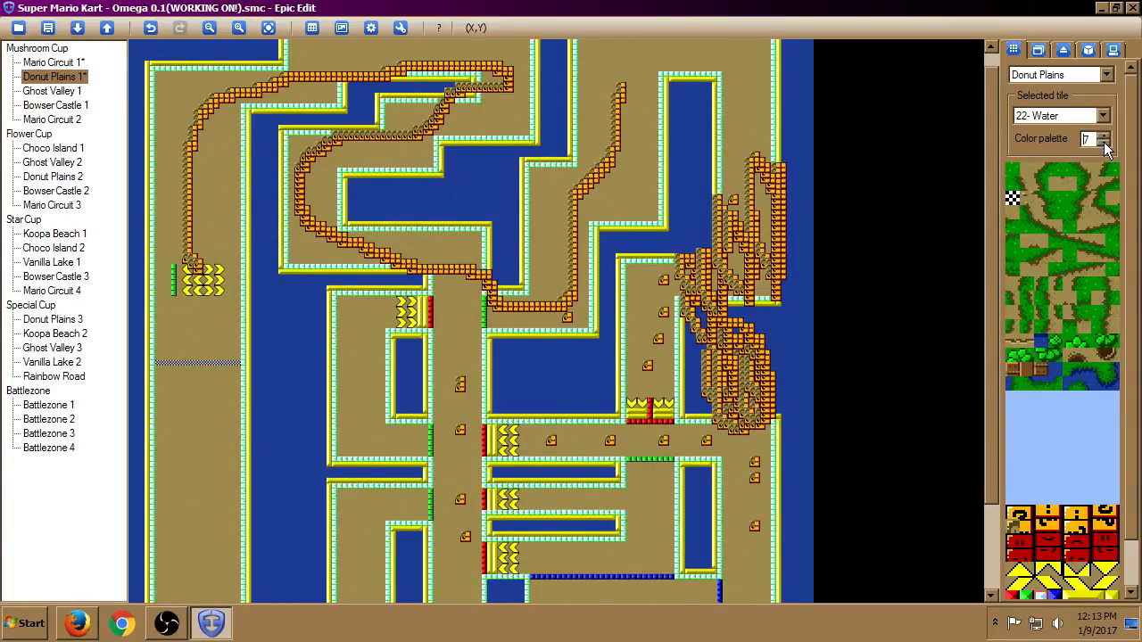
pyautogui.click(1105, 144)
pyautogui.click(1105, 144)
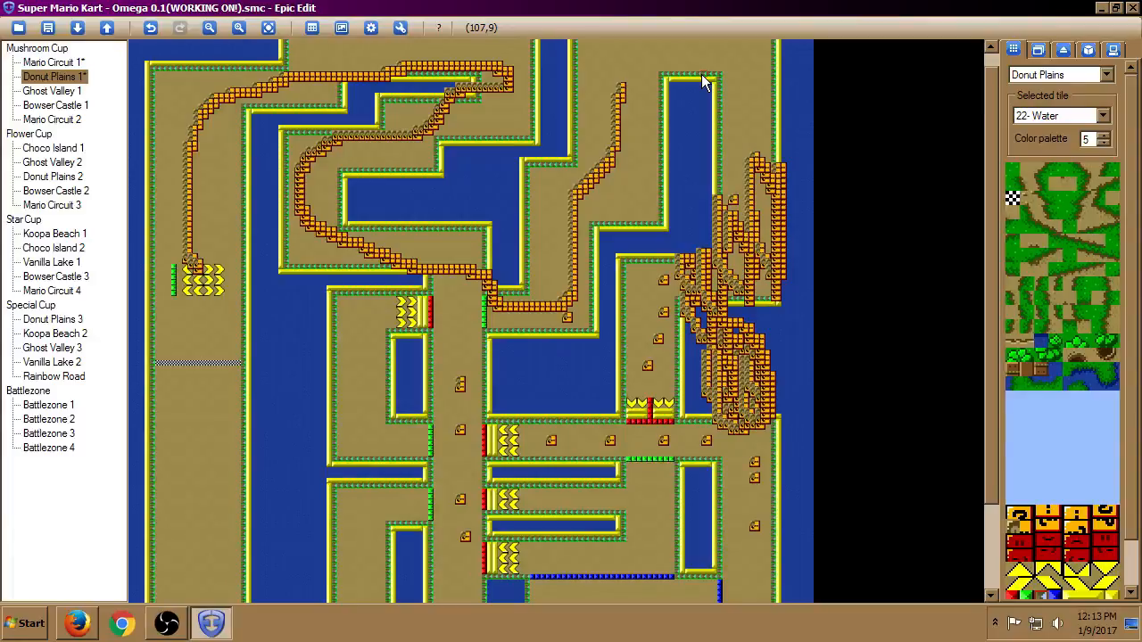
pyautogui.click(1104, 136)
pyautogui.click(1103, 136)
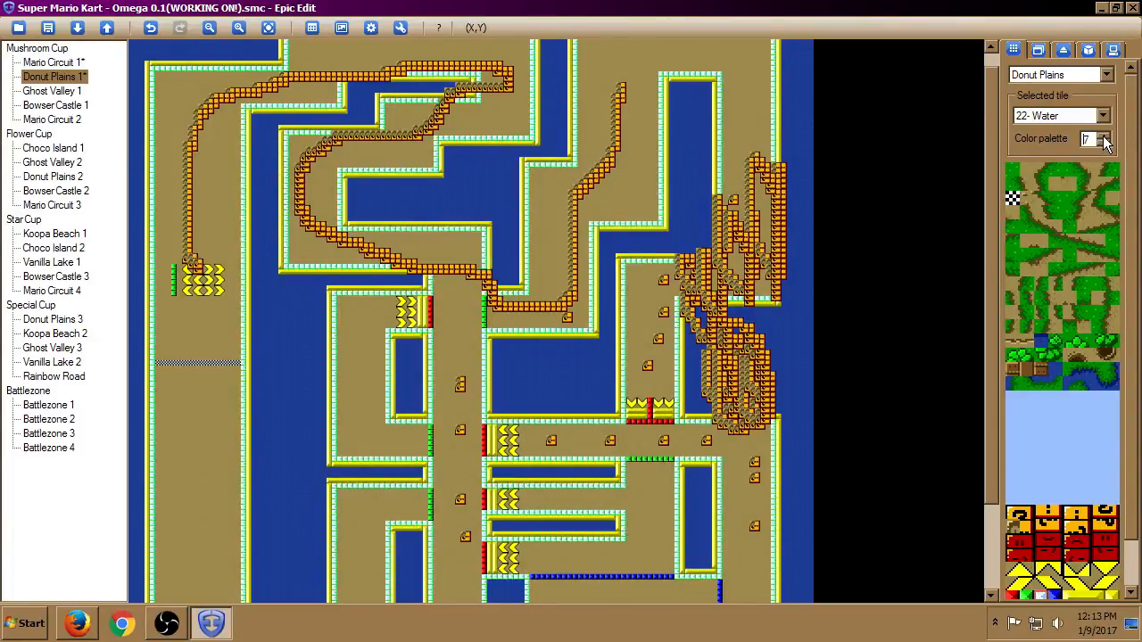
pyautogui.click(1104, 143)
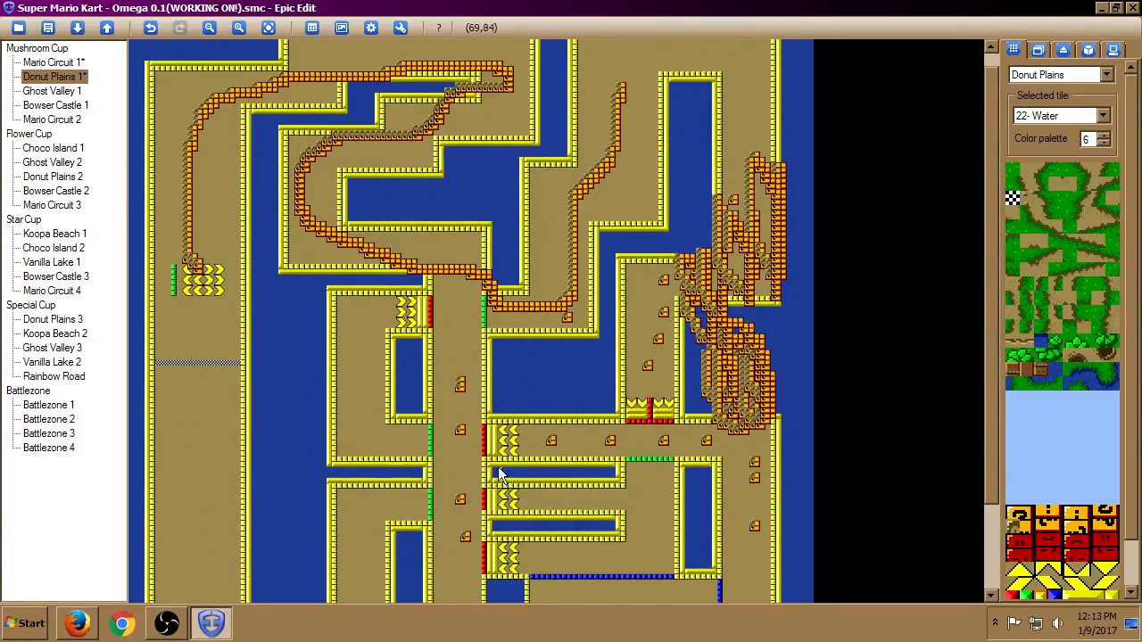
# Try 1E- Wood plank as the border tile's type and settle on 16- Zipper.
pyautogui.click(1103, 116)
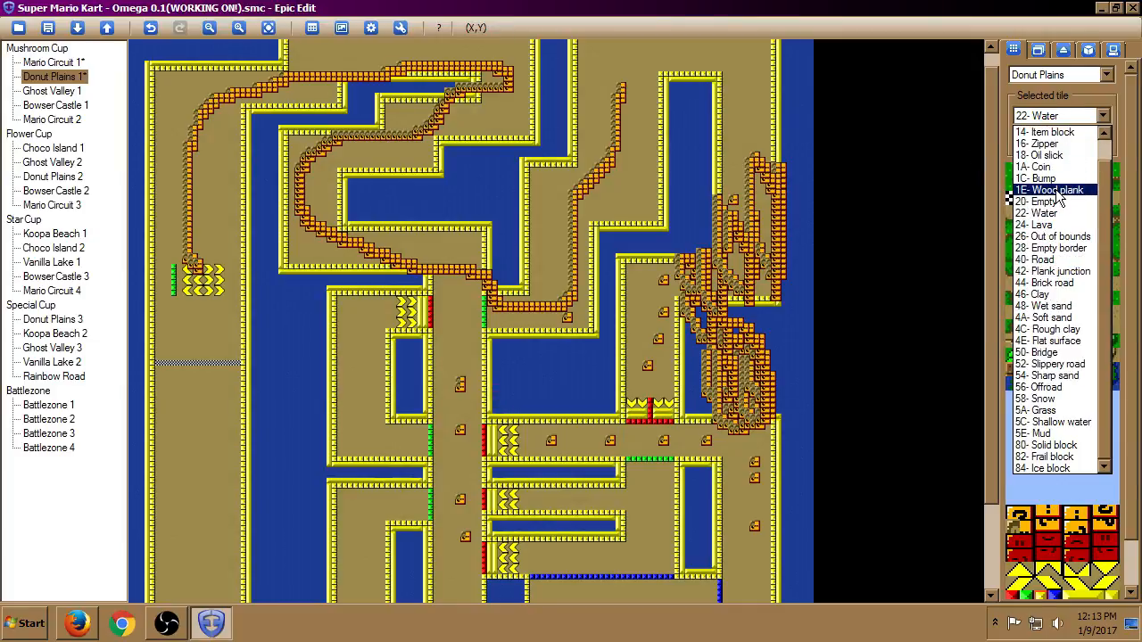
pyautogui.click(1057, 190)
pyautogui.click(1104, 116)
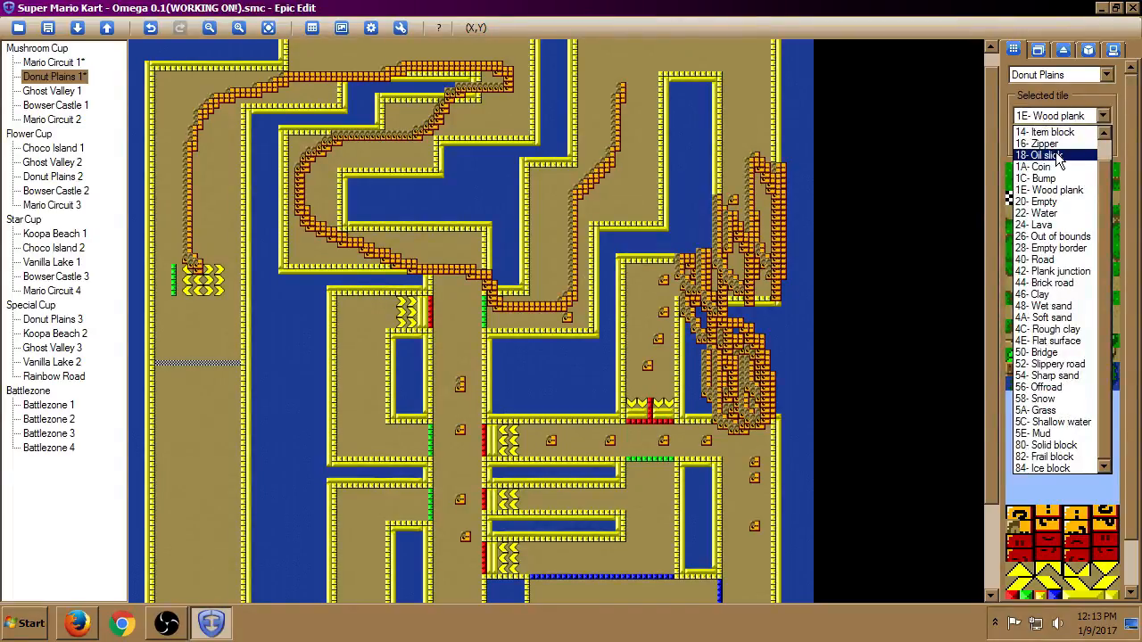
pyautogui.click(1051, 145)
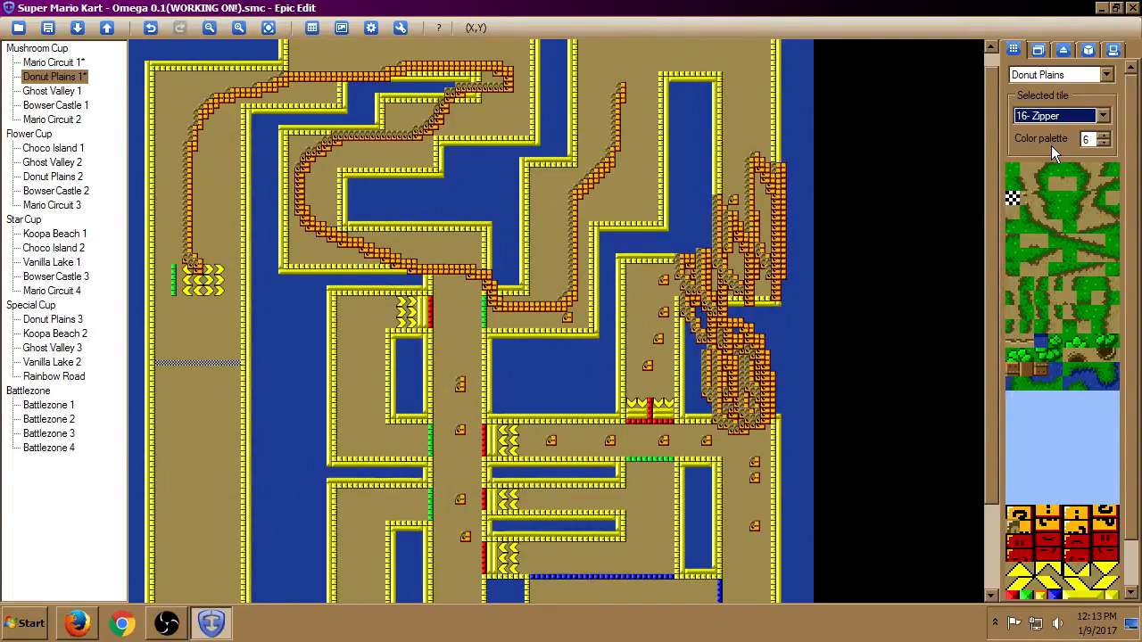
# Sample the road tile from the center lane and change its tile type to 24- Lava.
pyautogui.rightClick(455, 342)
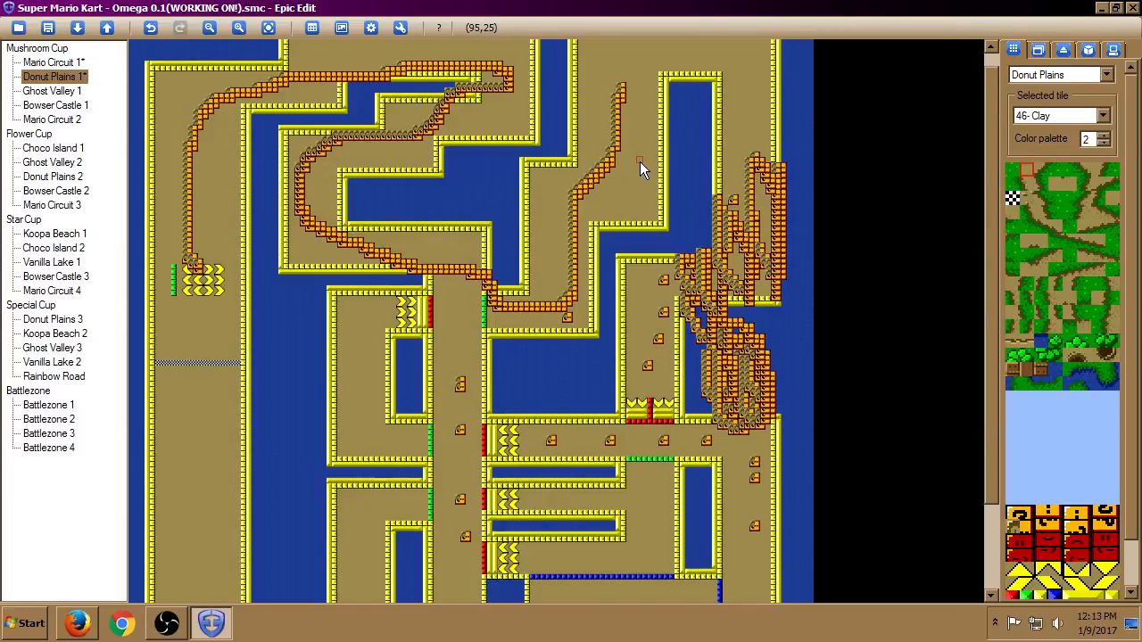
pyautogui.click(1103, 116)
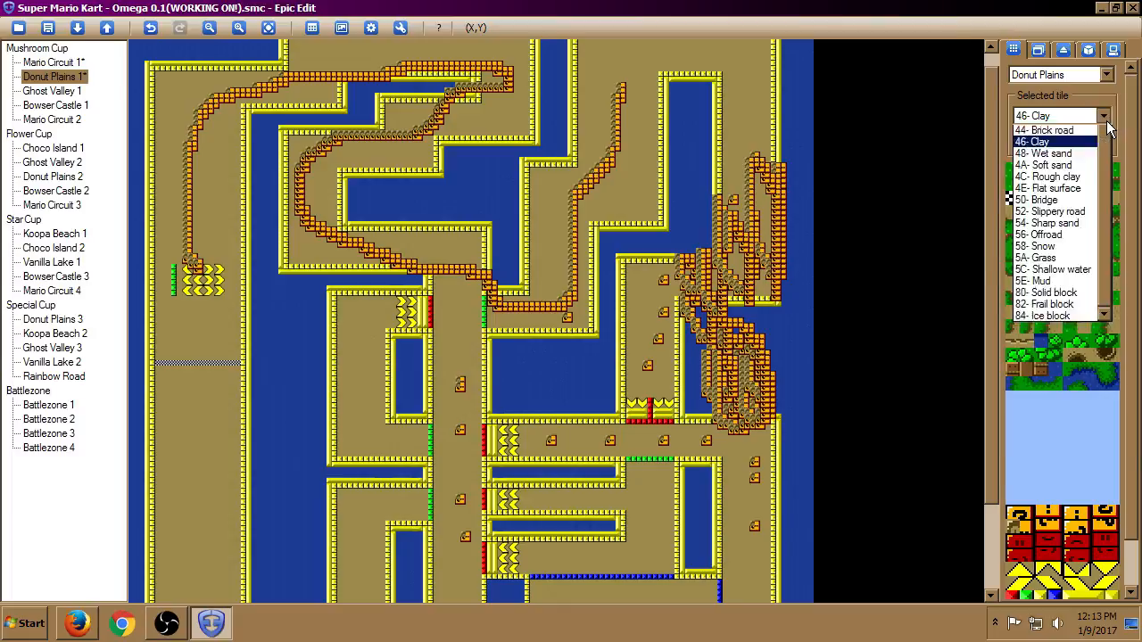
pyautogui.scroll(4, 1117, 174)
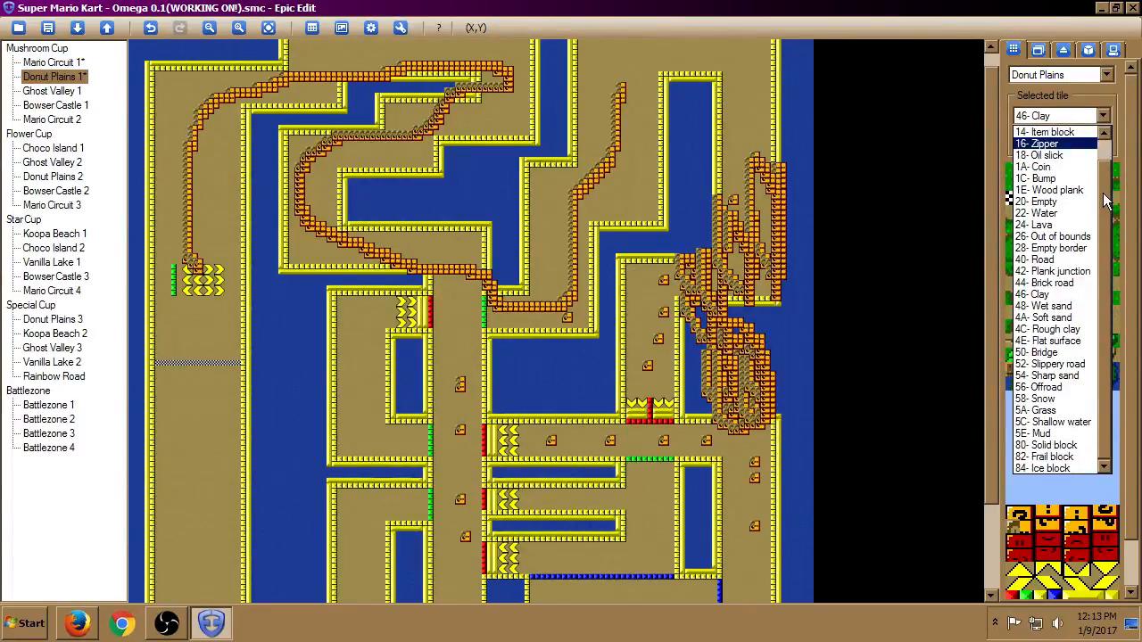
pyautogui.click(1061, 225)
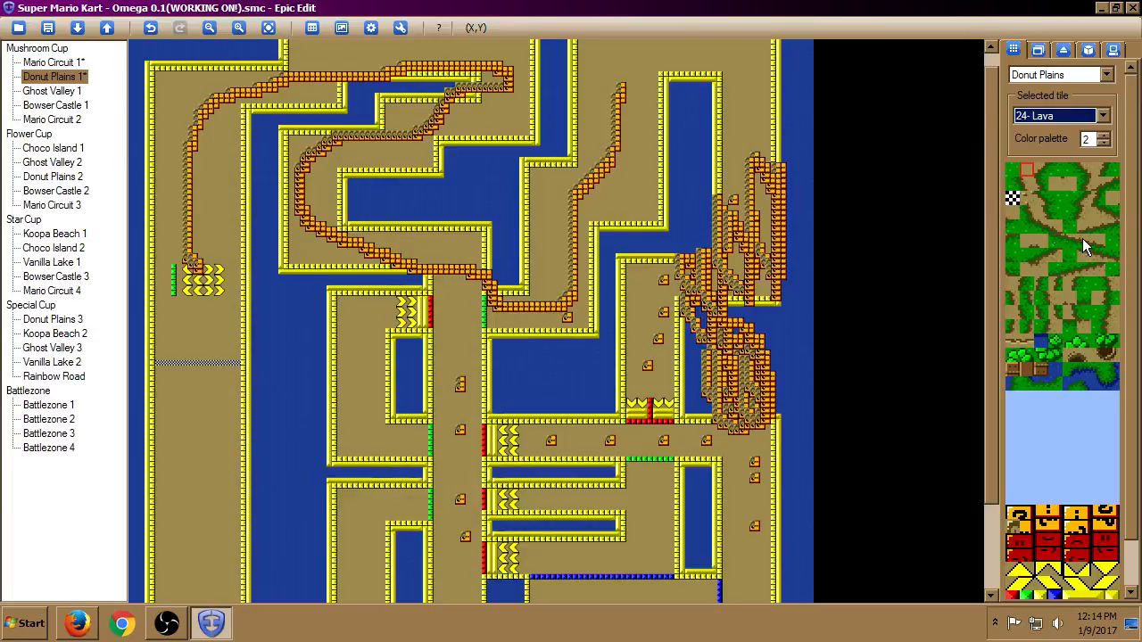
# Switch the track's theme to Choco Island and look over the whole map.
pyautogui.moveTo(987, 286); pyautogui.dragTo(993, 446)
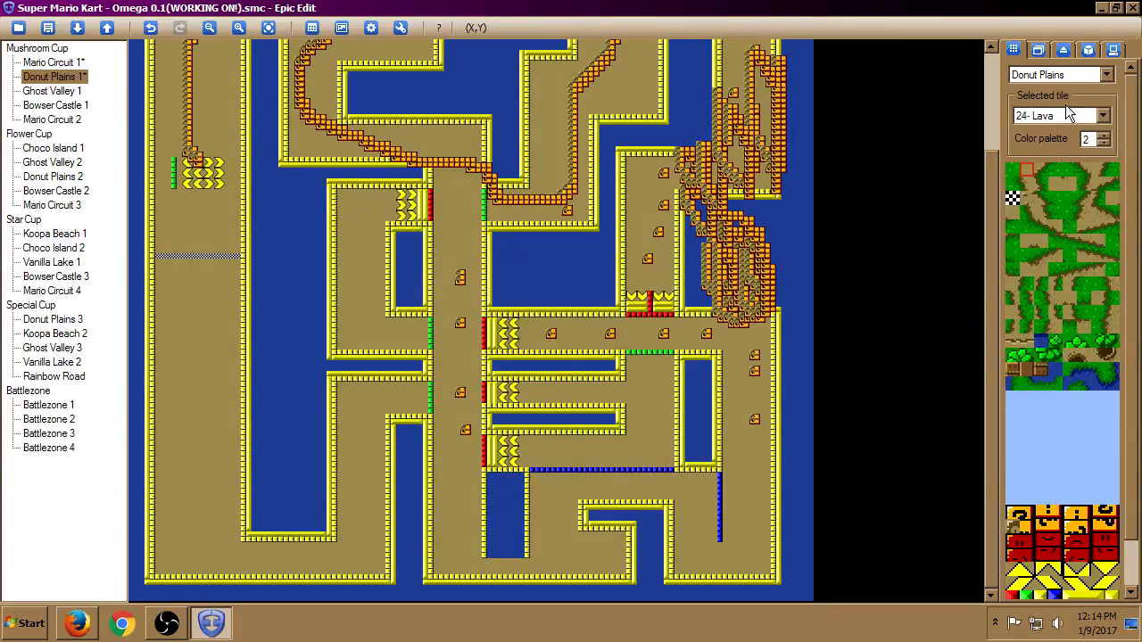
pyautogui.click(1105, 77)
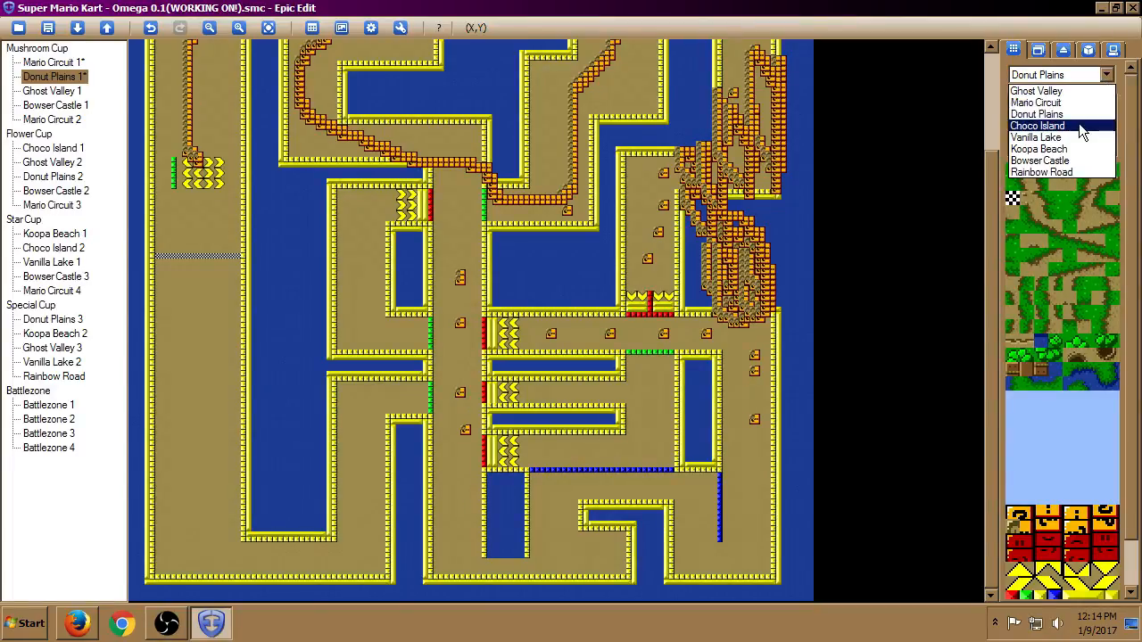
pyautogui.click(1038, 126)
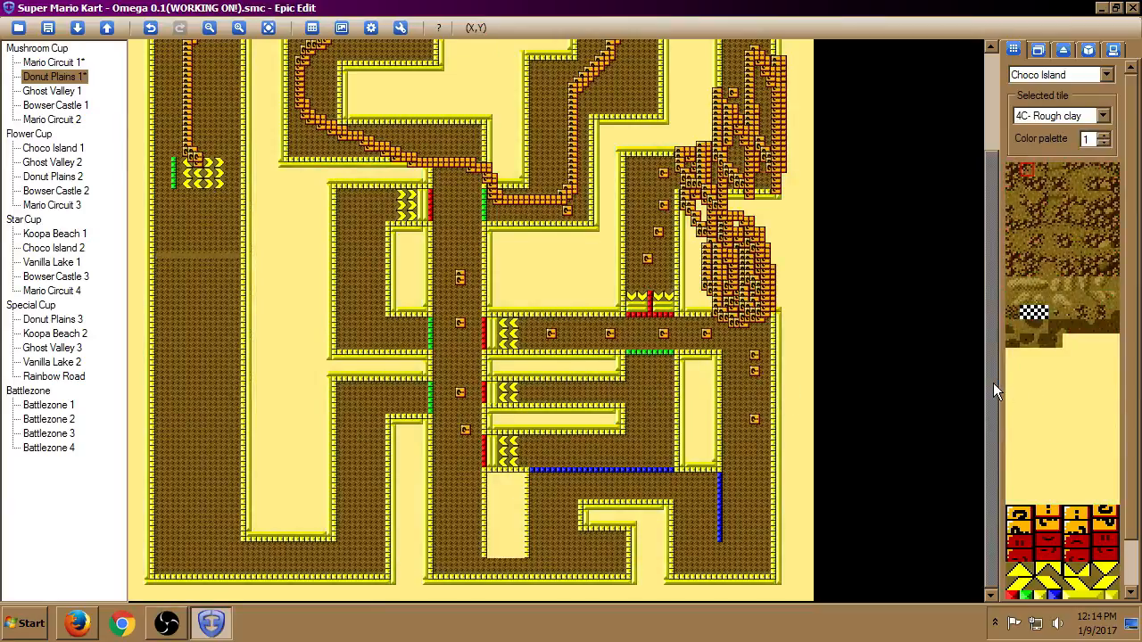
pyautogui.moveTo(993, 383); pyautogui.dragTo(987, 206)
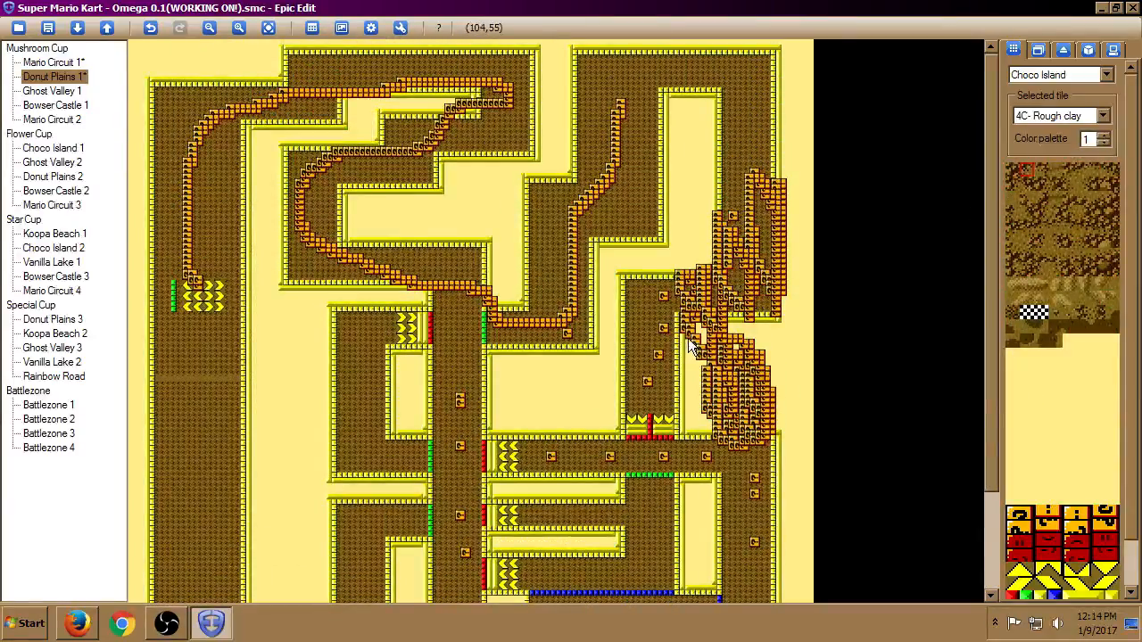
pyautogui.moveTo(990, 323); pyautogui.dragTo(996, 467)
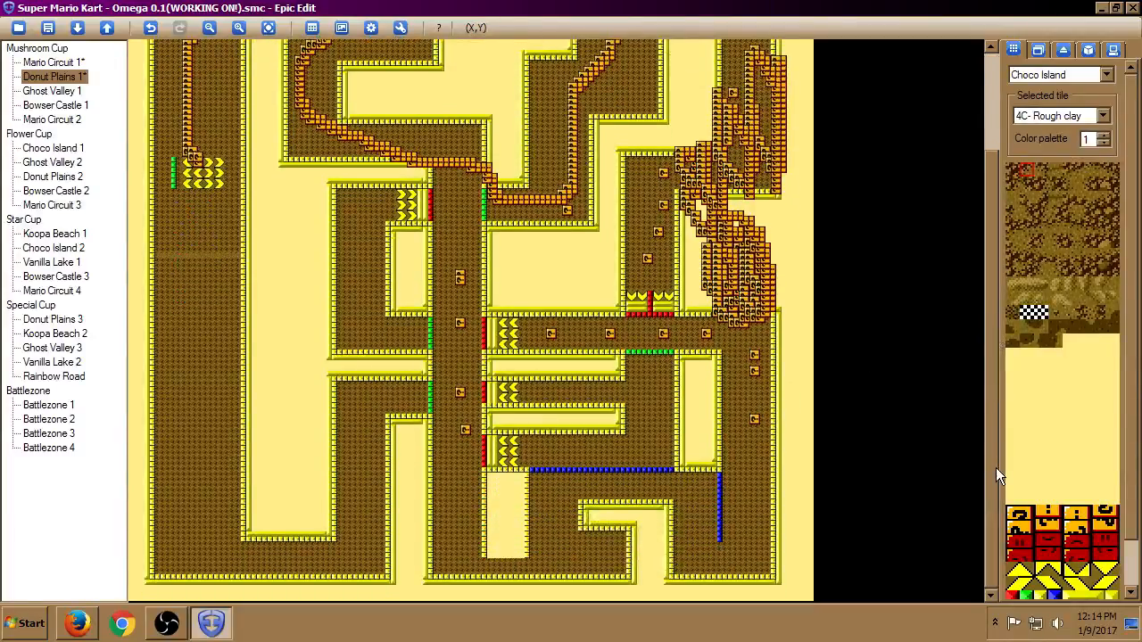
# Switch the track's theme to Bowser Castle and look over the upper part of the map.
pyautogui.click(1106, 76)
pyautogui.click(1041, 162)
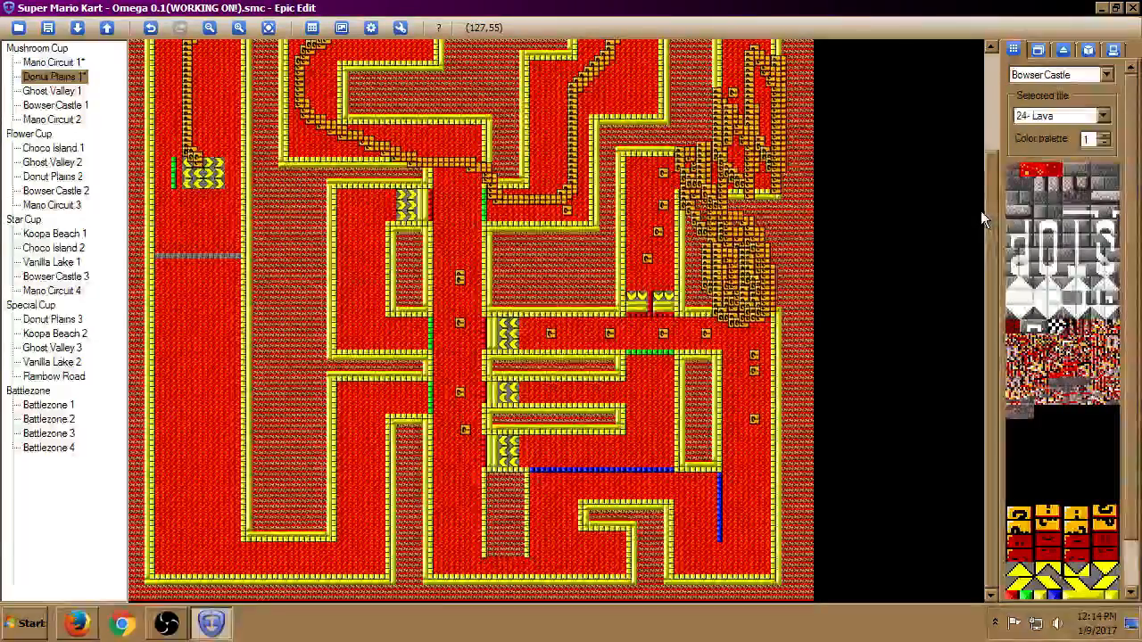
pyautogui.moveTo(991, 213); pyautogui.dragTo(994, 110)
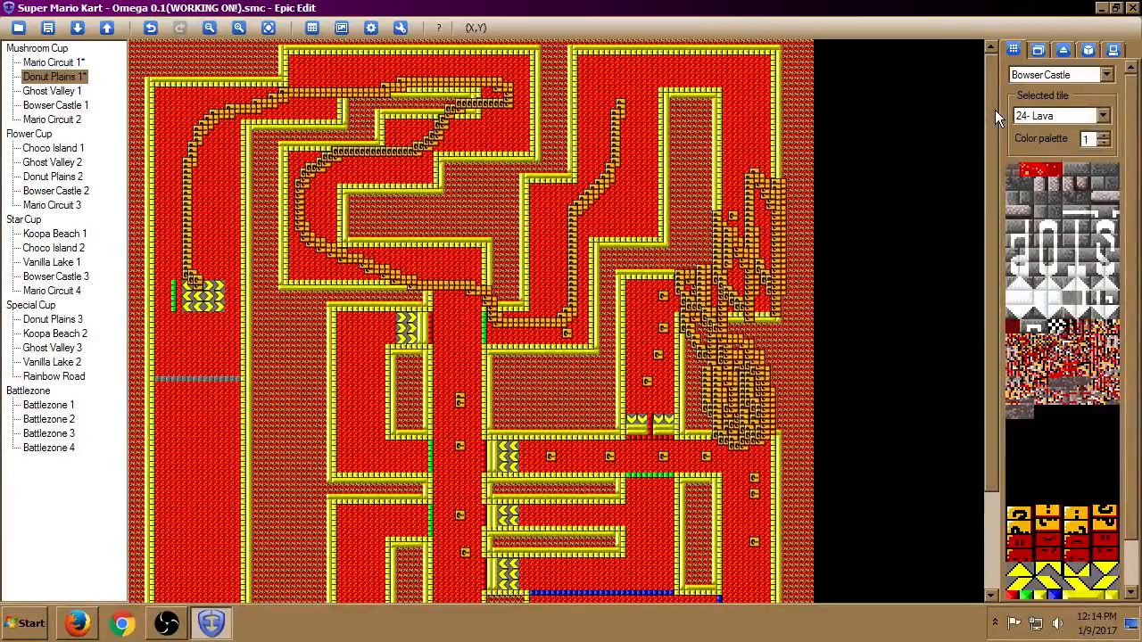
# Preview the track in the Ghost Valley theme and return it to the Donut Plains theme.
pyautogui.click(1105, 76)
pyautogui.click(1098, 93)
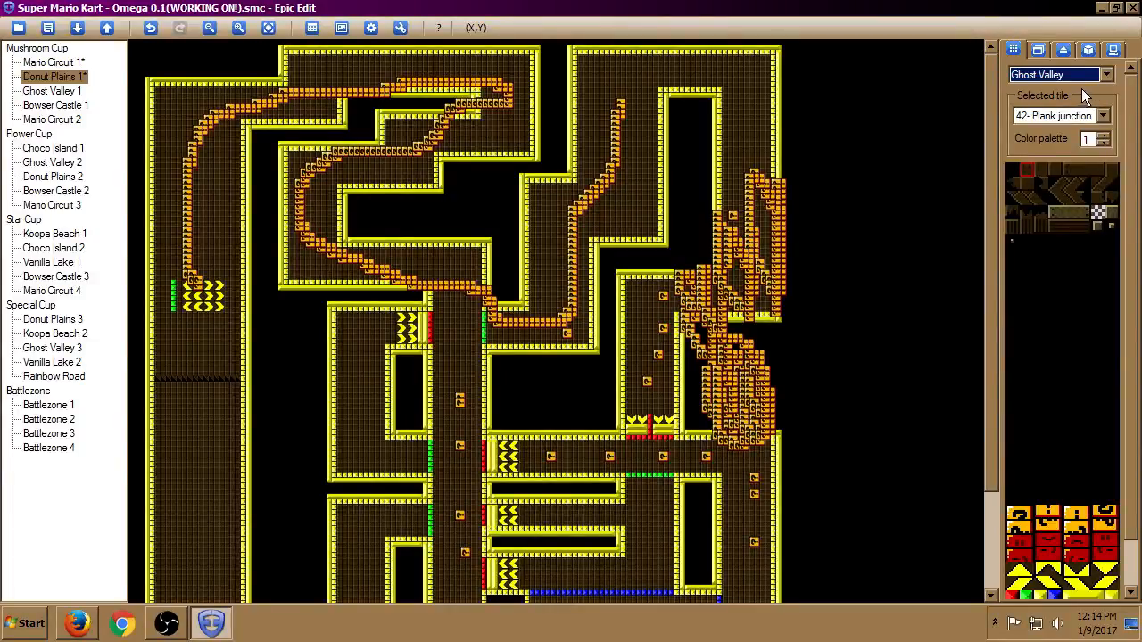
pyautogui.click(1107, 75)
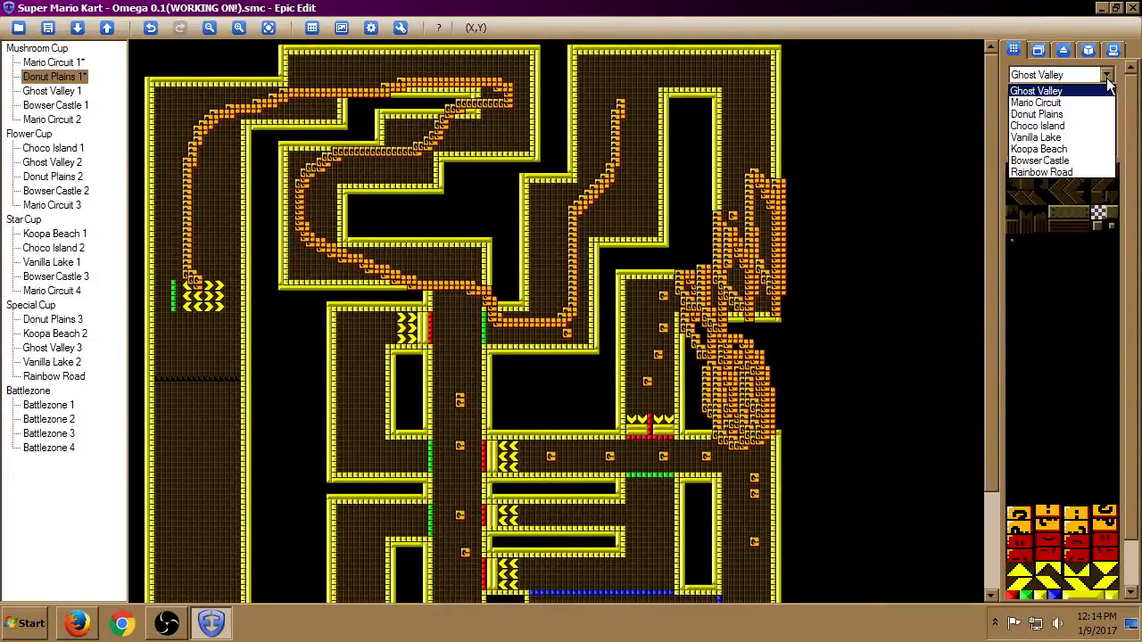
pyautogui.click(1074, 114)
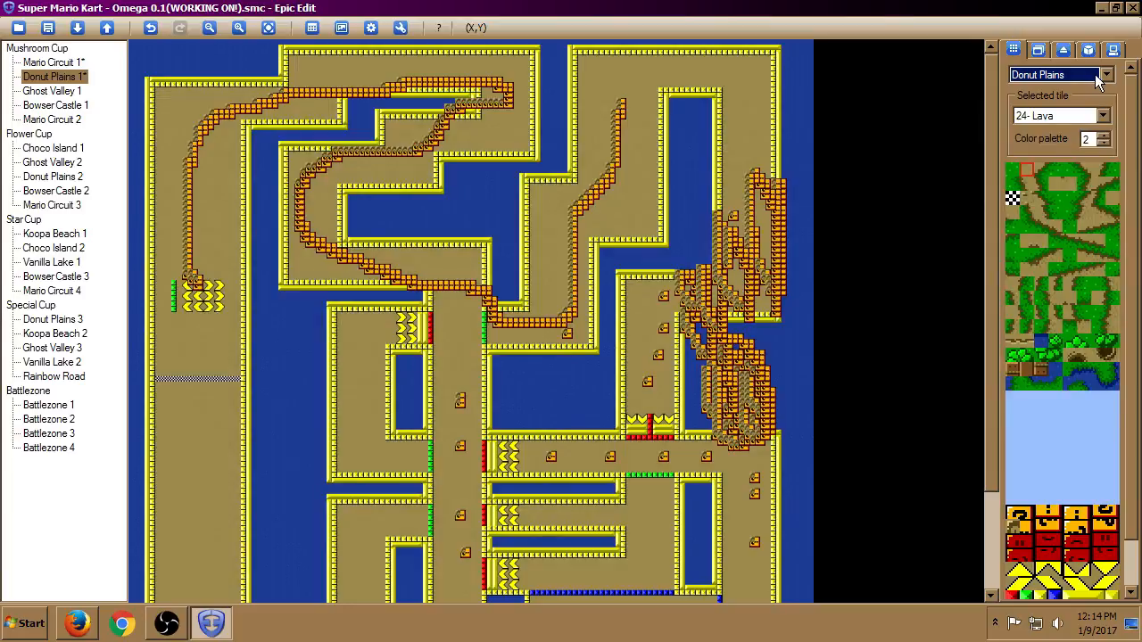
# Change the selected road tile's type to 5E- Mud.
pyautogui.click(1103, 116)
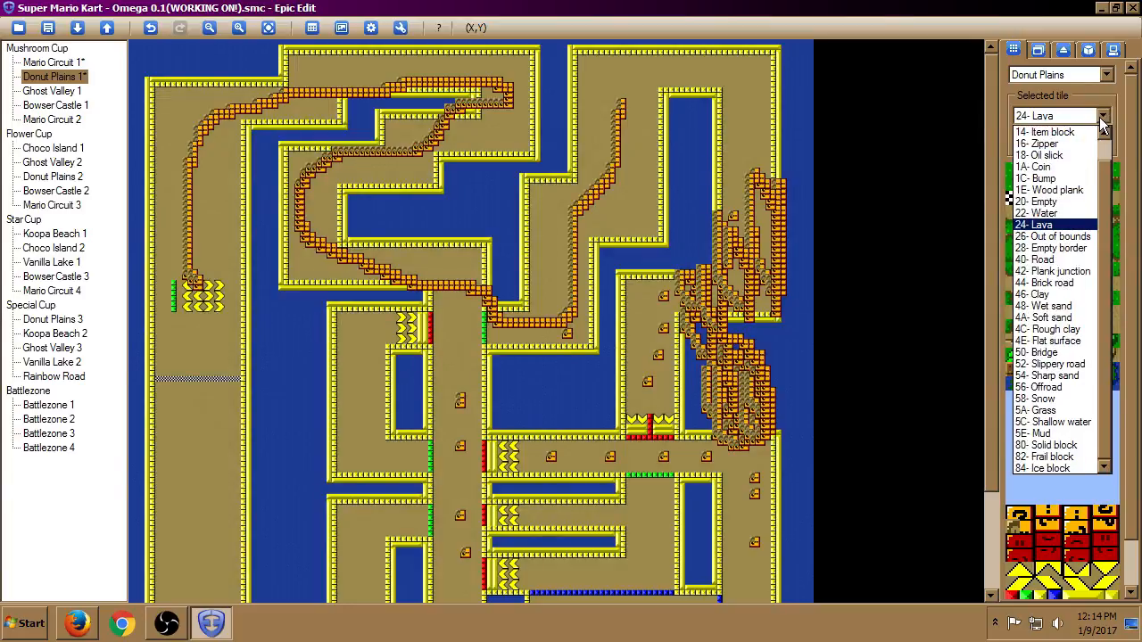
pyautogui.scroll(1, 1106, 196)
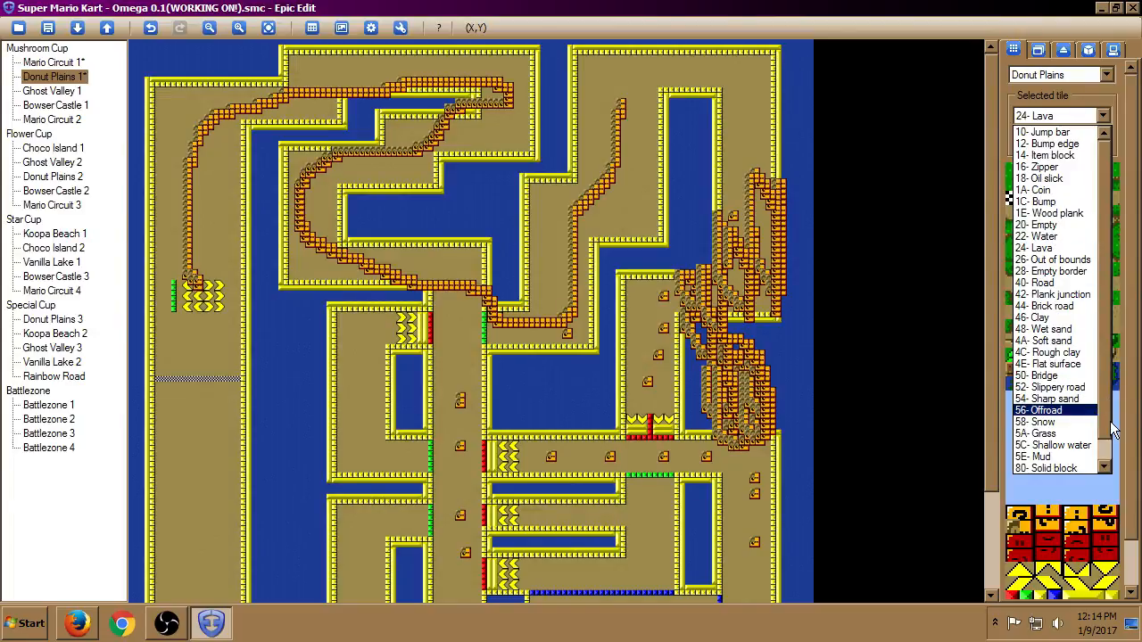
pyautogui.click(1034, 456)
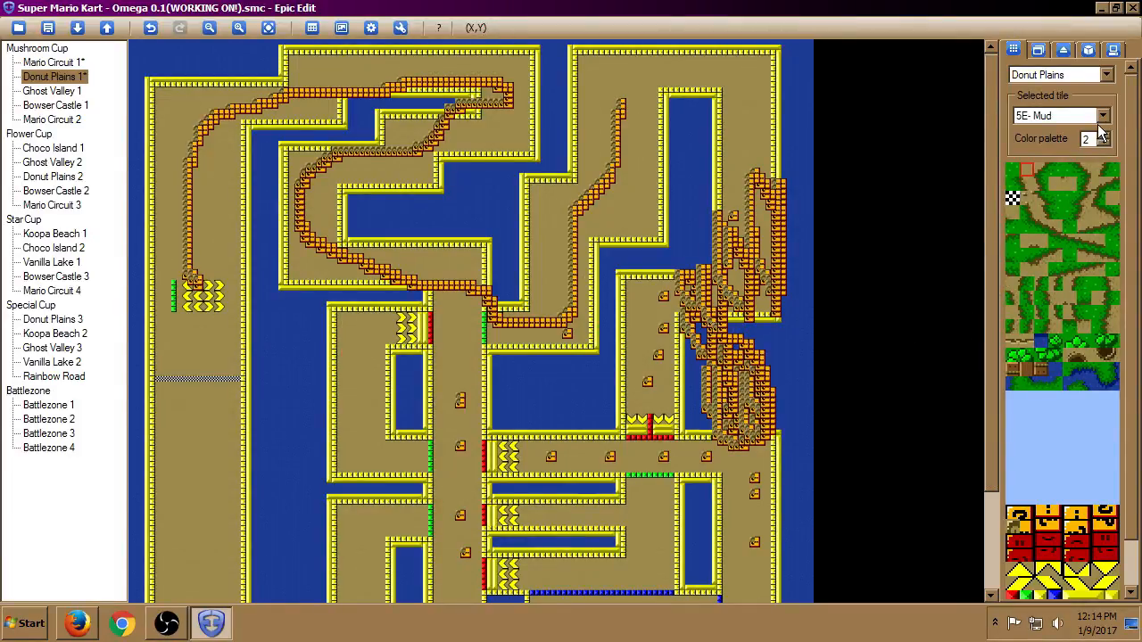
# Sample the water tile beside the track's outer border and set its color palette to 4.
pyautogui.rightClick(793, 141)
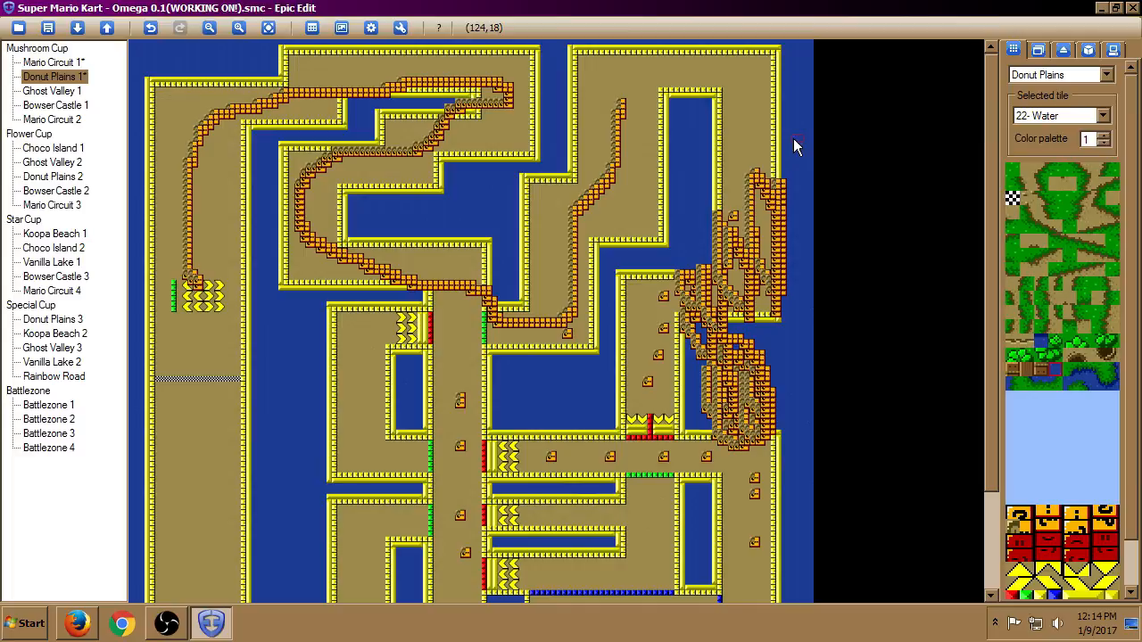
pyautogui.click(1104, 136)
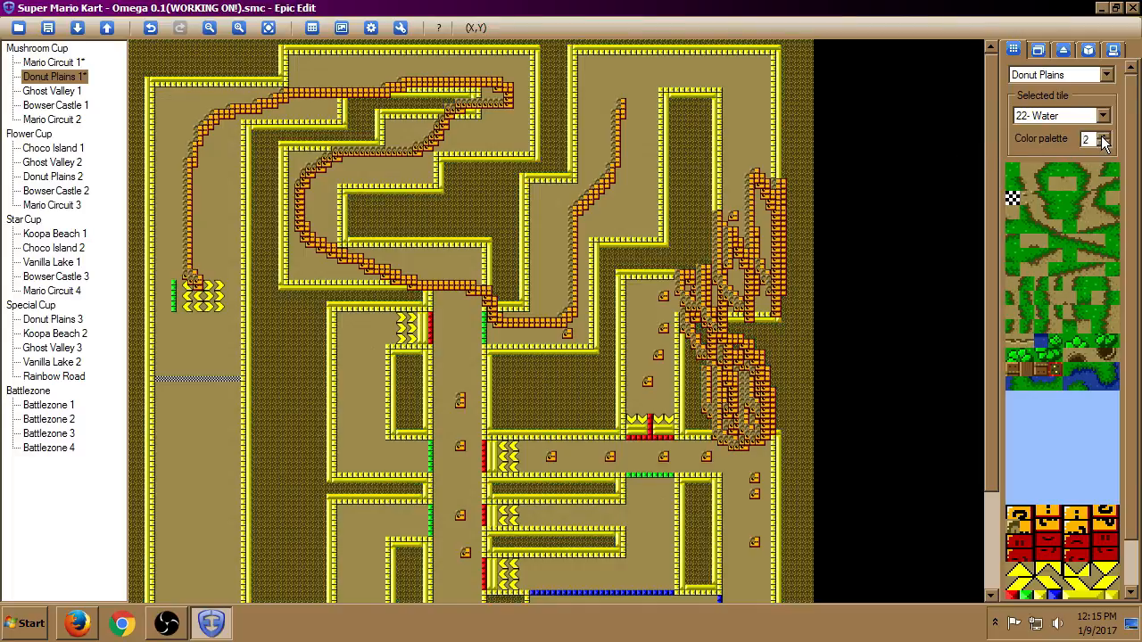
pyautogui.click(1103, 136)
pyautogui.click(1104, 135)
pyautogui.click(1103, 136)
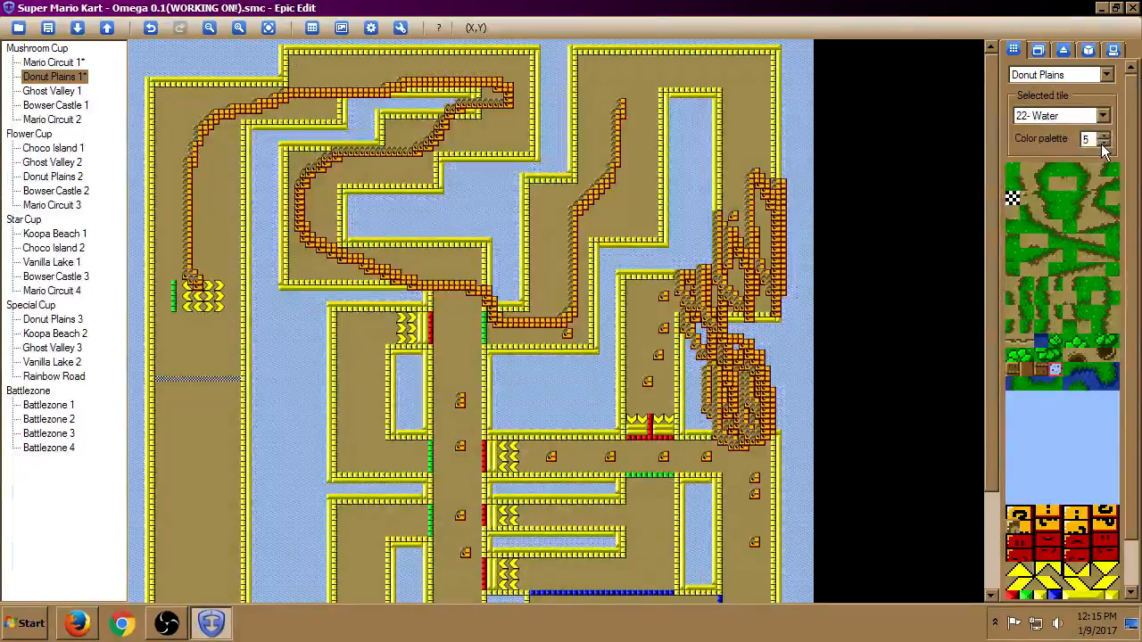
pyautogui.click(1103, 143)
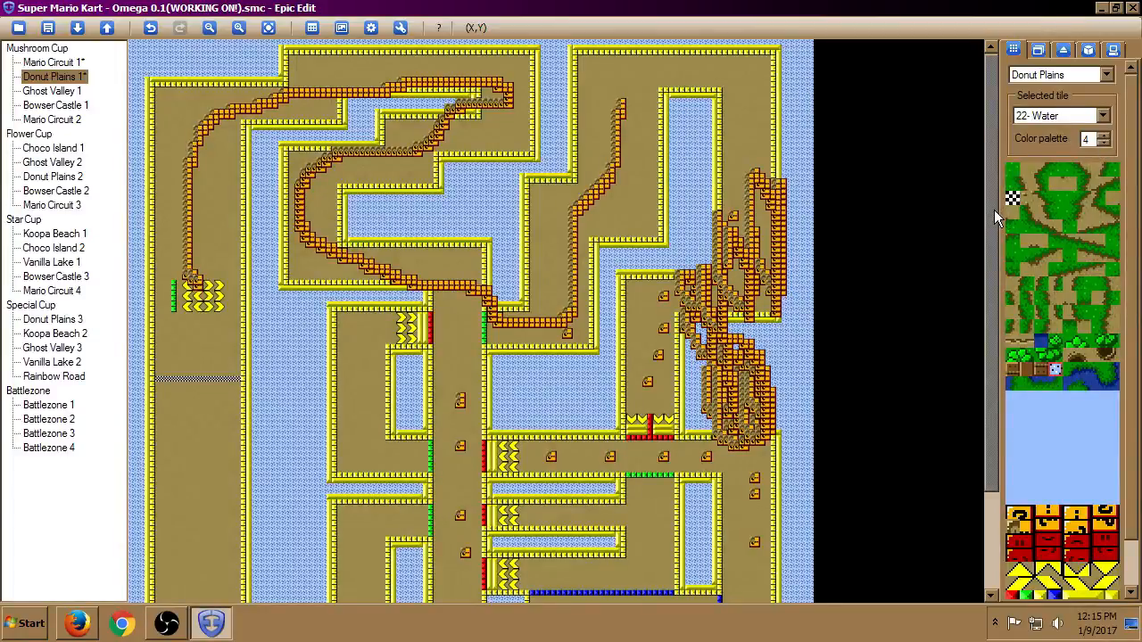
# Zoom in on the track to examine the edited map and switch to Open Broadcaster Software.
pyautogui.moveTo(994, 213); pyautogui.dragTo(994, 377)
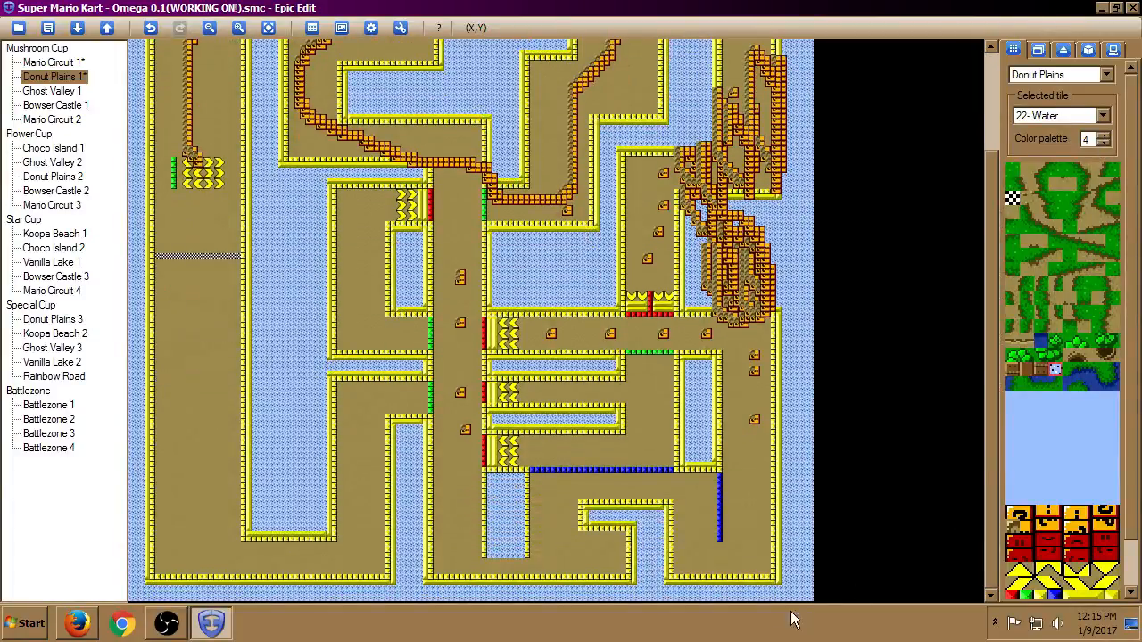
pyautogui.click(239, 27)
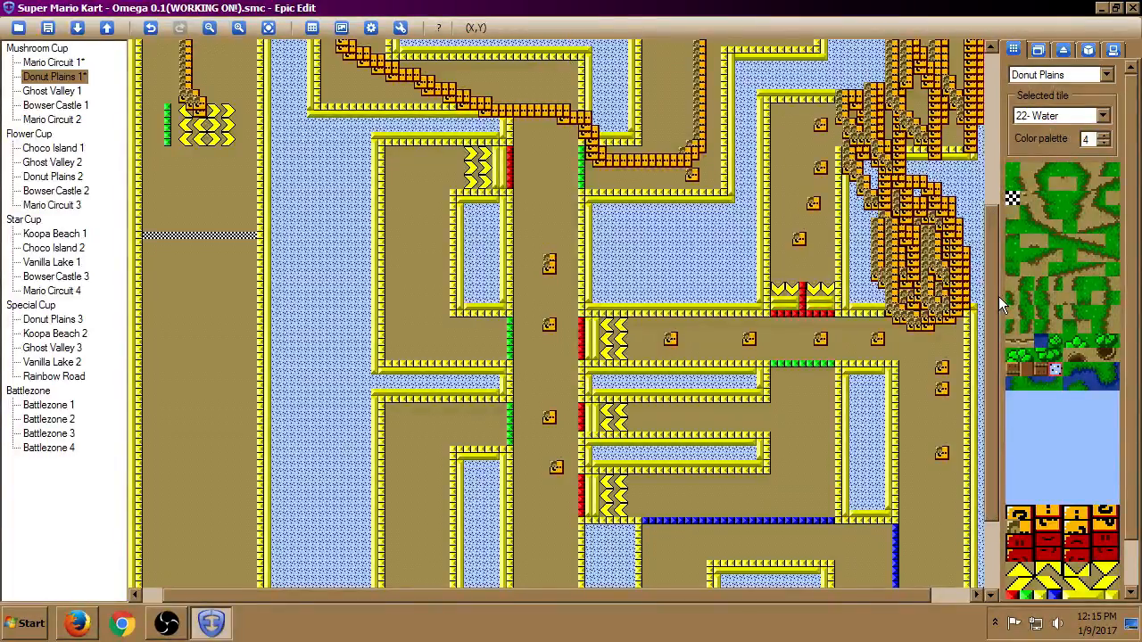
pyautogui.moveTo(998, 297); pyautogui.dragTo(995, 124)
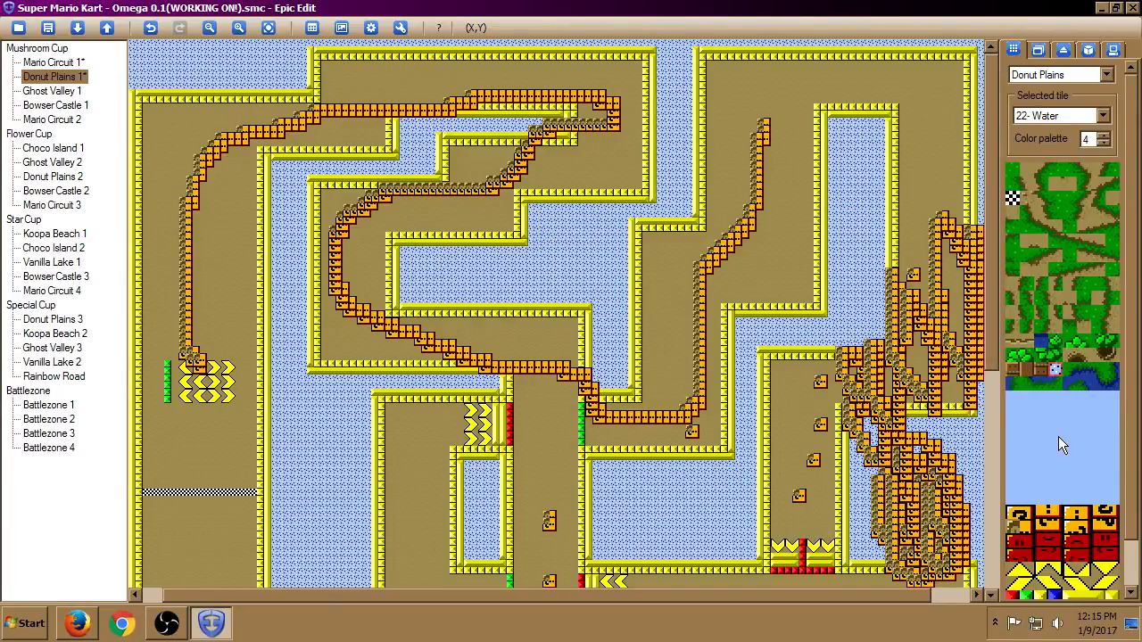
pyautogui.click(166, 625)
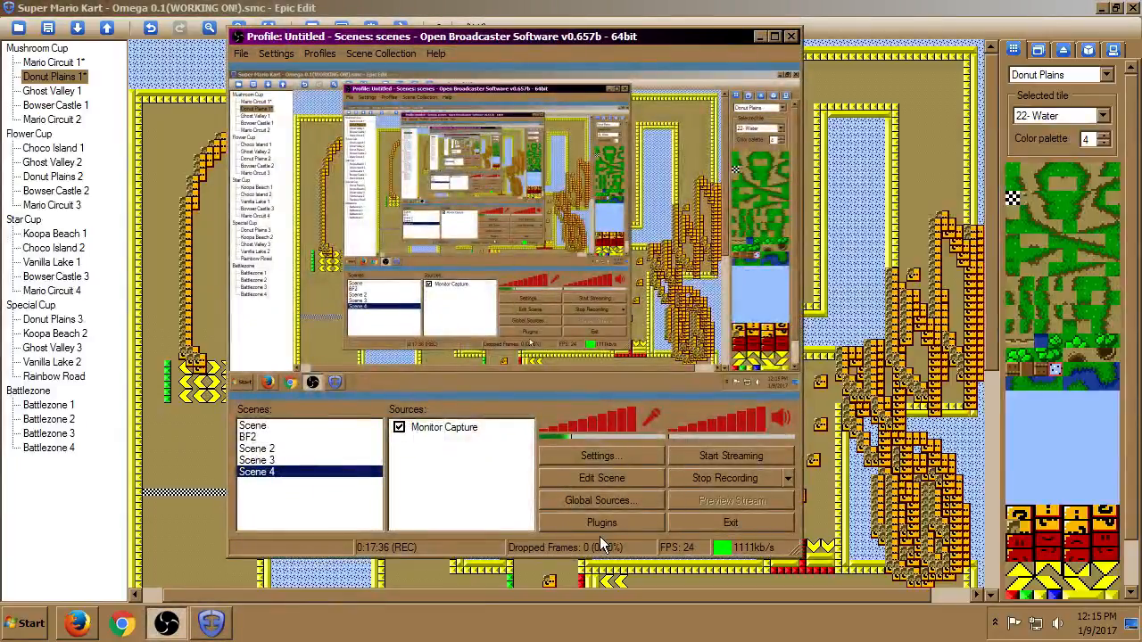